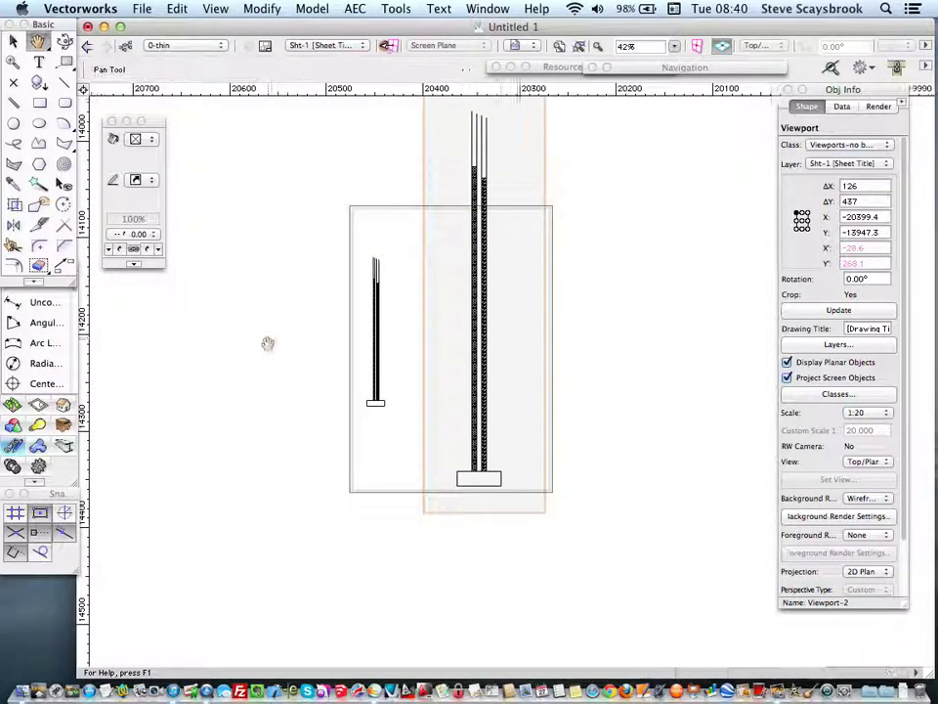
# Step: Pan and zoom around the sheet layer to inspect the wall and its foundation
pyautogui.moveTo(267, 343); pyautogui.dragTo(234, 396)
pyautogui.press('x')
pyautogui.scroll(2, 383, 381)
pyautogui.scroll(-1, 352, 335)
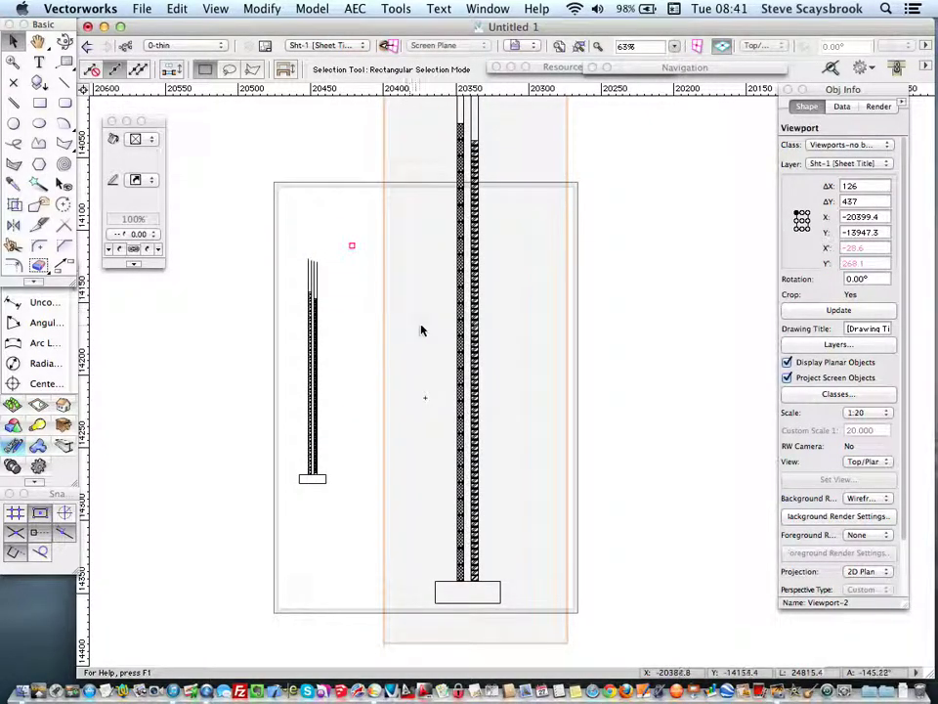
pyautogui.scroll(4, 421, 330)
pyautogui.moveTo(398, 282); pyautogui.dragTo(382, 295, button='middle')
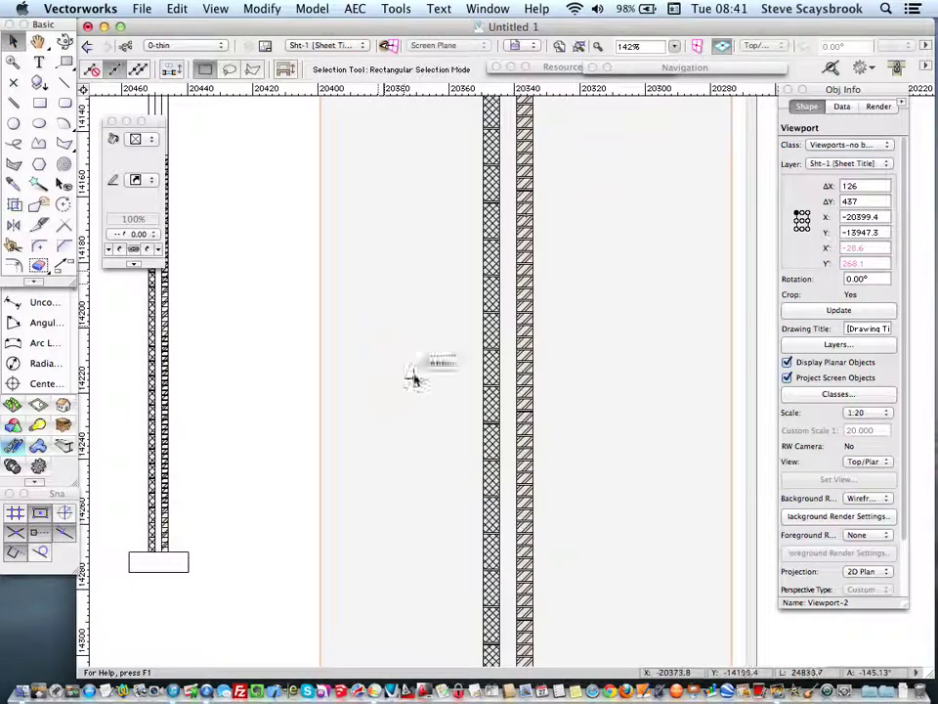
pyautogui.scroll(-4, 415, 379)
pyautogui.moveTo(419, 449); pyautogui.dragTo(411, 398, button='middle')
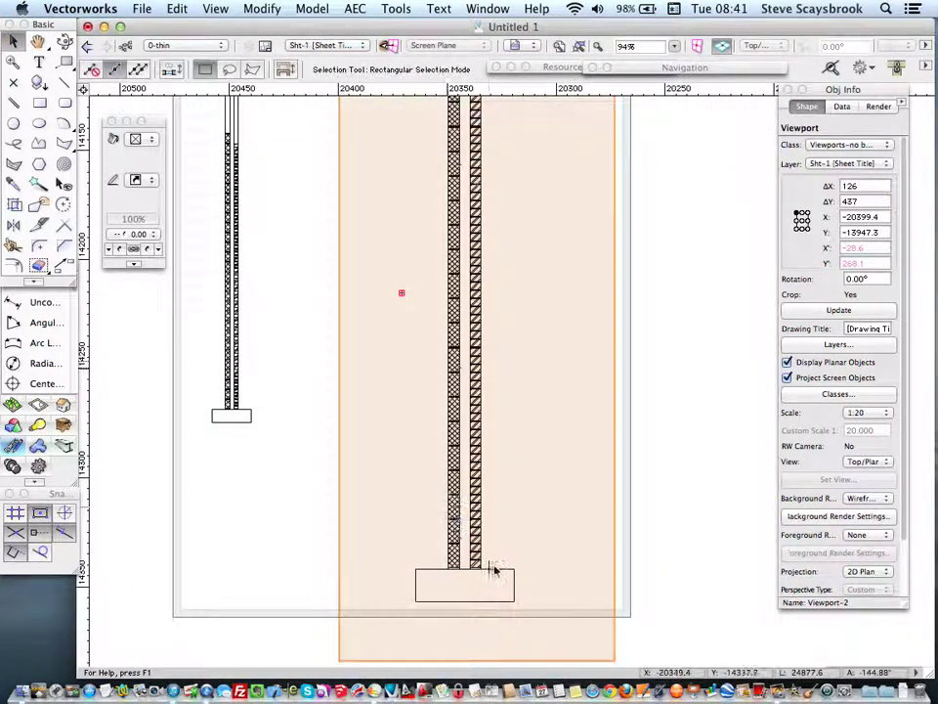
pyautogui.scroll(4, 494, 570)
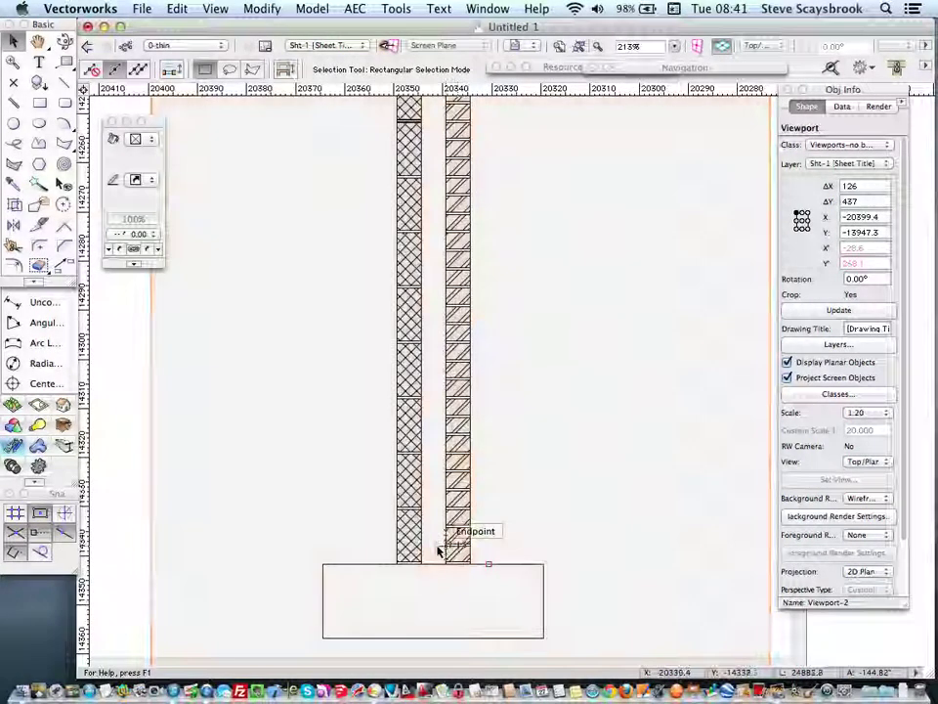
pyautogui.scroll(4, 442, 548)
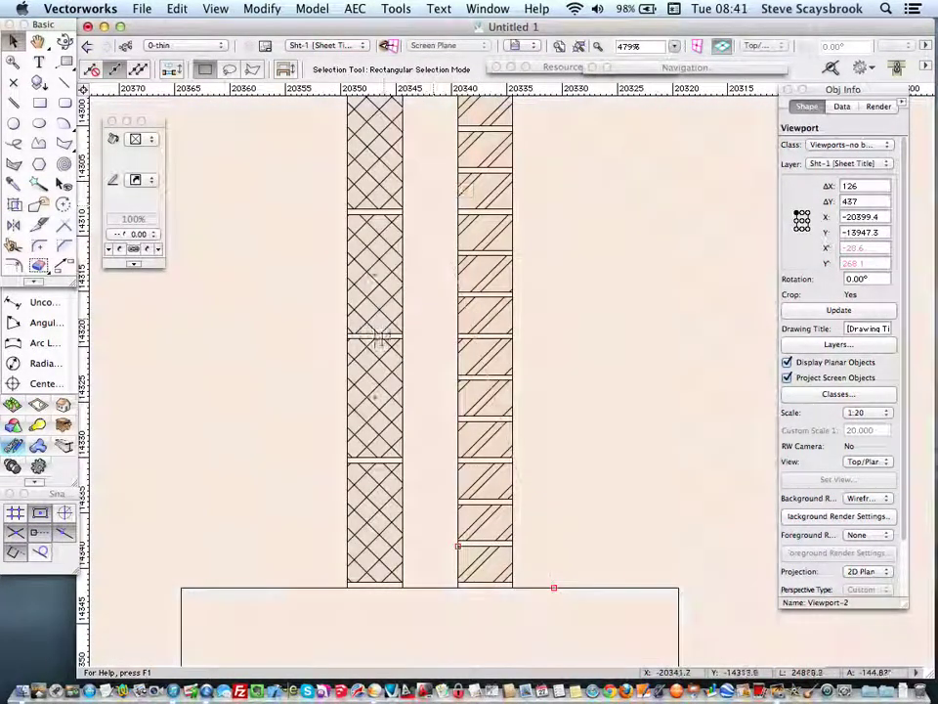
pyautogui.scroll(-6, 373, 264)
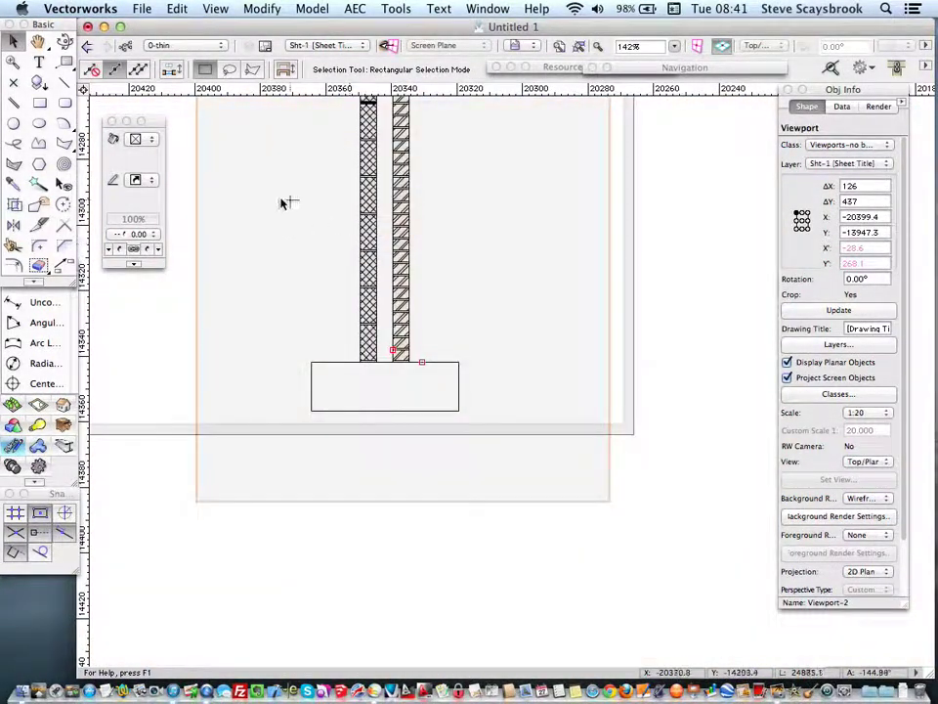
pyautogui.scroll(-3, 321, 379)
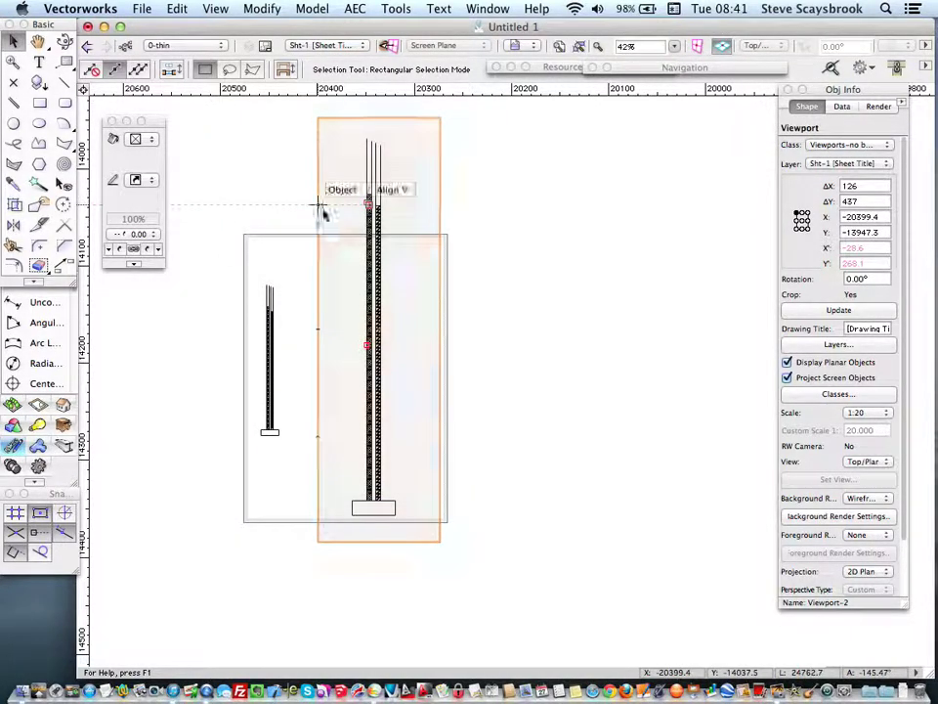
pyautogui.scroll(3, 301, 264)
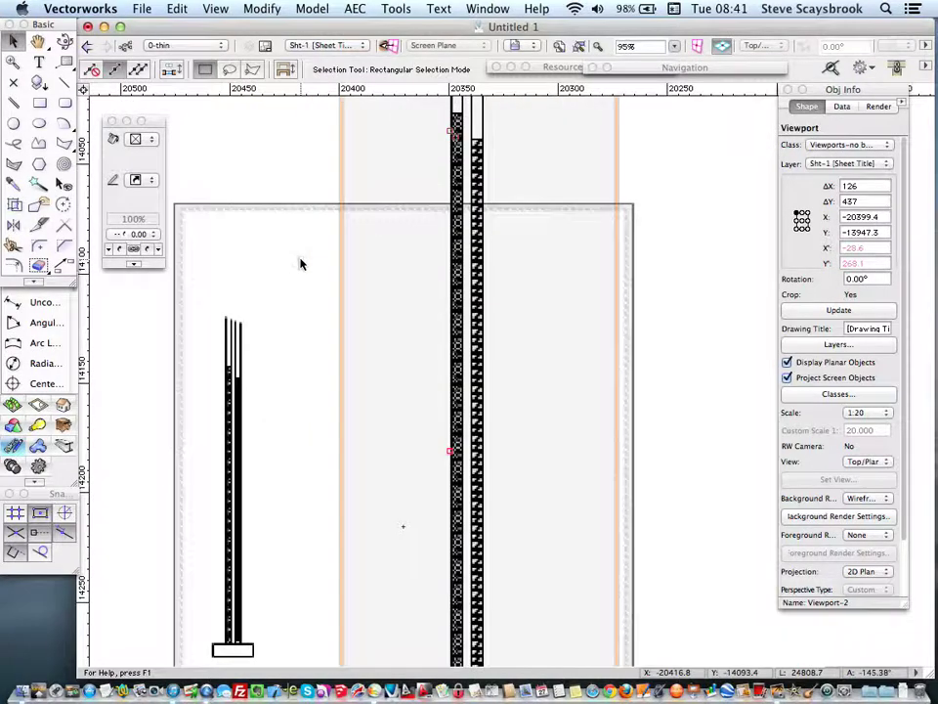
# Step: Select the left viewport and then Viewport-2 to check their scales
pyautogui.click(348, 278)
pyautogui.click(231, 358)
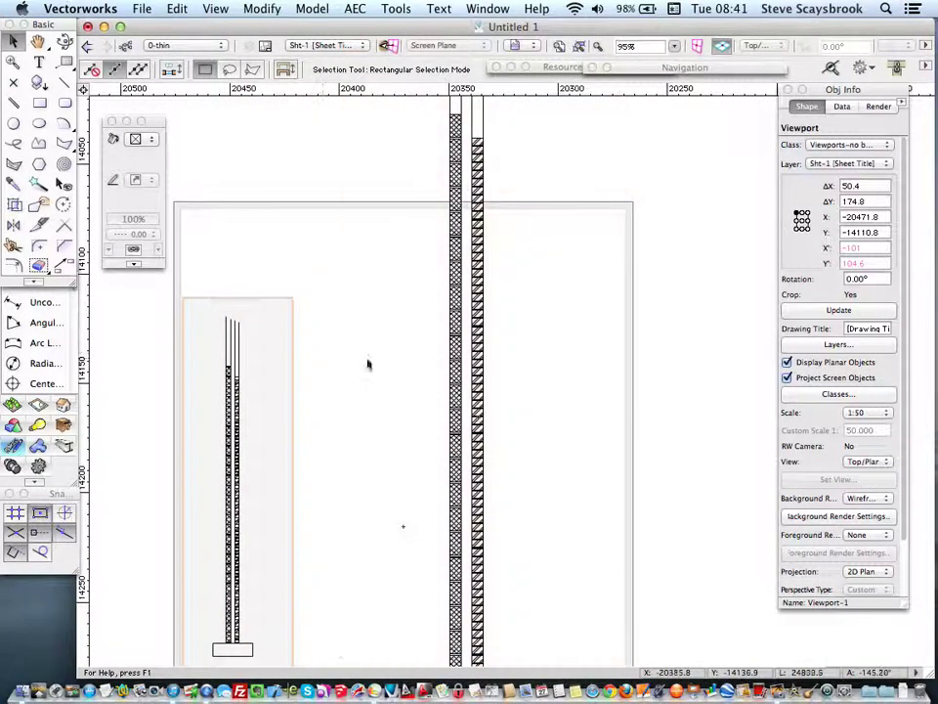
pyautogui.click(455, 362)
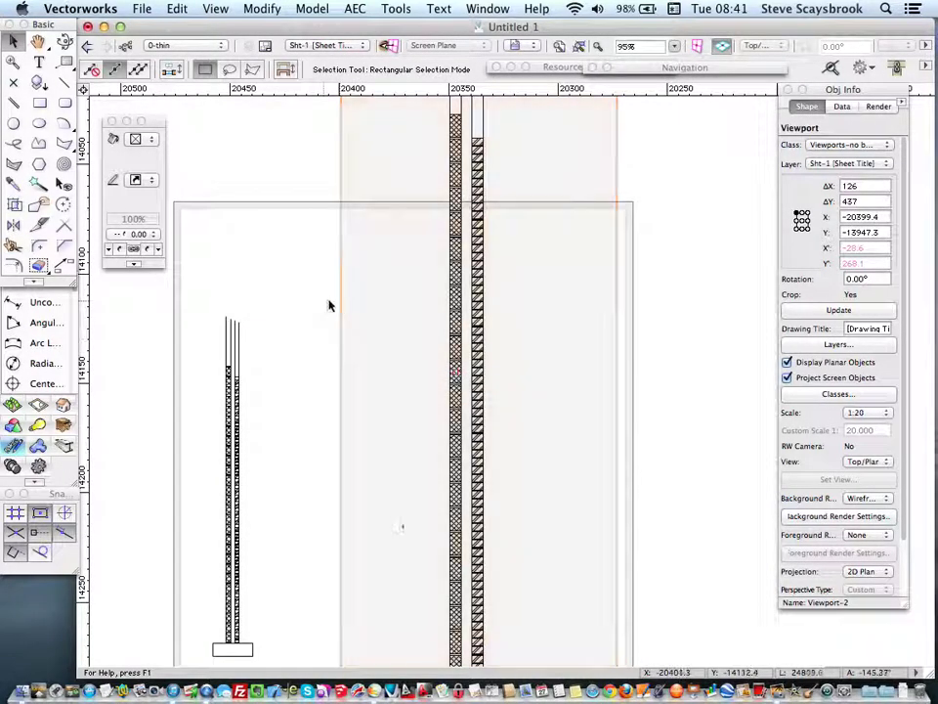
pyautogui.scroll(-5, 325, 303)
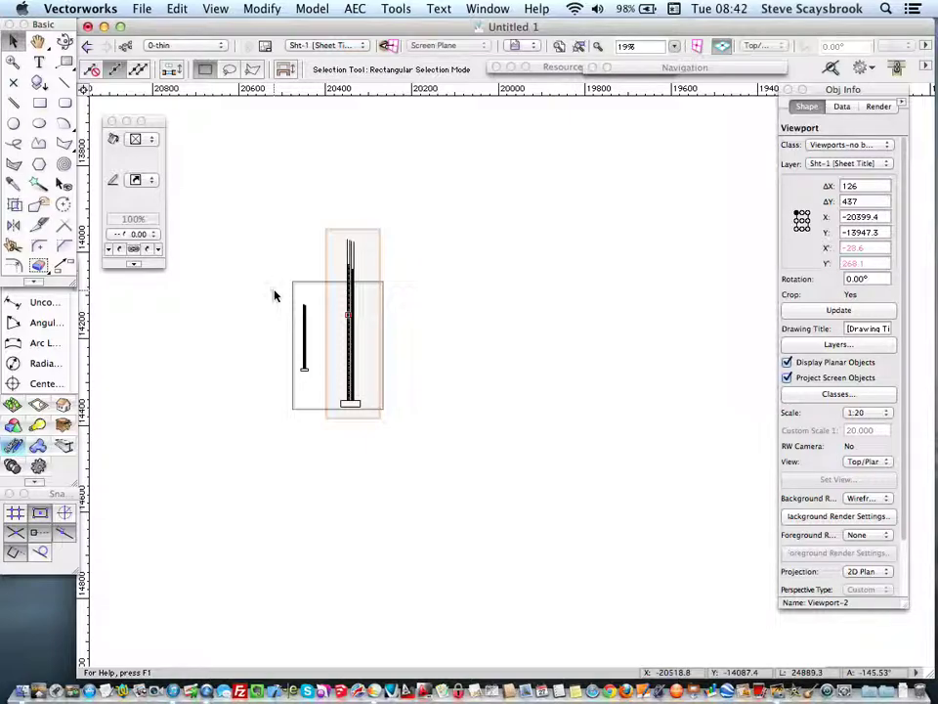
# Step: Pan and zoom along the wall coursing to centre both viewports, then clear the selection
pyautogui.scroll(6, 369, 304)
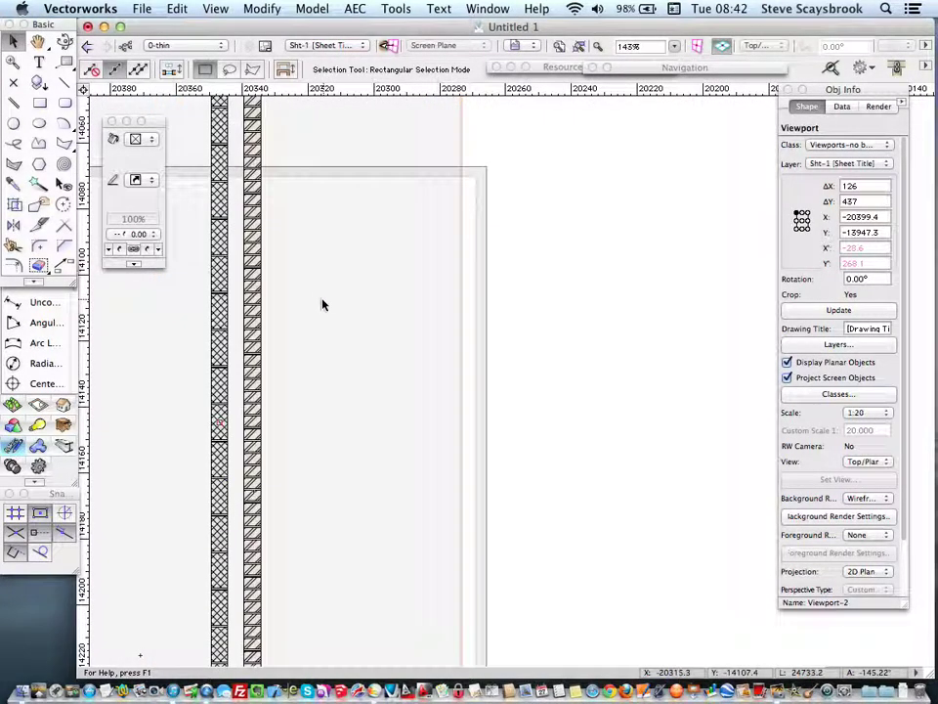
pyautogui.moveTo(323, 304); pyautogui.dragTo(418, 349, button='middle')
pyautogui.scroll(4, 379, 264)
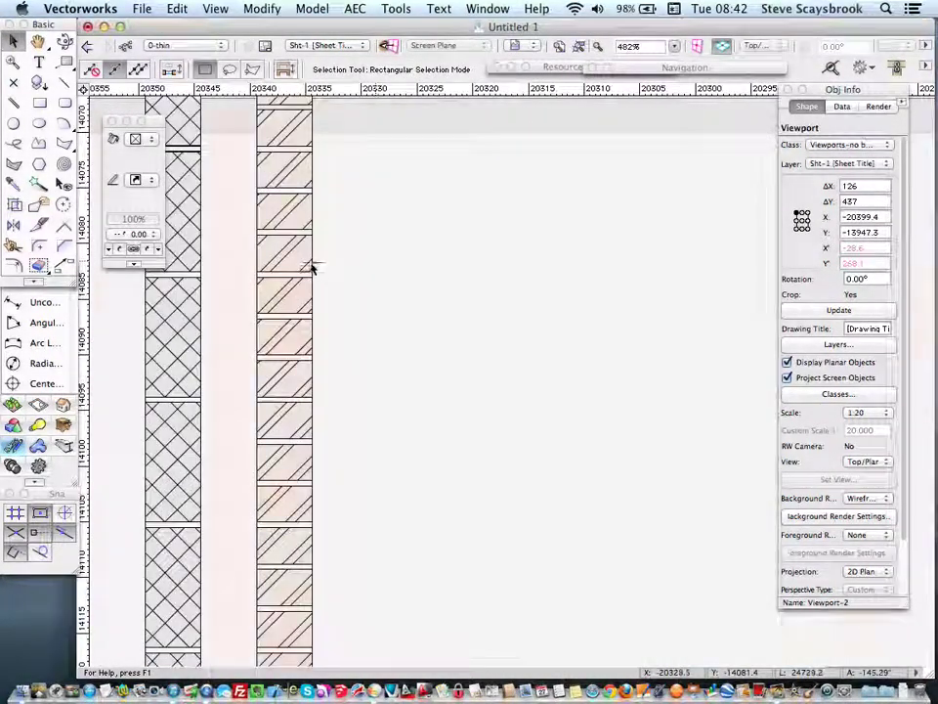
pyautogui.scroll(-7, 409, 276)
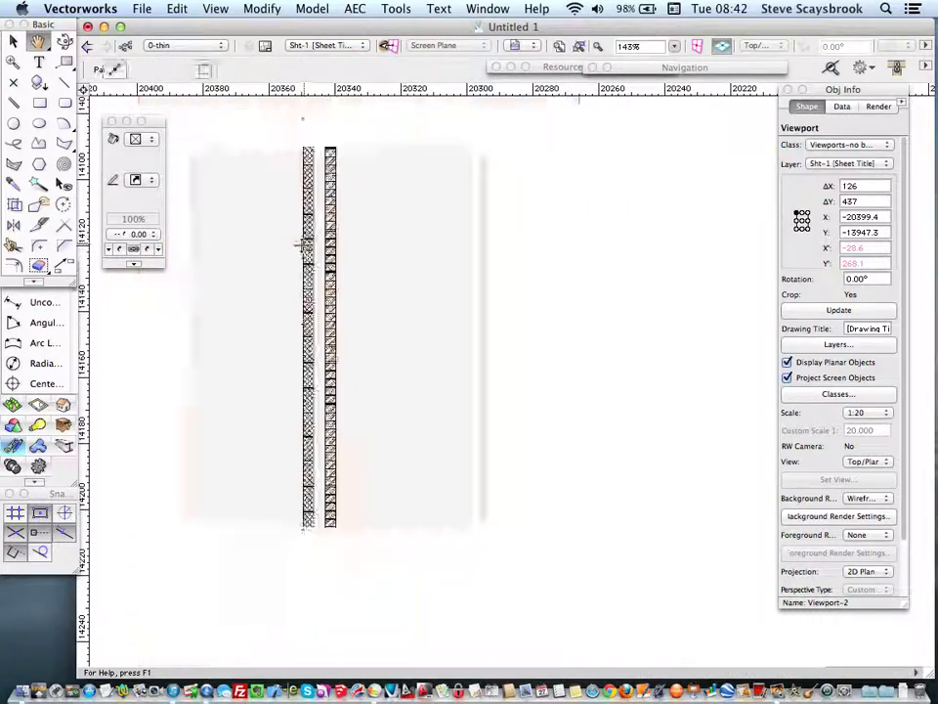
pyautogui.scroll(8, 260, 420)
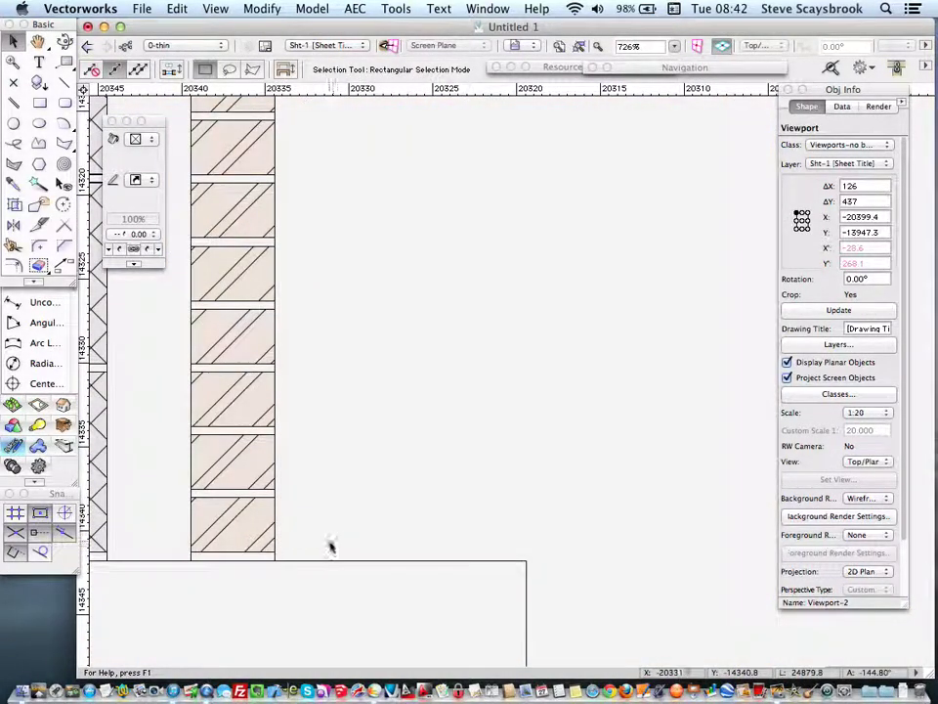
pyautogui.scroll(-6, 326, 399)
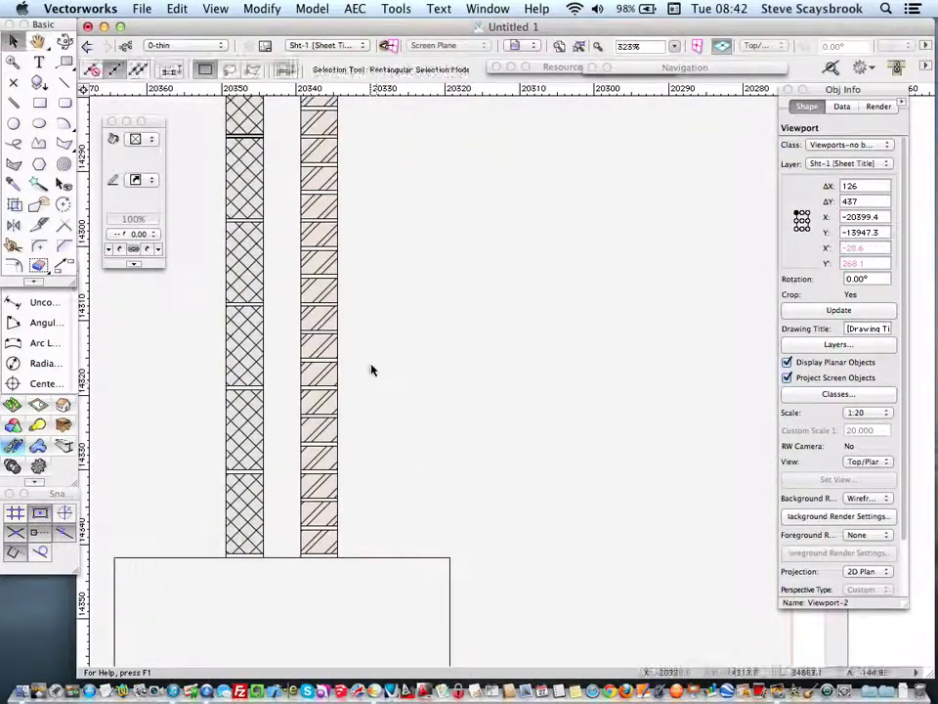
pyautogui.scroll(-3, 381, 322)
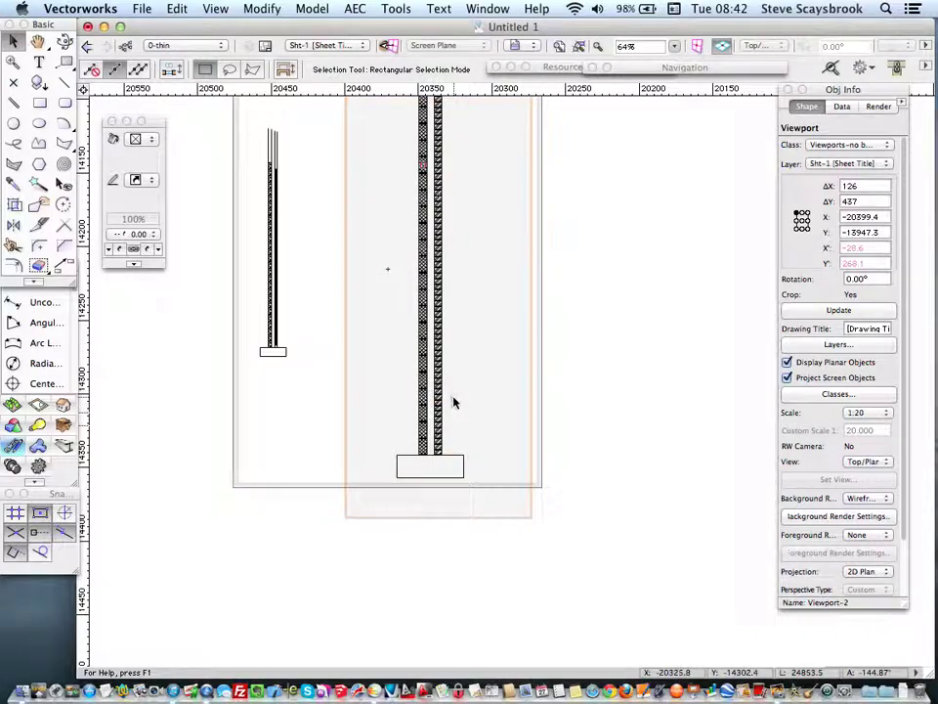
pyautogui.scroll(-3, 454, 399)
pyautogui.moveTo(351, 396); pyautogui.dragTo(355, 455, button='middle')
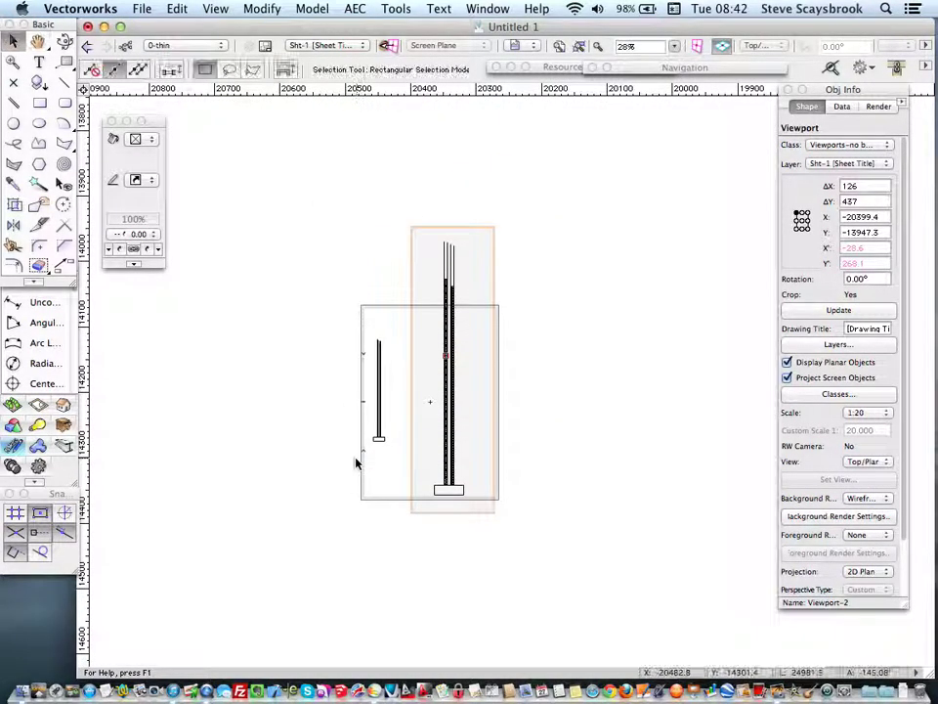
pyautogui.click(327, 249)
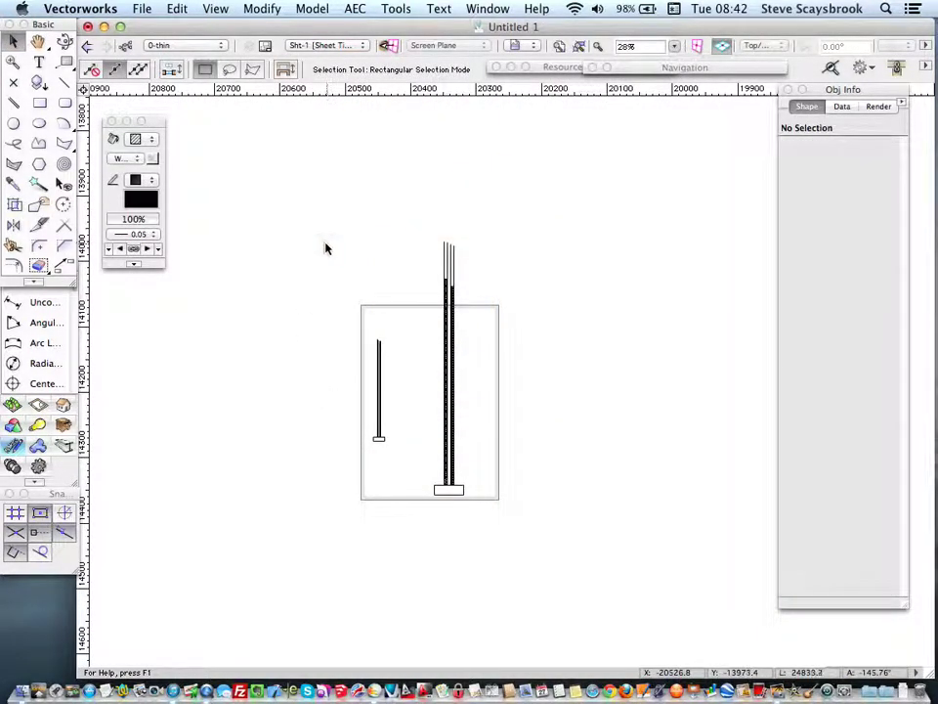
# Step: Switch to Design layer 1, view the wall section and deselect the Brick symbol
pyautogui.click(303, 46)
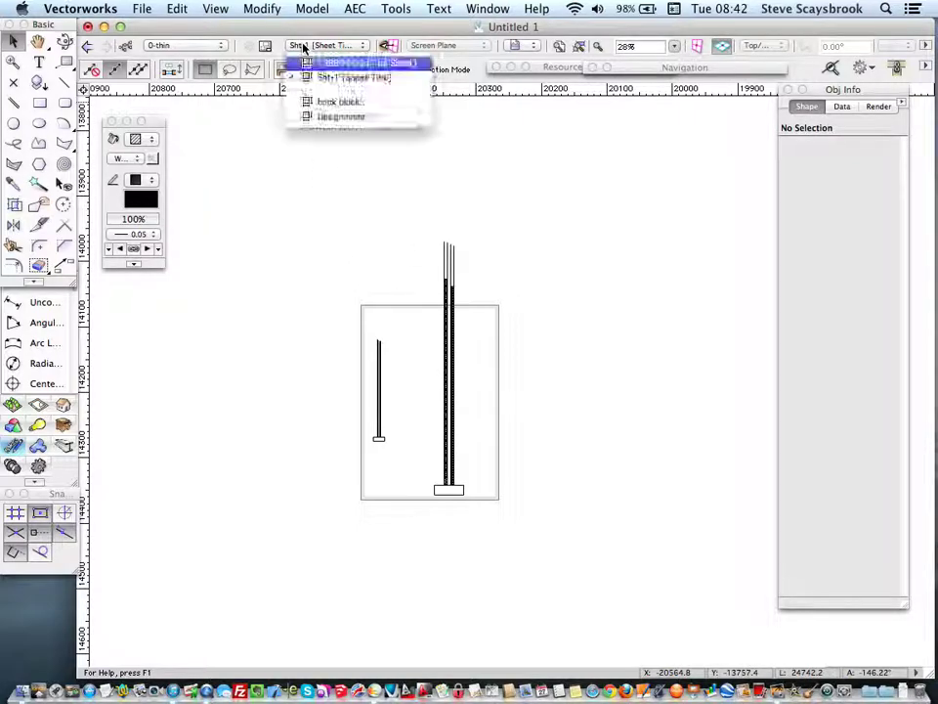
pyautogui.click(325, 117)
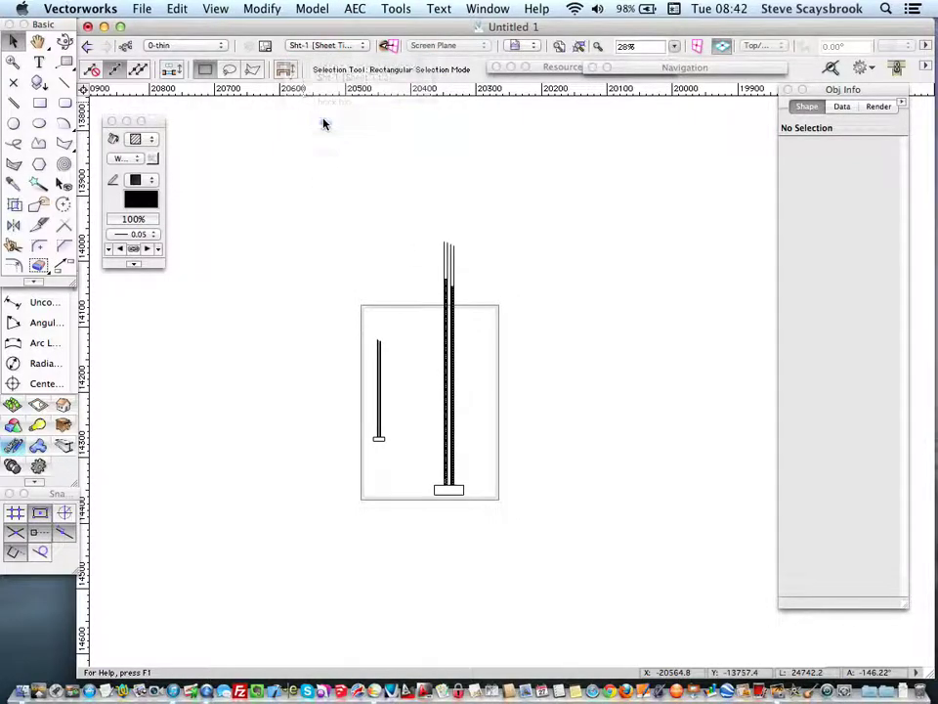
pyautogui.scroll(8, 332, 337)
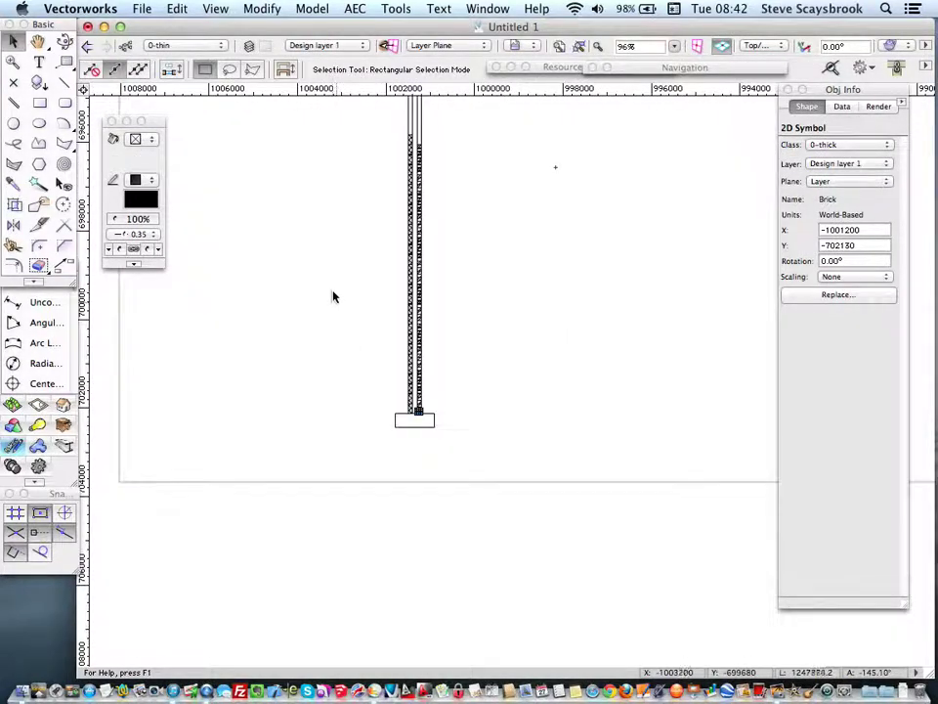
pyautogui.press('x')
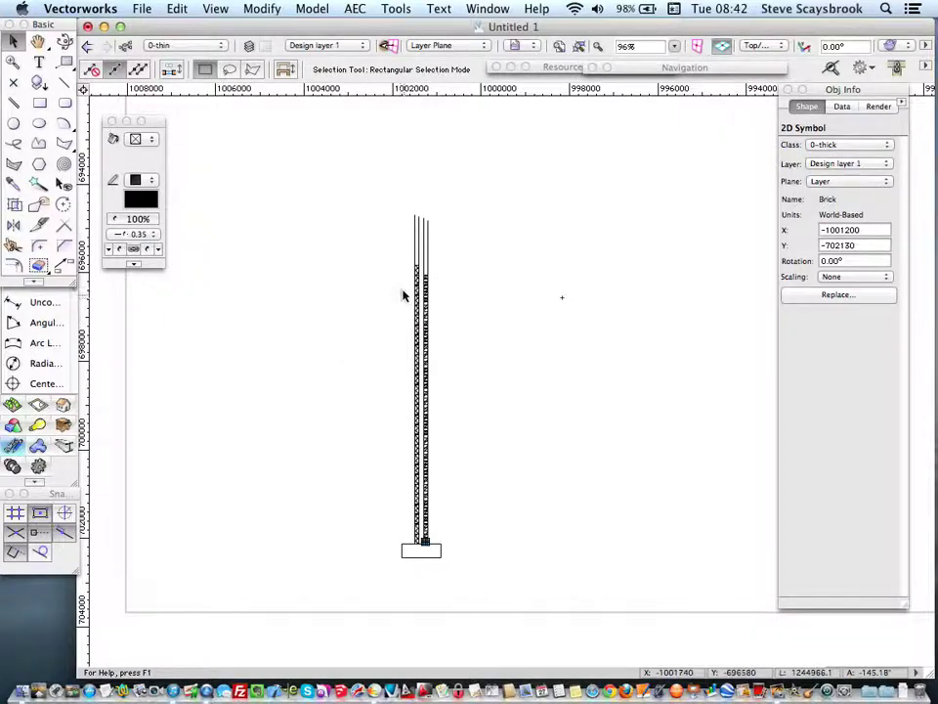
pyautogui.scroll(3, 405, 293)
pyautogui.press('h')
pyautogui.moveTo(341, 365); pyautogui.dragTo(324, 295)
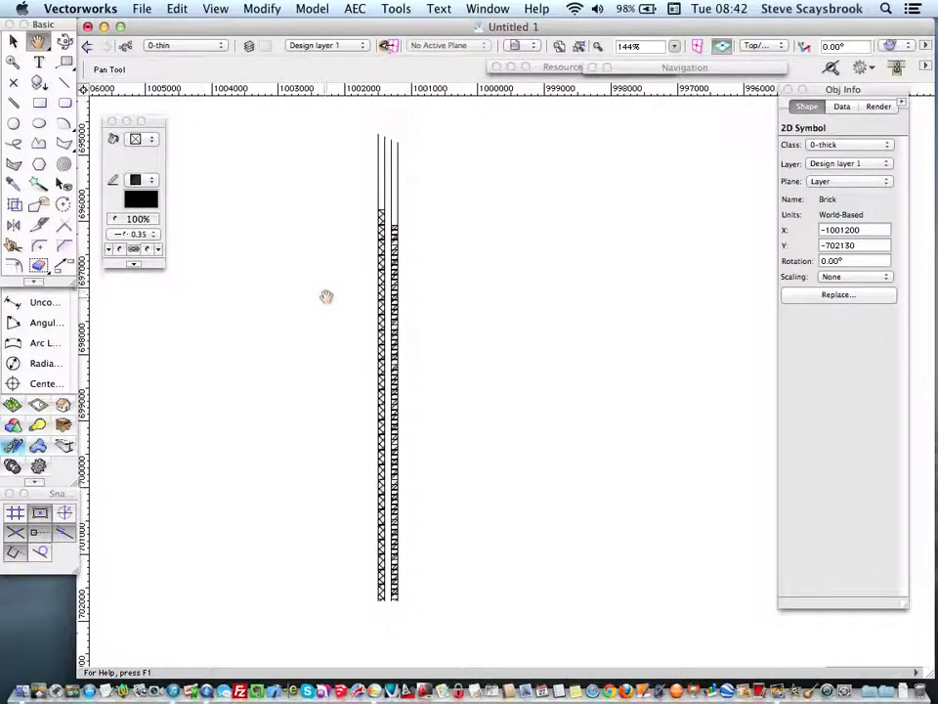
pyautogui.press('x')
pyautogui.click(314, 493)
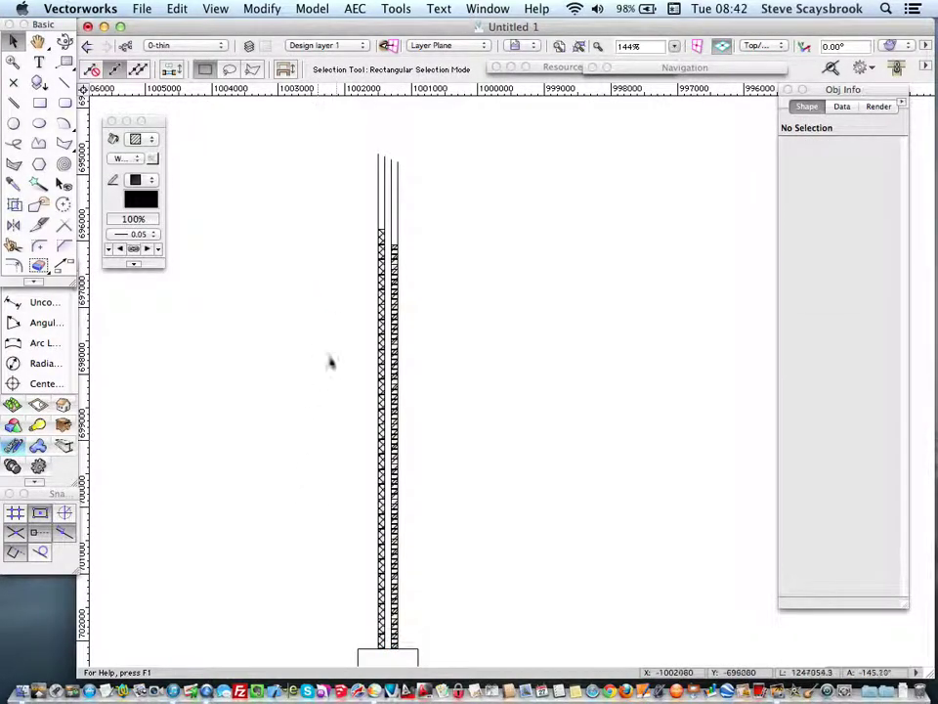
# Step: Look at the top of the wall, then switch to the brick block layer
pyautogui.press('h')
pyautogui.moveTo(314, 184); pyautogui.dragTo(322, 239)
pyautogui.press('x')
pyautogui.click(315, 45)
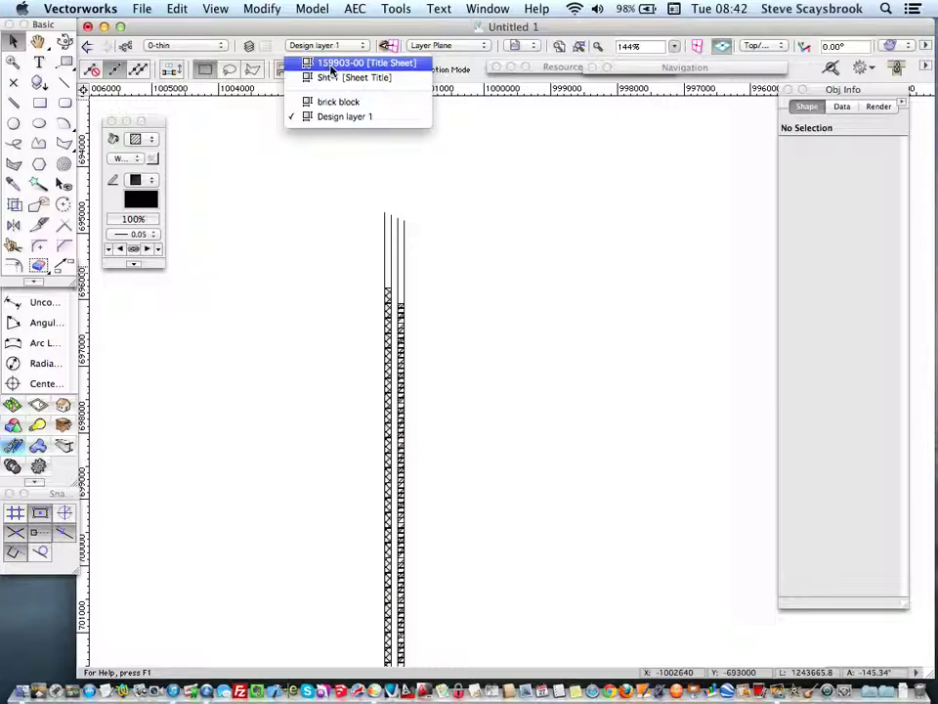
pyautogui.click(325, 102)
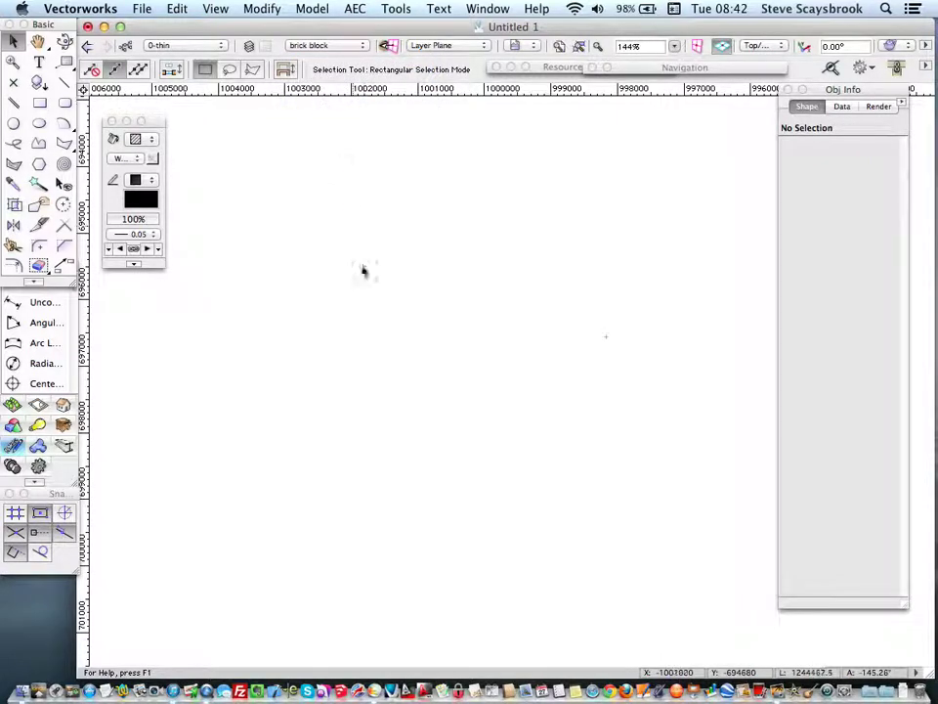
# Step: Choose thick under the 0 class group so 0-thick becomes the active class
pyautogui.scroll(-5, 363, 271)
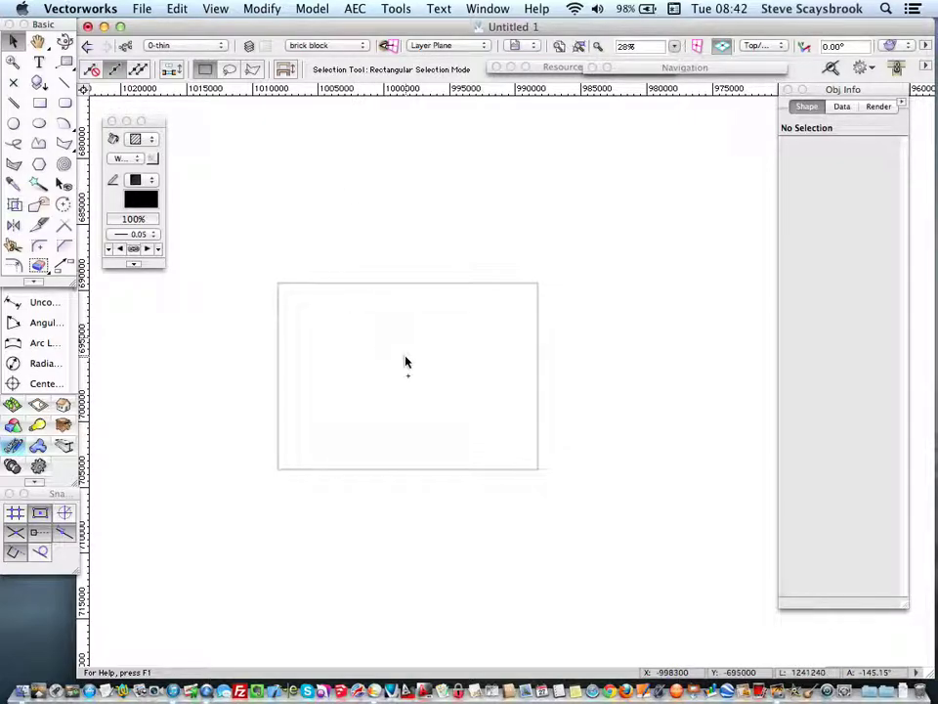
pyautogui.scroll(3, 406, 361)
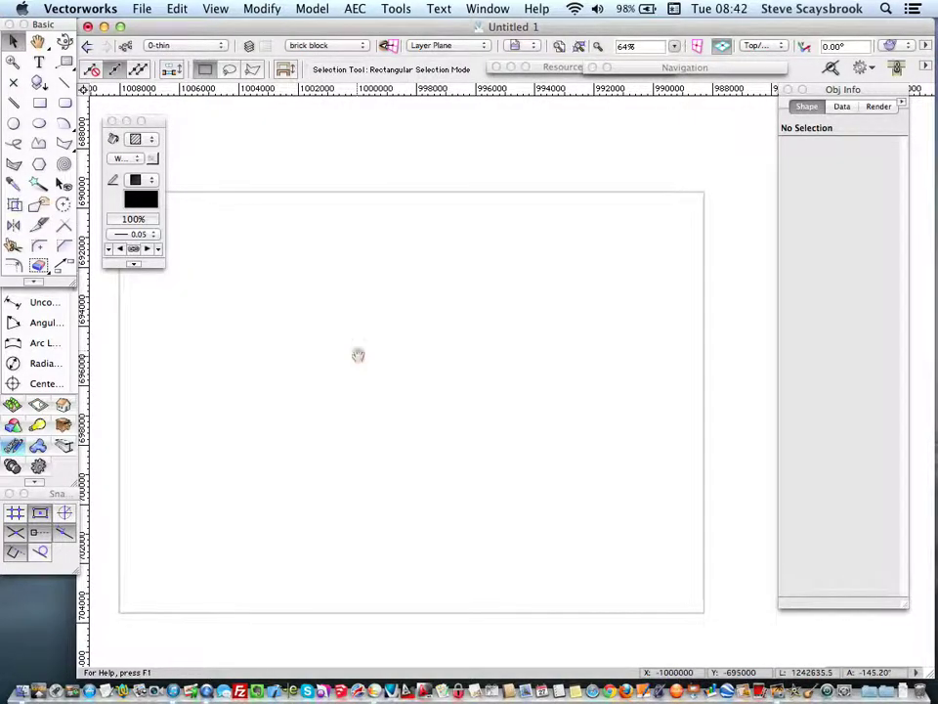
pyautogui.click(163, 45)
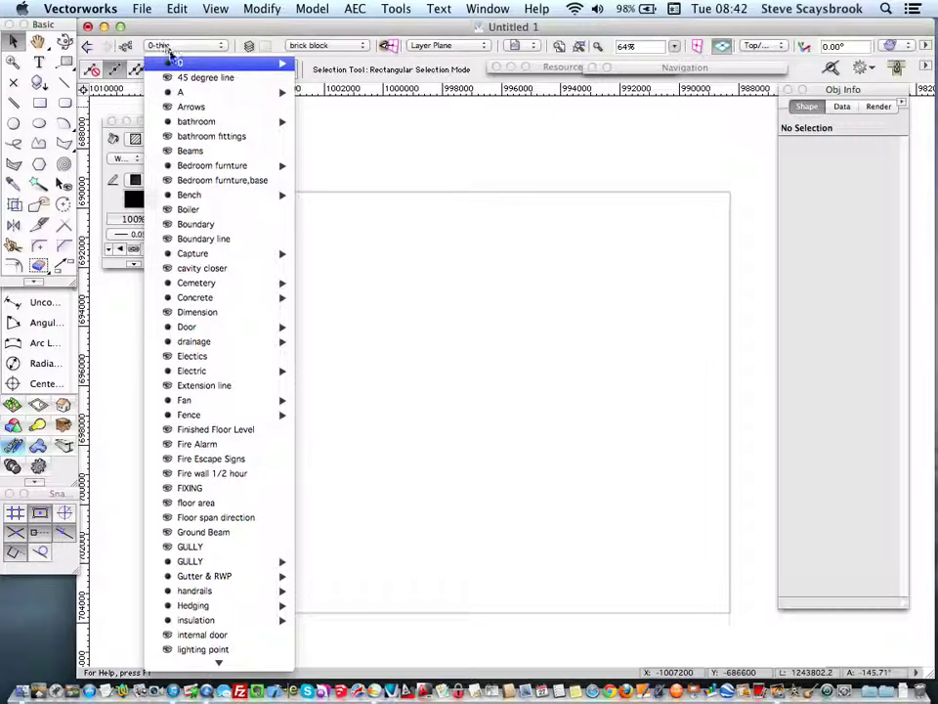
pyautogui.moveTo(280, 66)
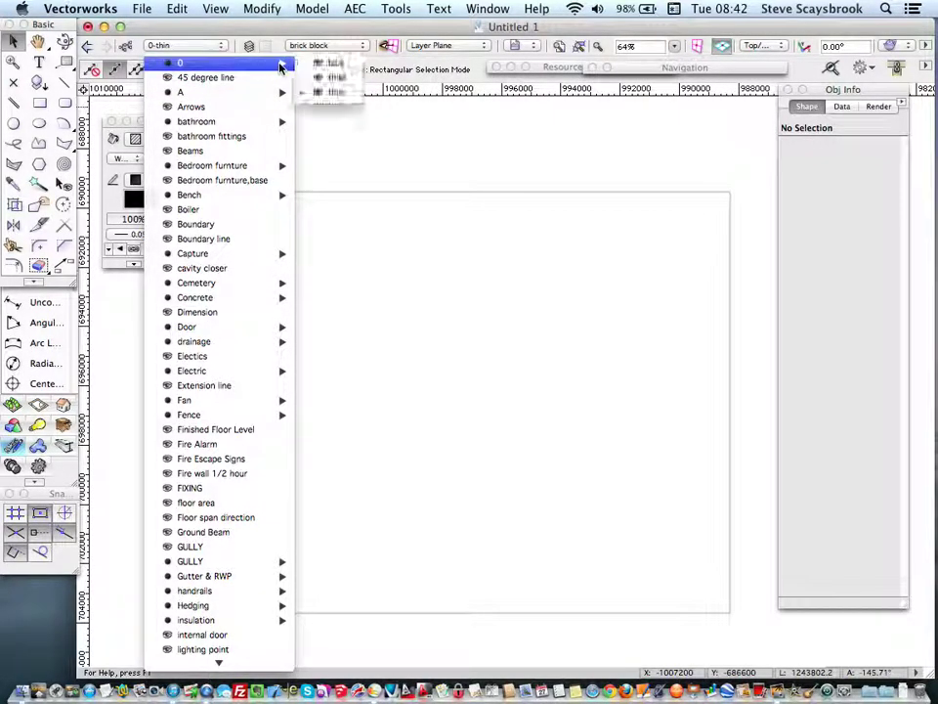
pyautogui.click(332, 78)
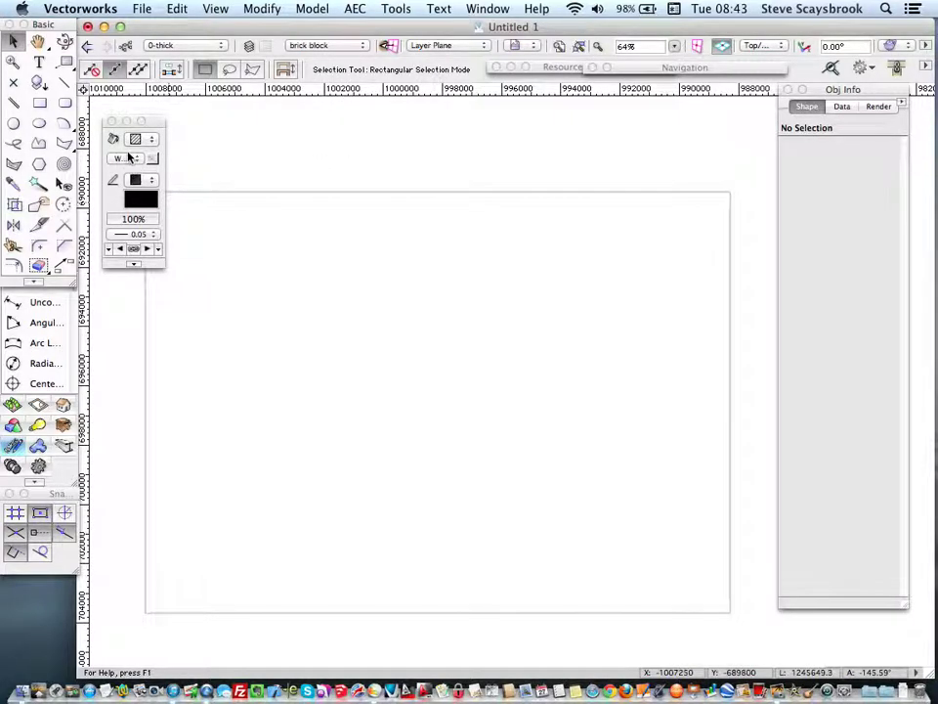
# Step: Draw a long vertical wall line and offset three copies 100 apart to the right
pyautogui.click(65, 86)
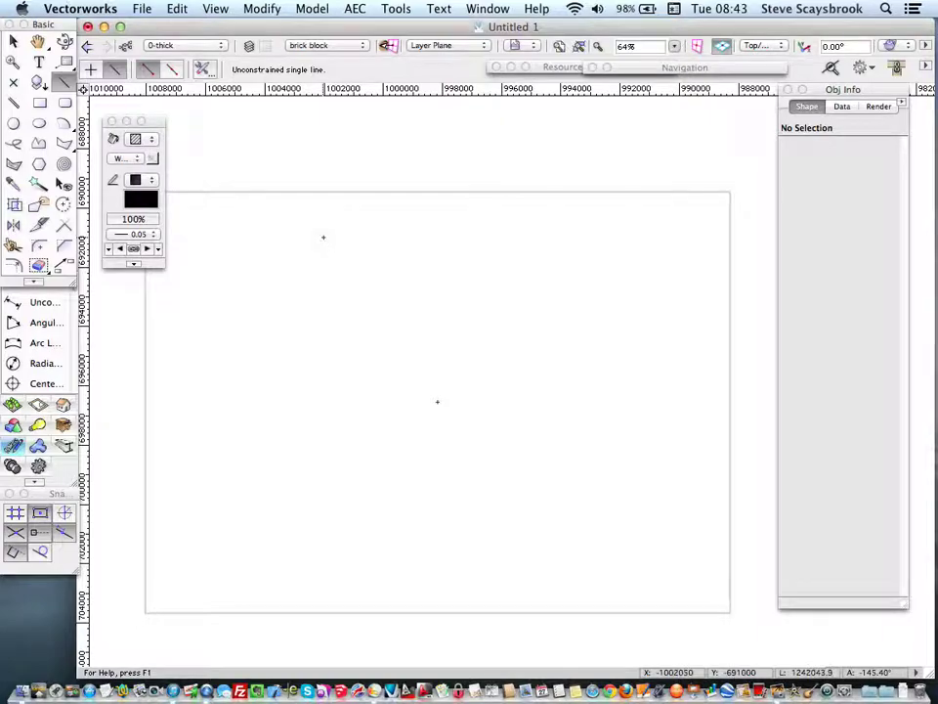
pyautogui.moveTo(320, 211); pyautogui.dragTo(320, 545)
pyautogui.click(13, 266)
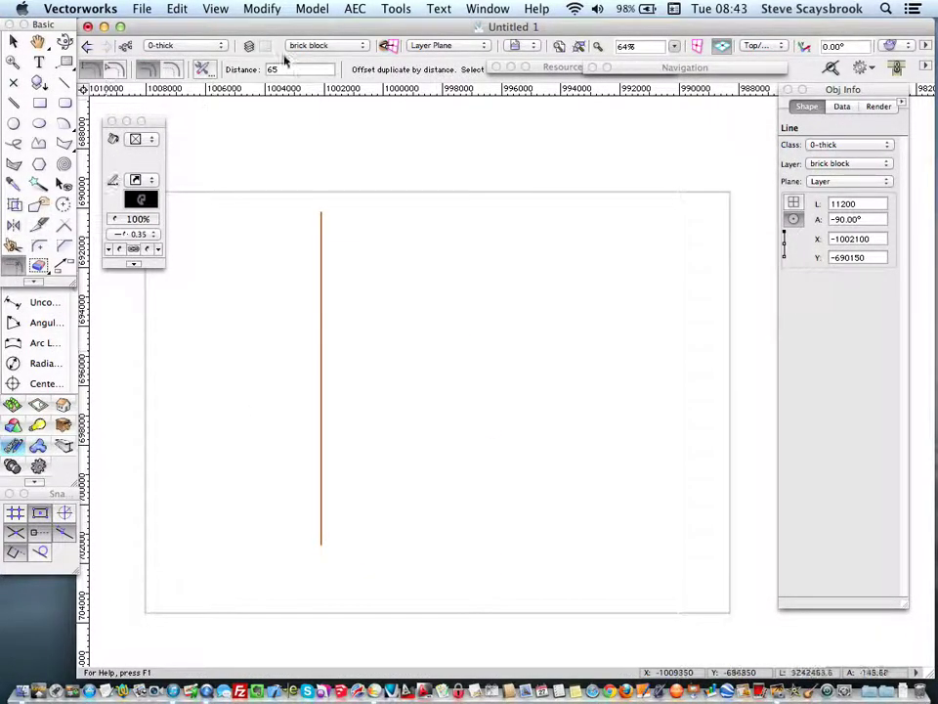
pyautogui.click(288, 69)
pyautogui.write('1')
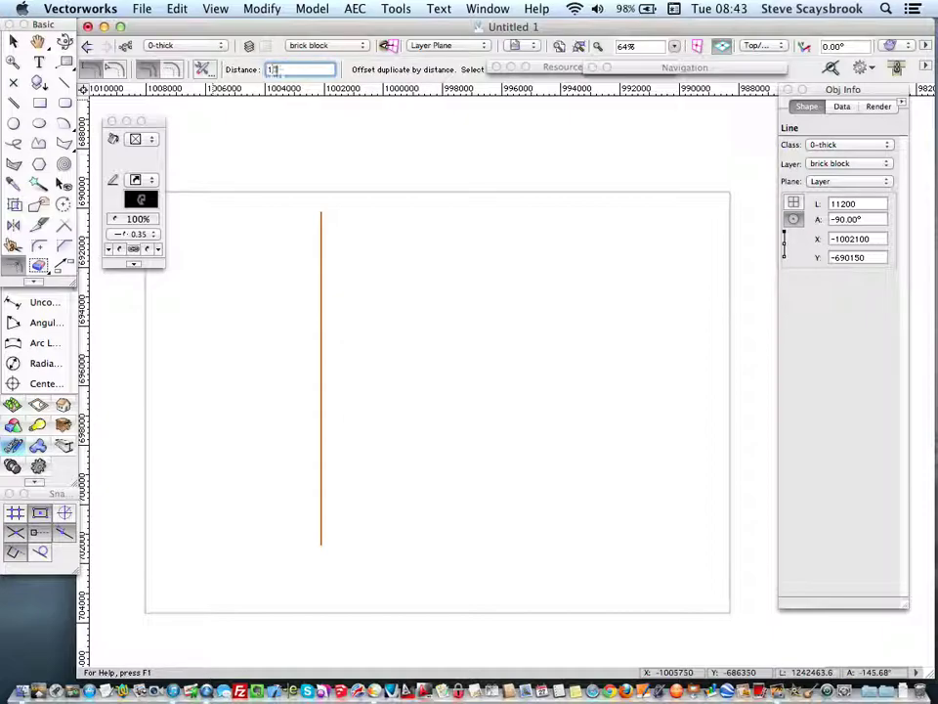
pyautogui.write('00')
pyautogui.click(321, 372)
pyautogui.click(337, 371)
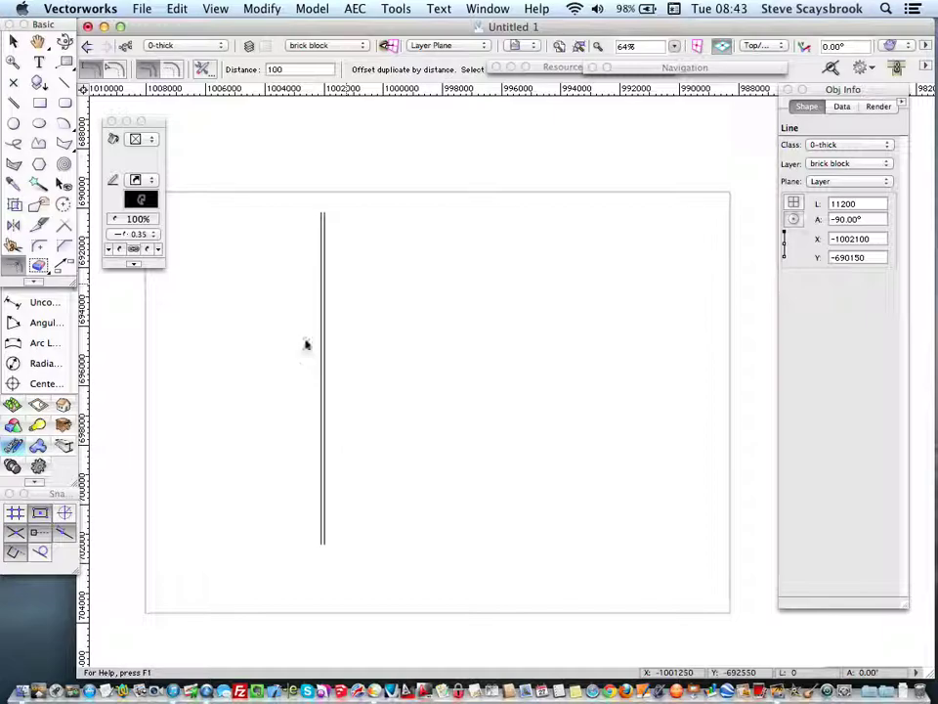
pyautogui.scroll(5, 306, 341)
pyautogui.moveTo(220, 314); pyautogui.dragTo(246, 212, button='middle')
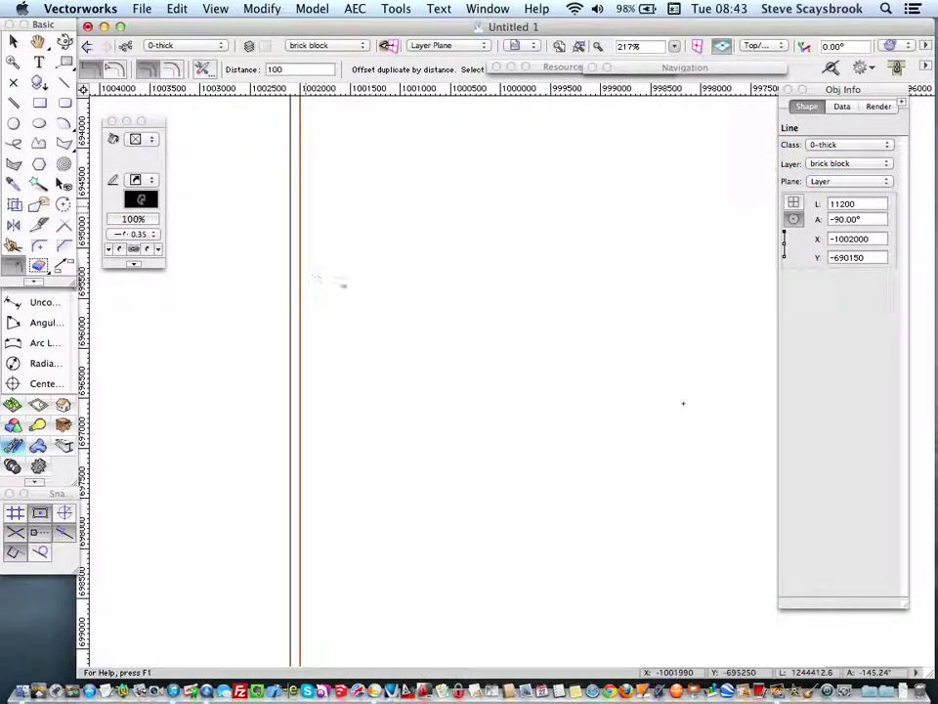
pyautogui.click(346, 283)
pyautogui.click(364, 295)
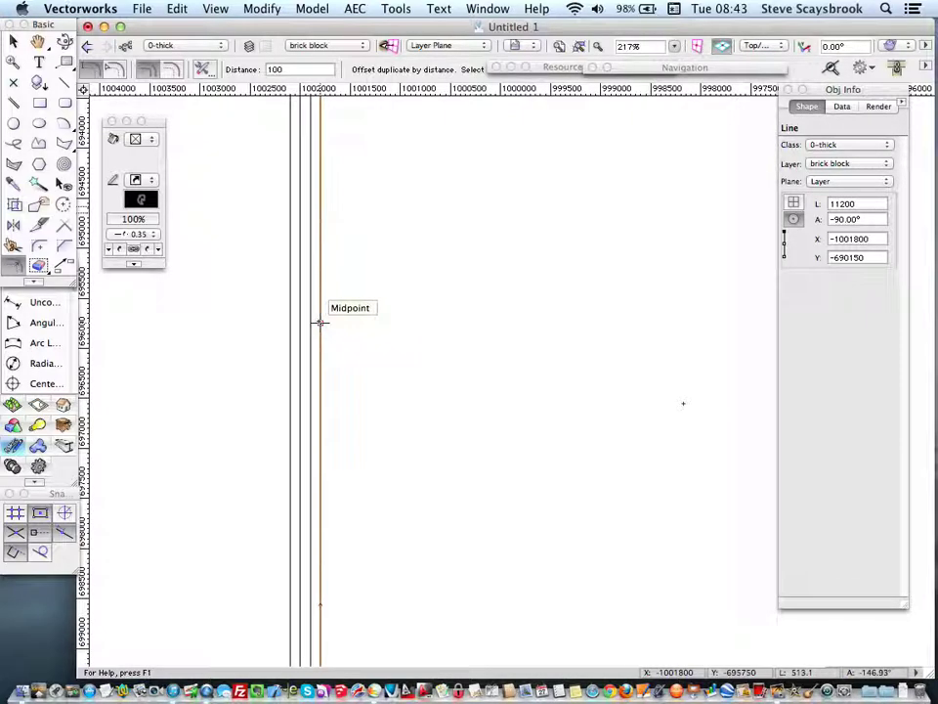
pyautogui.scroll(3, 320, 321)
pyautogui.scroll(-3, 318, 323)
pyautogui.scroll(-2, 278, 325)
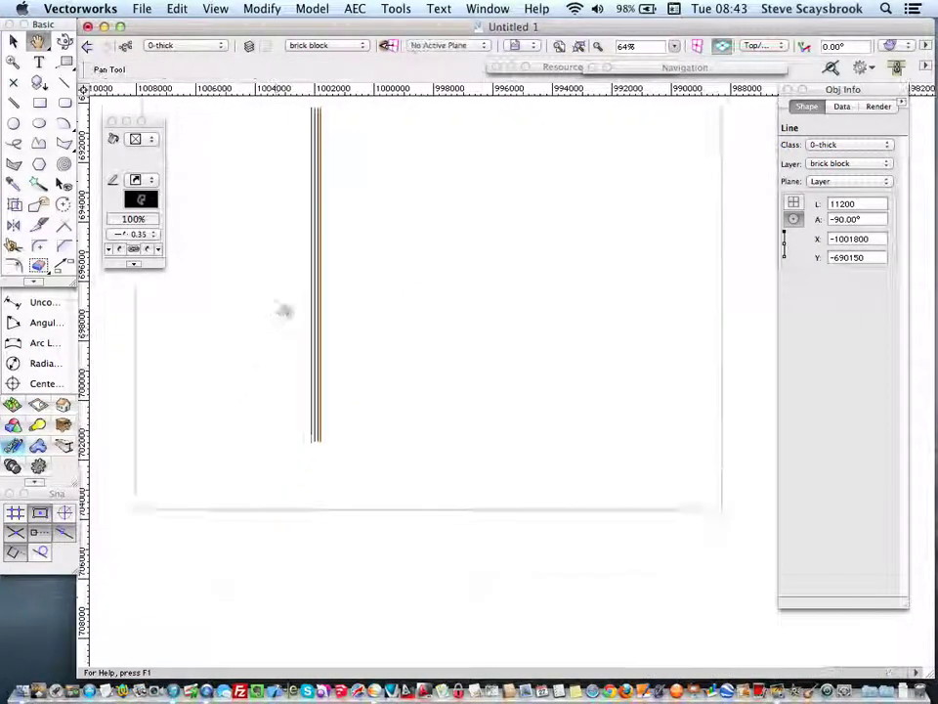
# Step: Draw a horizontal line across the wall lines and trim their lower ends below it
pyautogui.click(65, 82)
pyautogui.scroll(2, 322, 383)
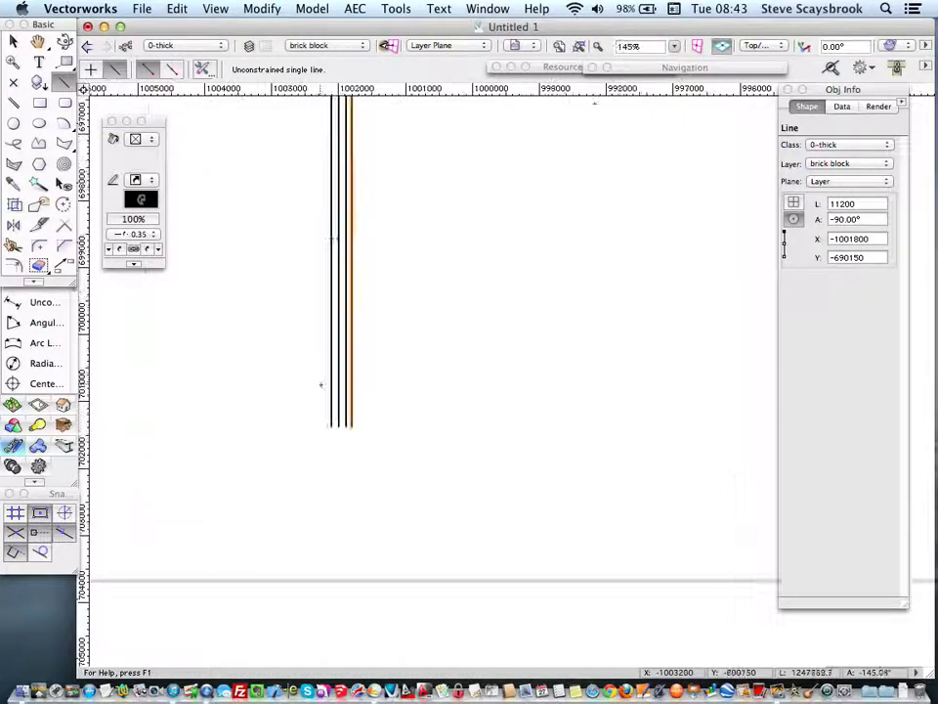
pyautogui.moveTo(429, 376); pyautogui.dragTo(256, 375)
pyautogui.click(12, 247)
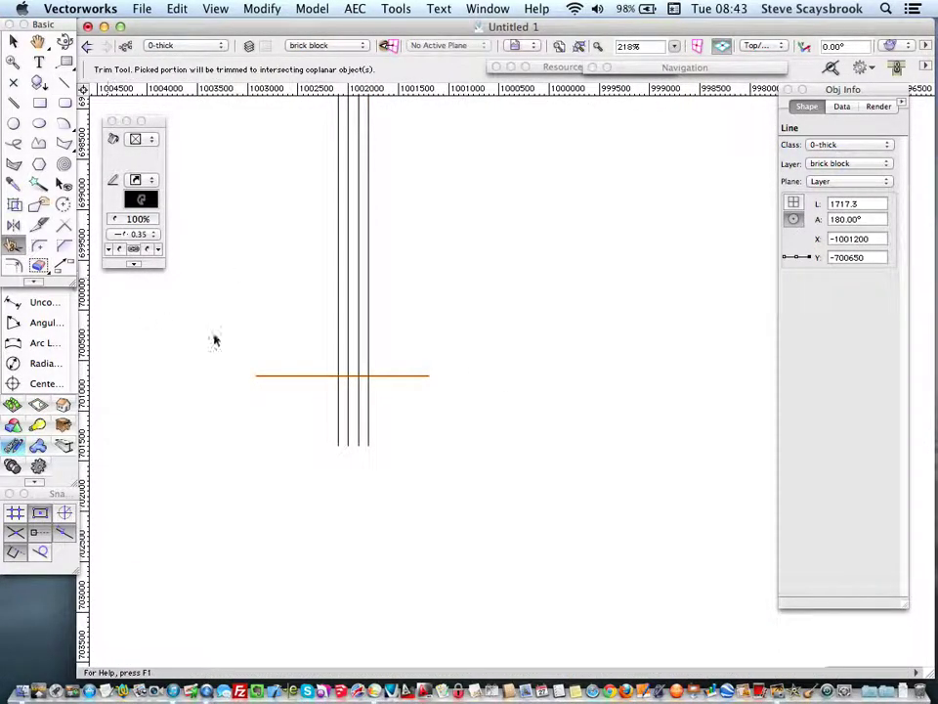
pyautogui.click(349, 431)
pyautogui.click(357, 433)
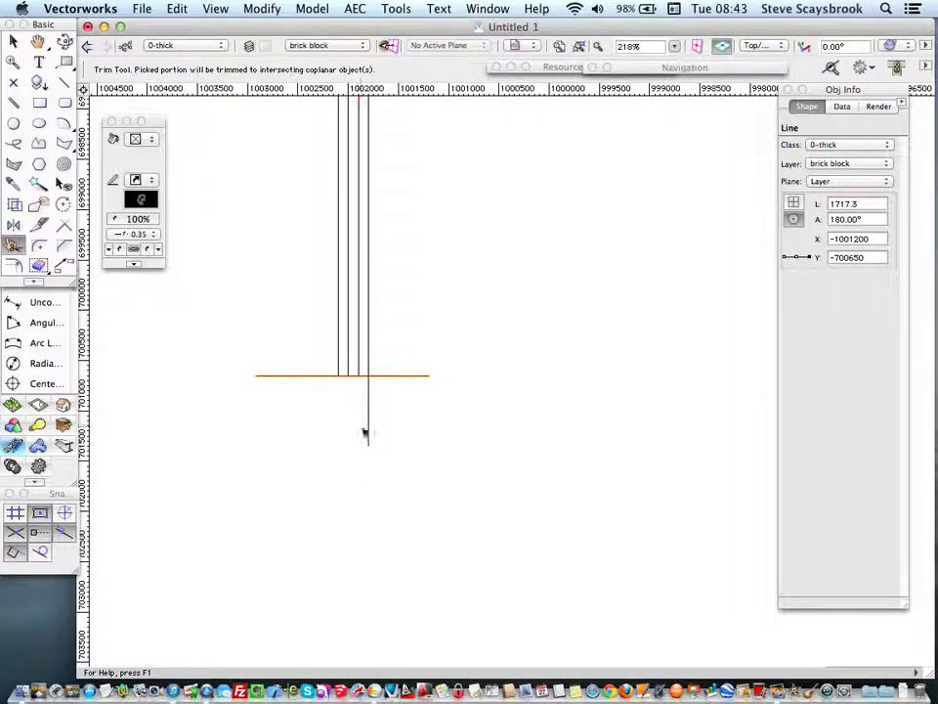
pyautogui.click(368, 433)
pyautogui.click(14, 264)
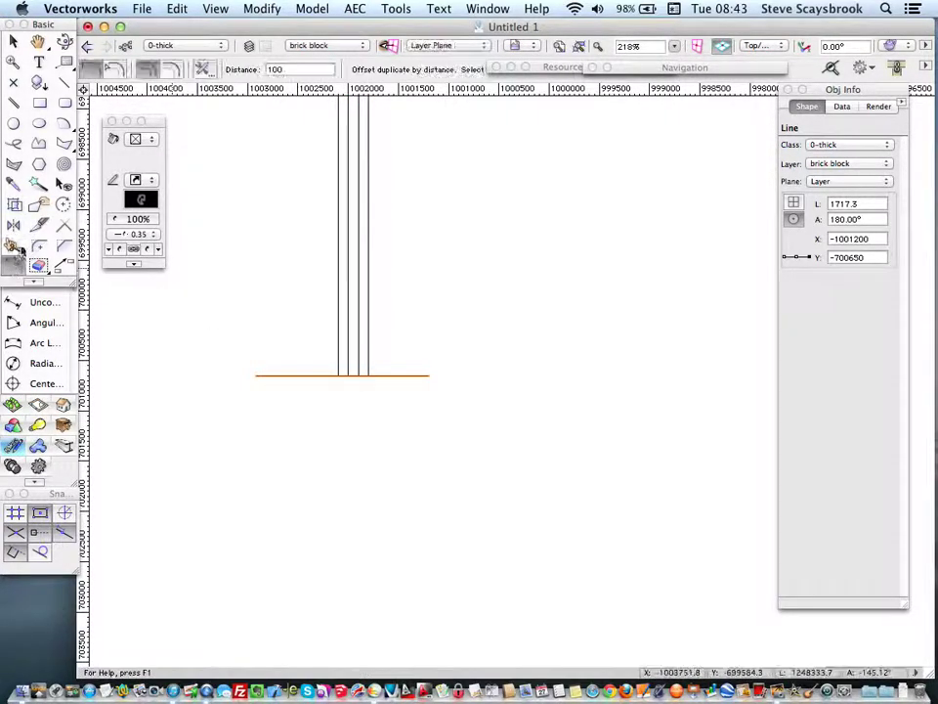
# Step: Copy the horizontal line 300 below and draw 45° lines down from both outer wall bases
pyautogui.write('300')
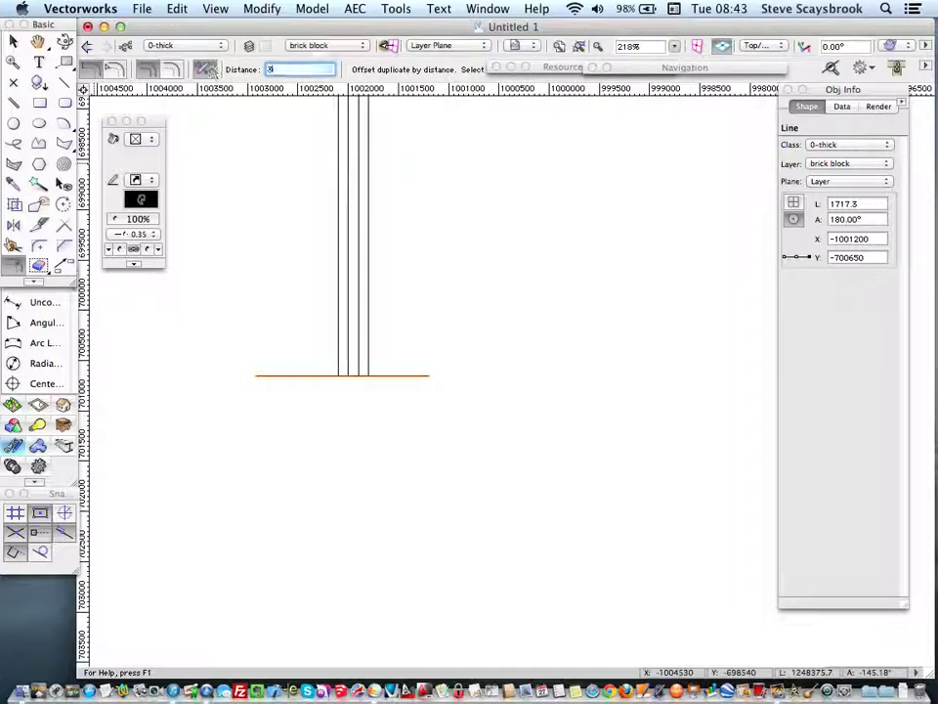
pyautogui.click(337, 423)
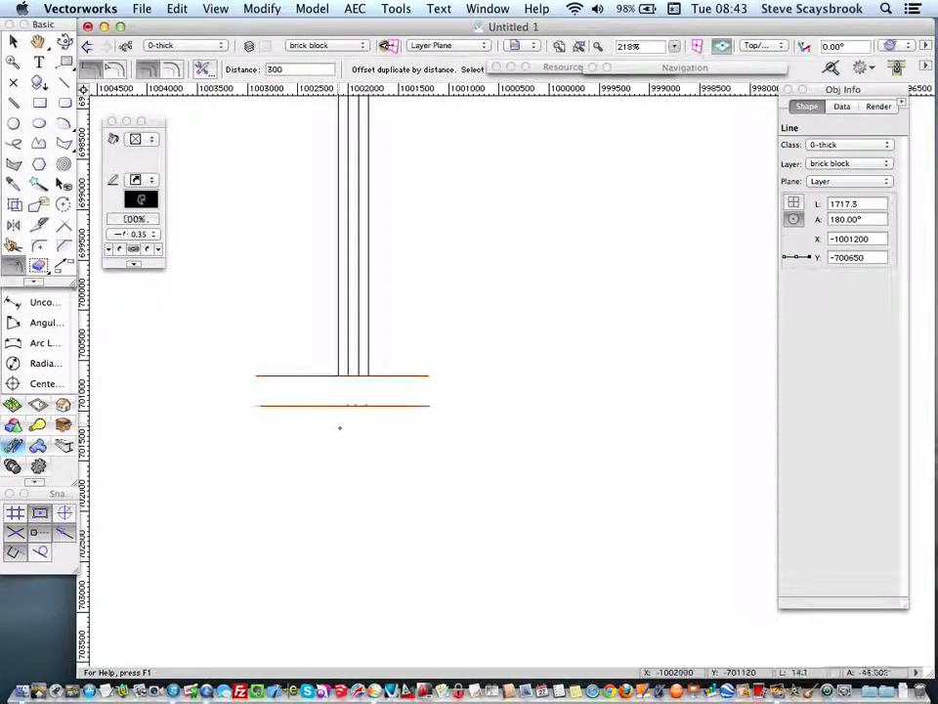
pyautogui.click(64, 83)
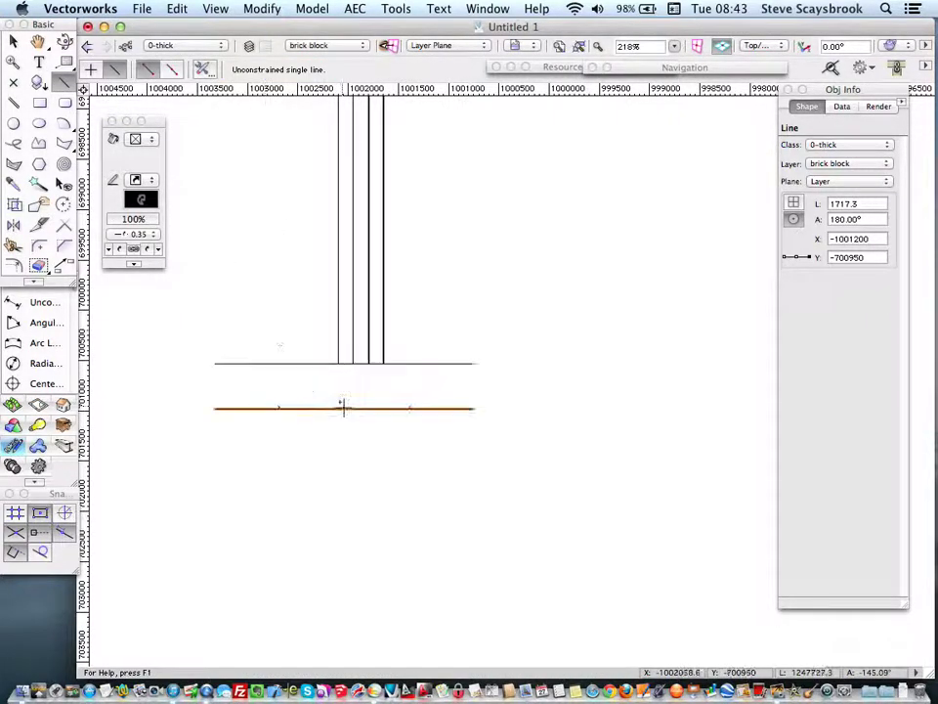
pyautogui.scroll(3, 343, 406)
pyautogui.click(337, 343)
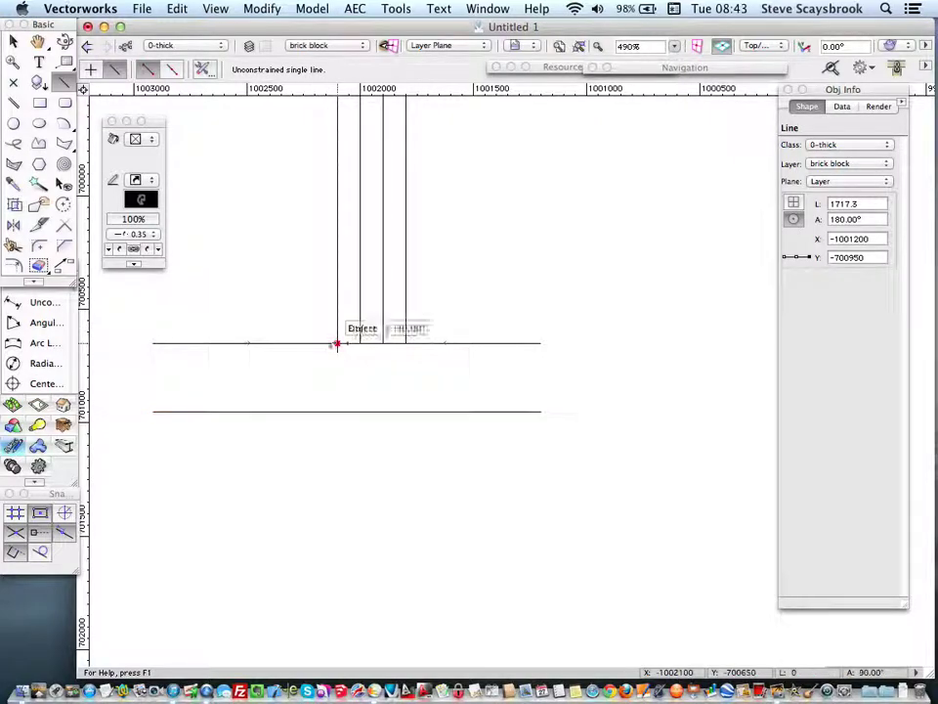
pyautogui.click(255, 425)
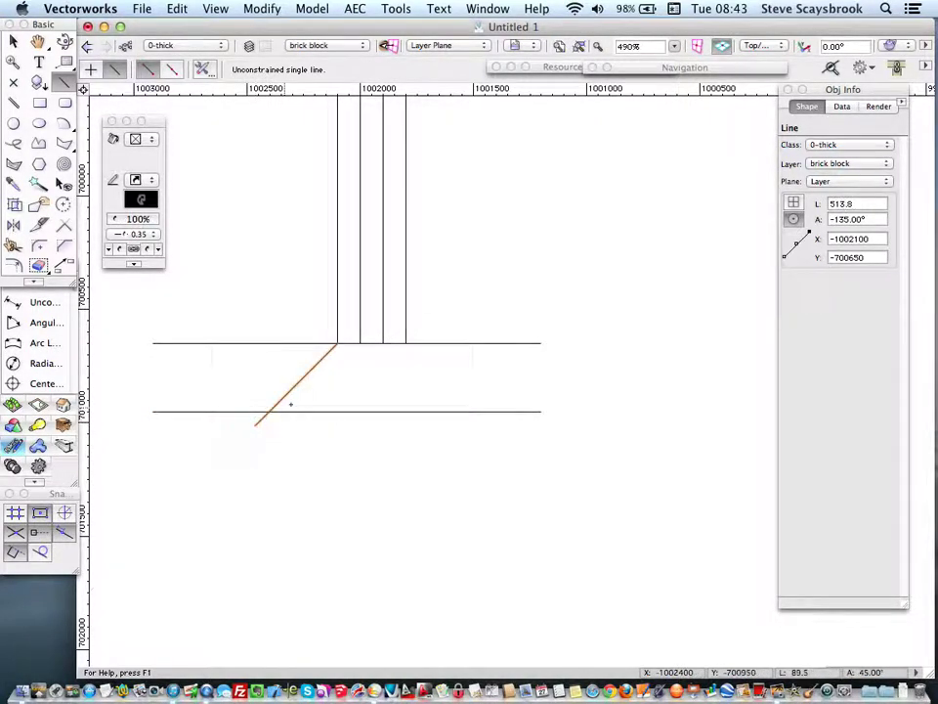
pyautogui.click(406, 343)
pyautogui.click(496, 432)
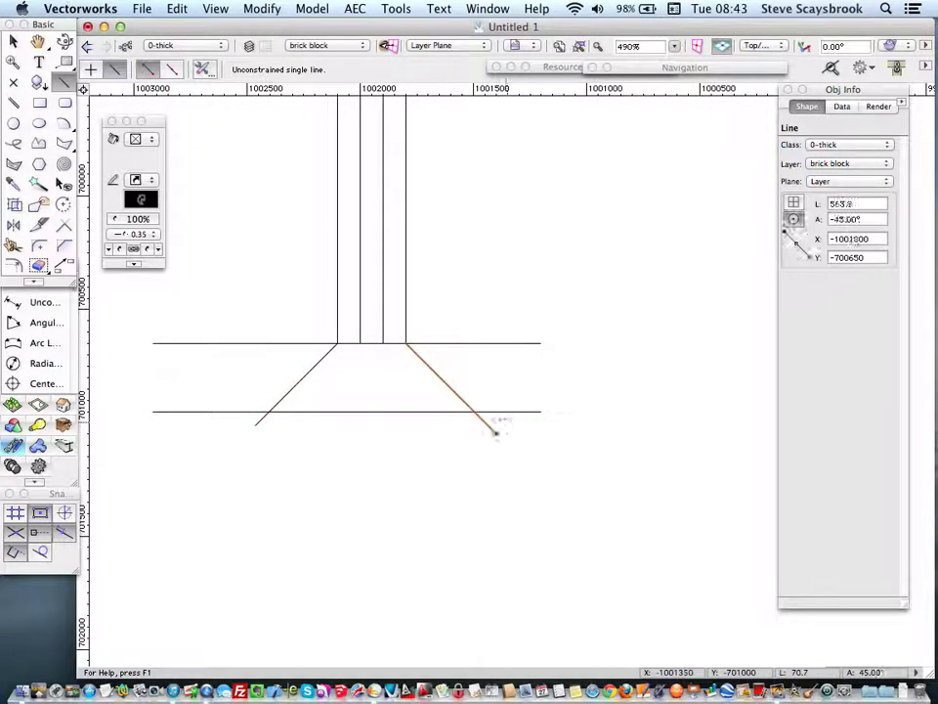
# Step: Draw vertical lines up from the lower left and right intersections, deleting a mistaken slanted line
pyautogui.click(473, 412)
pyautogui.click(450, 321)
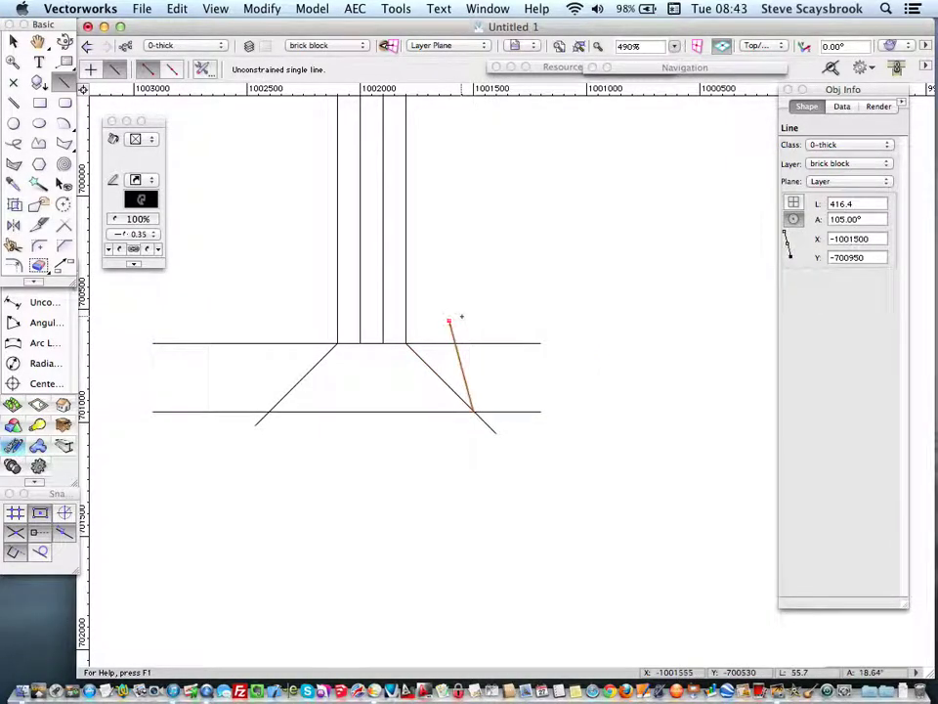
pyautogui.press('Delete')
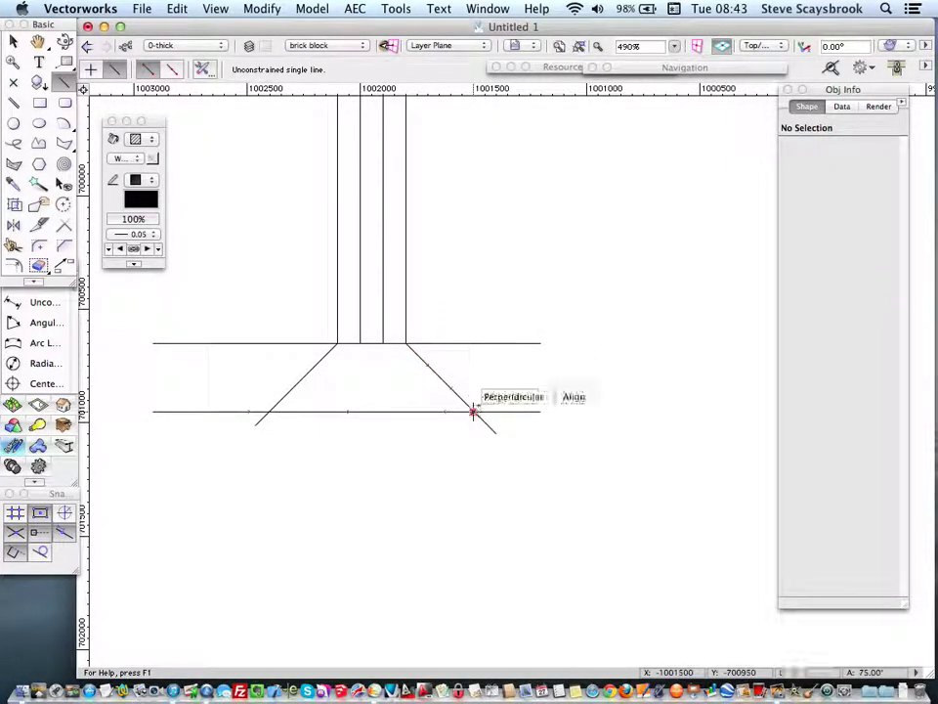
pyautogui.click(473, 412)
pyautogui.click(473, 298)
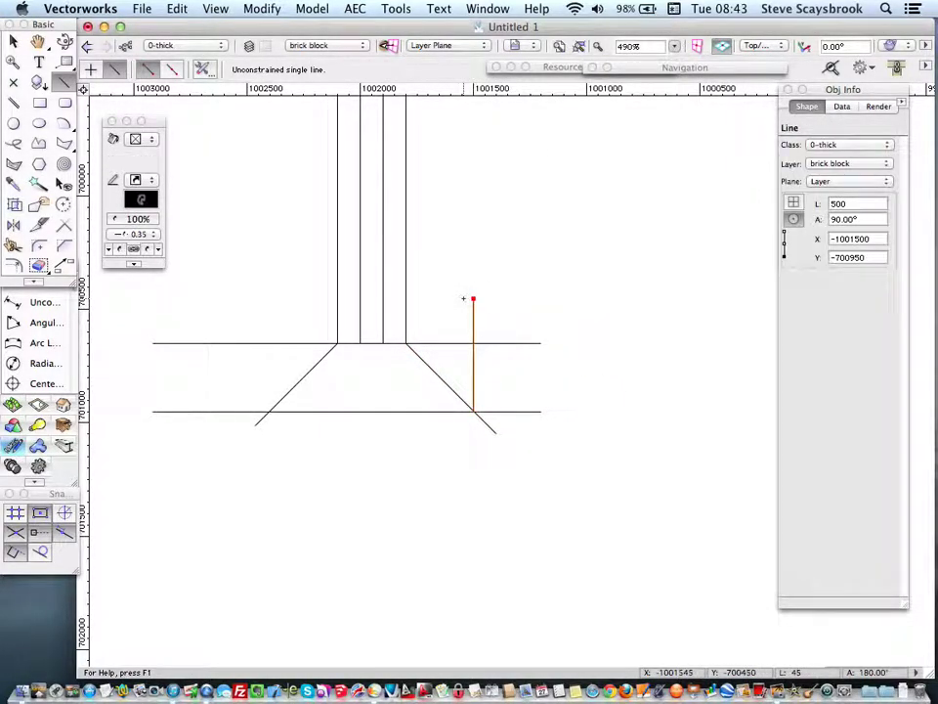
pyautogui.click(270, 412)
pyautogui.click(270, 316)
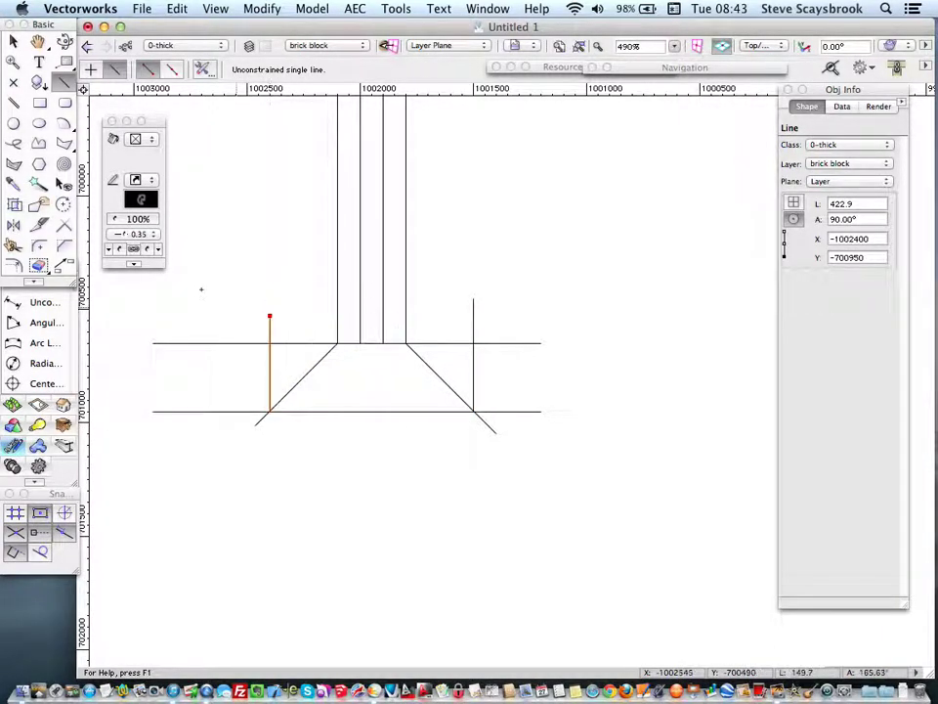
# Step: Trim the overhangs, stub and diagonal tail to leave a closed footing rectangle
pyautogui.click(14, 245)
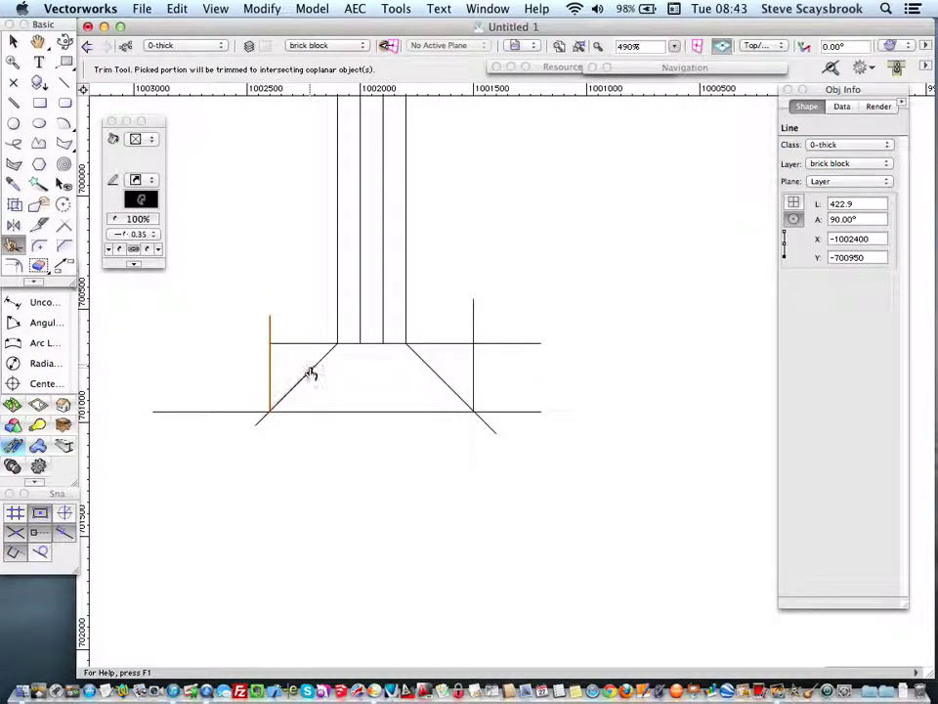
pyautogui.click(220, 412)
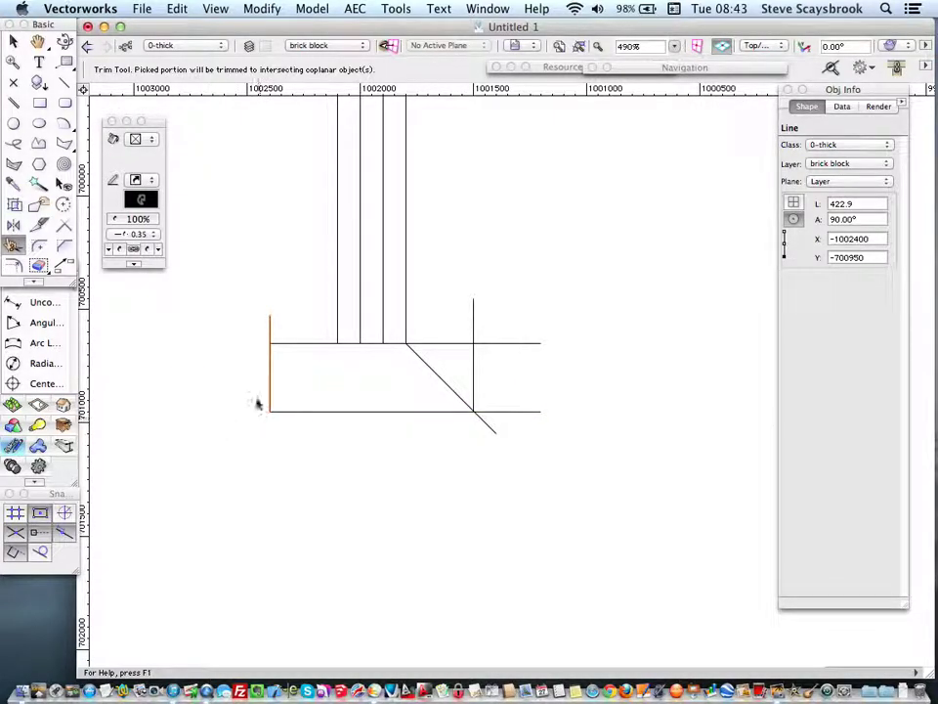
pyautogui.click(269, 330)
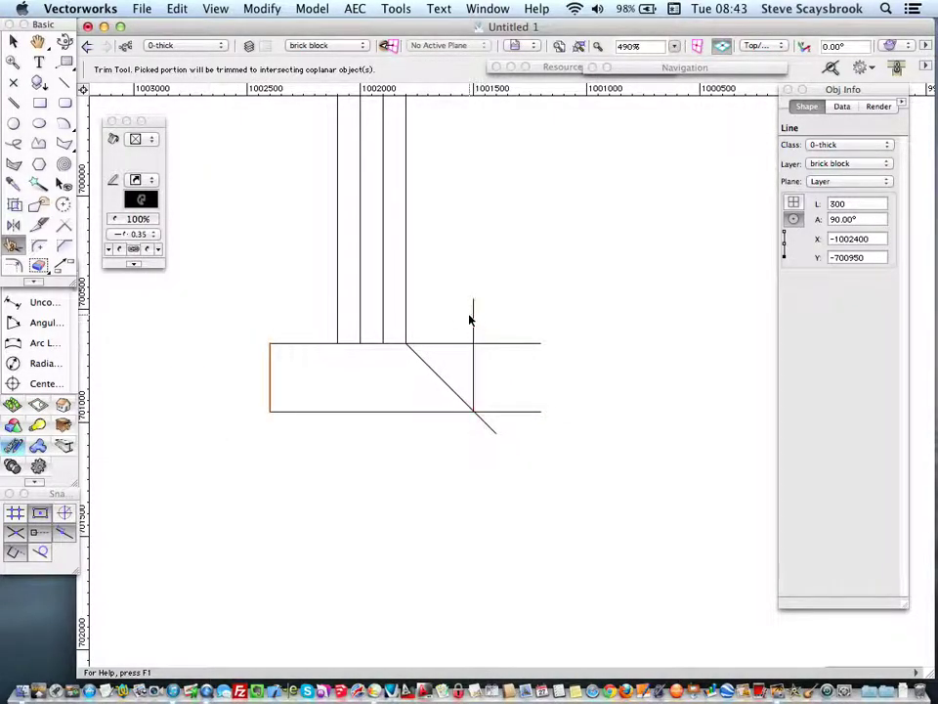
pyautogui.click(504, 412)
pyautogui.click(489, 426)
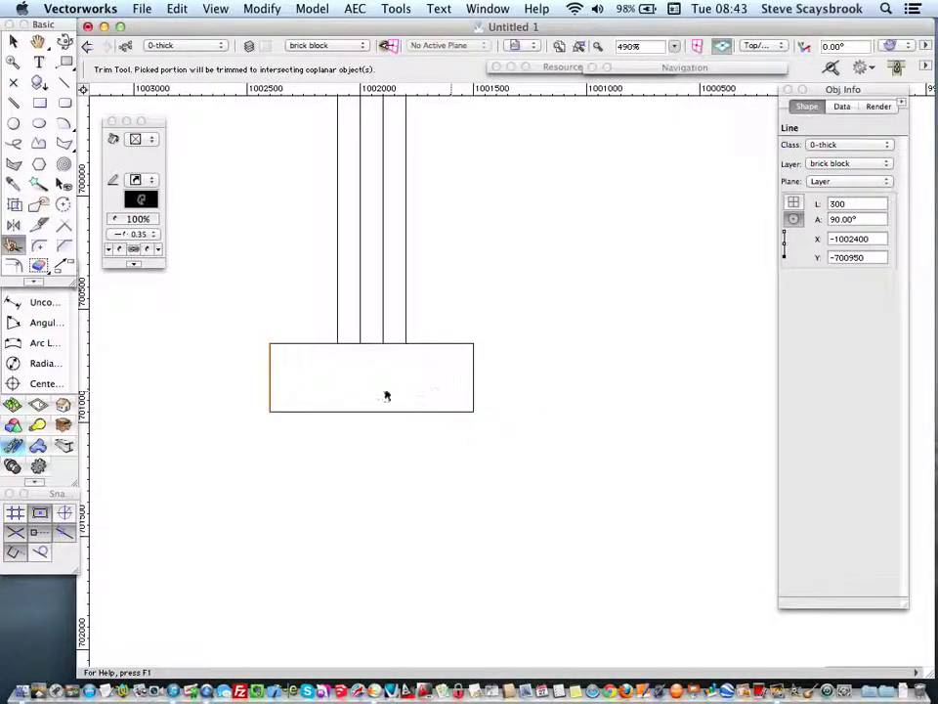
pyautogui.scroll(-1, 221, 289)
# Step: Draw a 100-long line at 180° between the two right-hand wall lines at the footing top
pyautogui.click(64, 82)
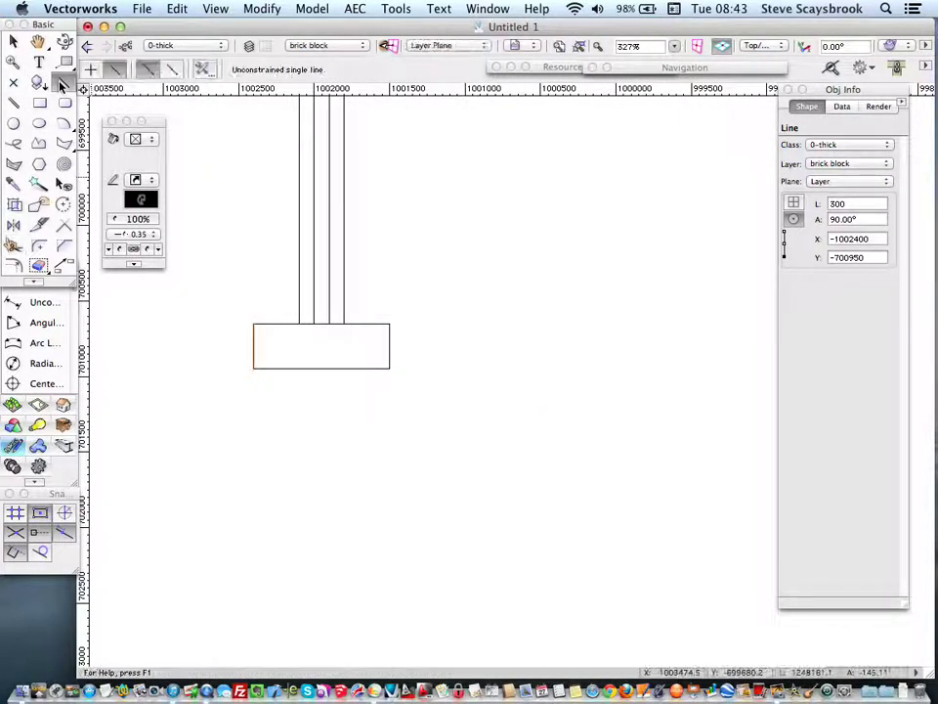
pyautogui.scroll(10, 309, 319)
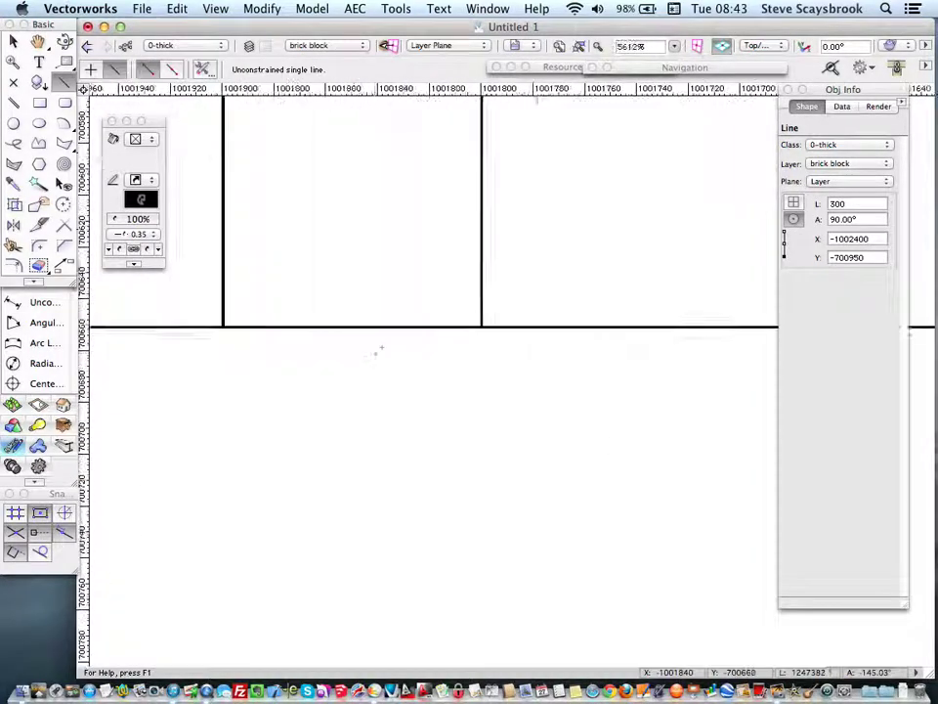
pyautogui.scroll(-5, 378, 332)
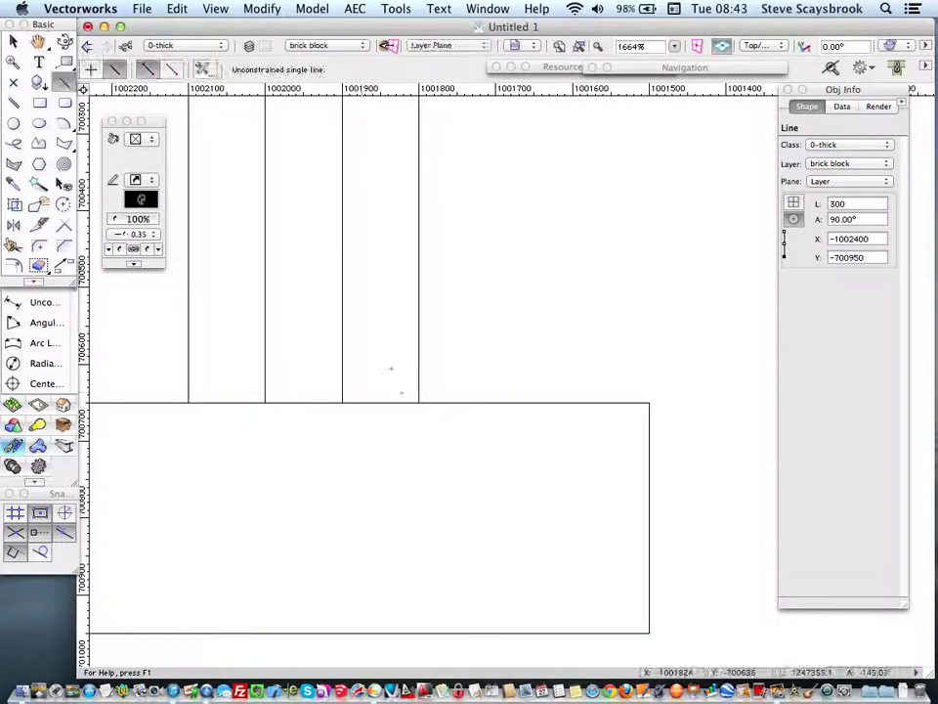
pyautogui.click(419, 403)
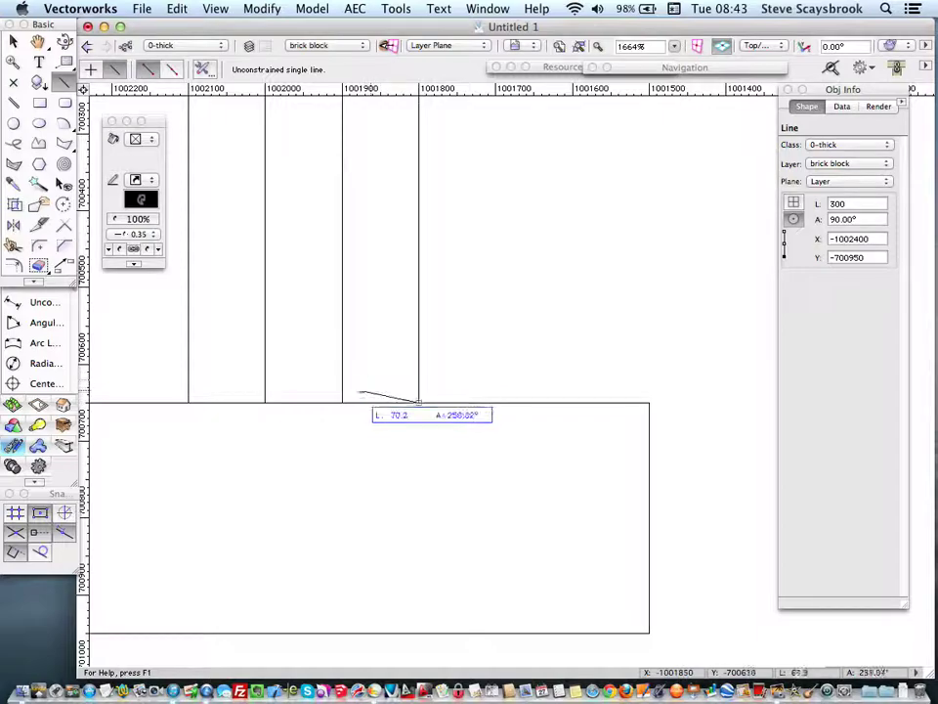
pyautogui.click(342, 402)
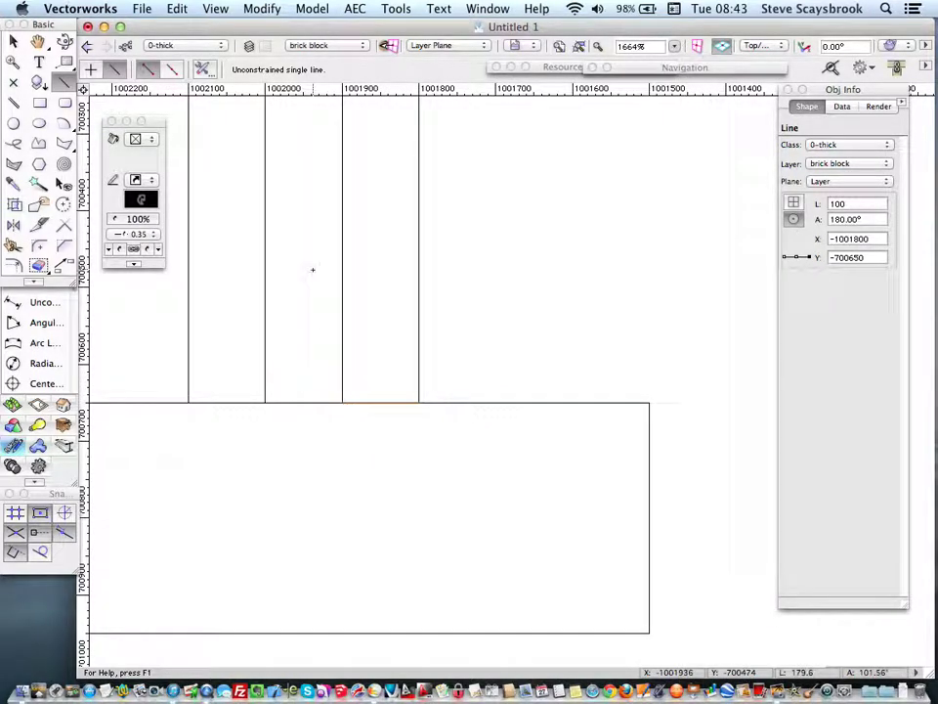
pyautogui.click(14, 266)
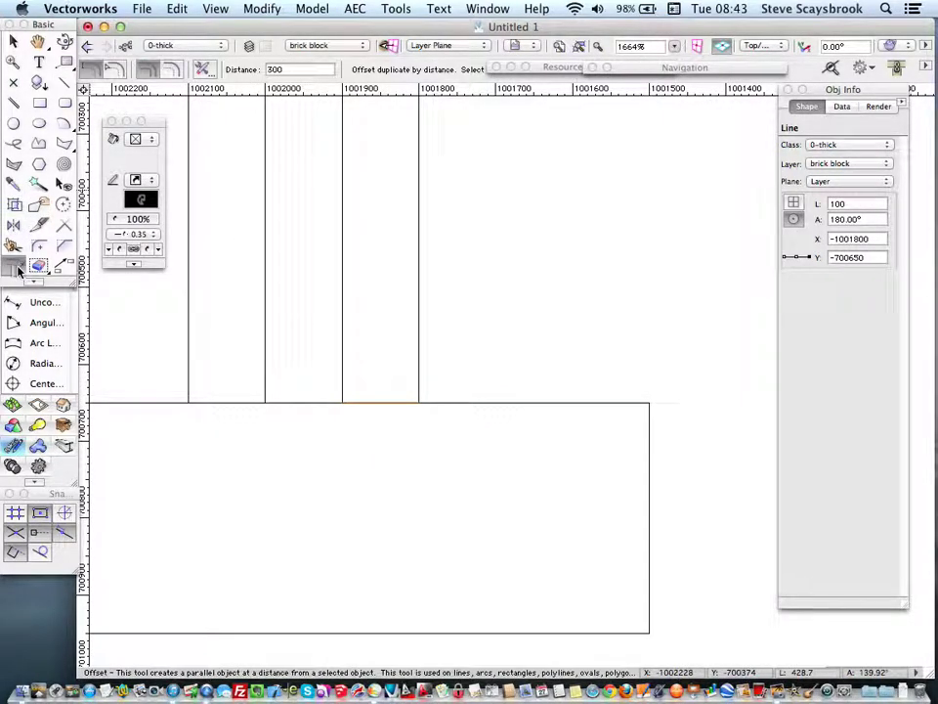
pyautogui.click(311, 46)
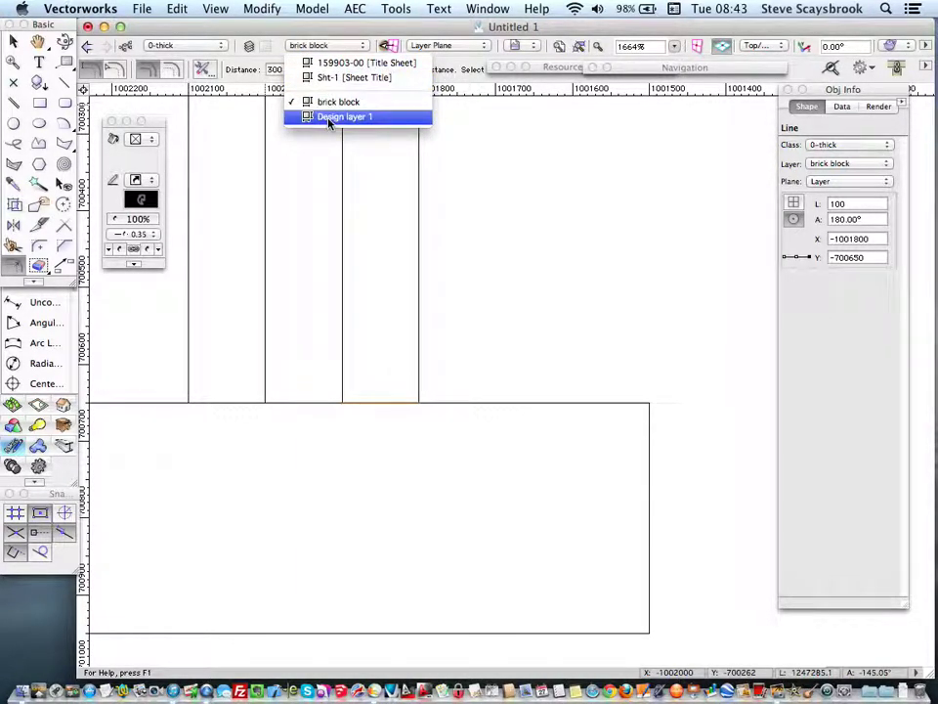
pyautogui.click(338, 116)
pyautogui.scroll(-3, 442, 372)
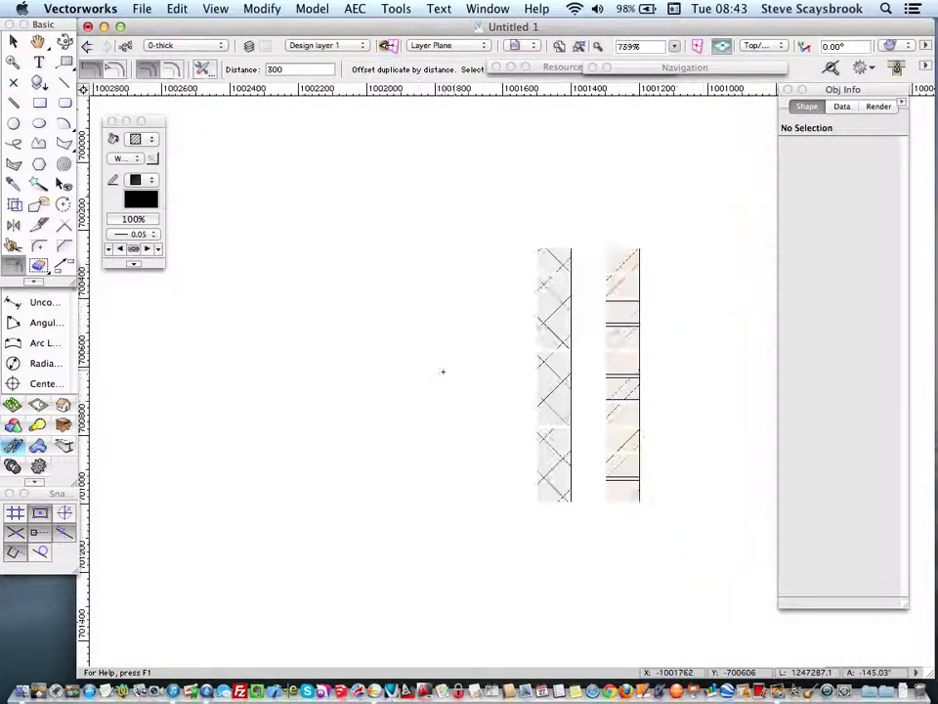
pyautogui.moveTo(442, 372); pyautogui.dragTo(324, 331, button='middle')
pyautogui.click(13, 41)
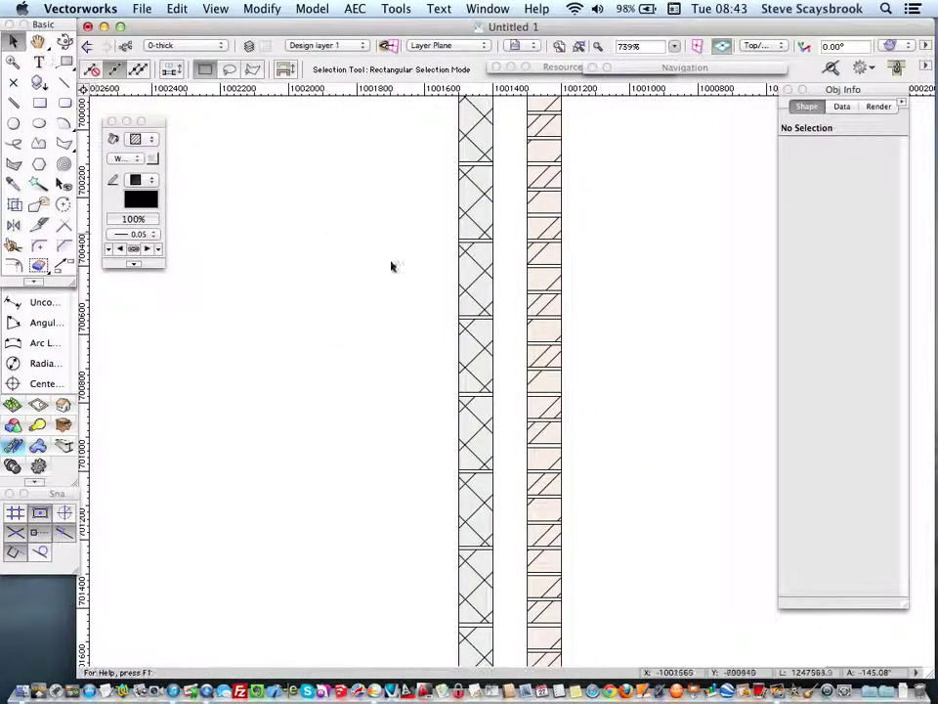
pyautogui.click(540, 330)
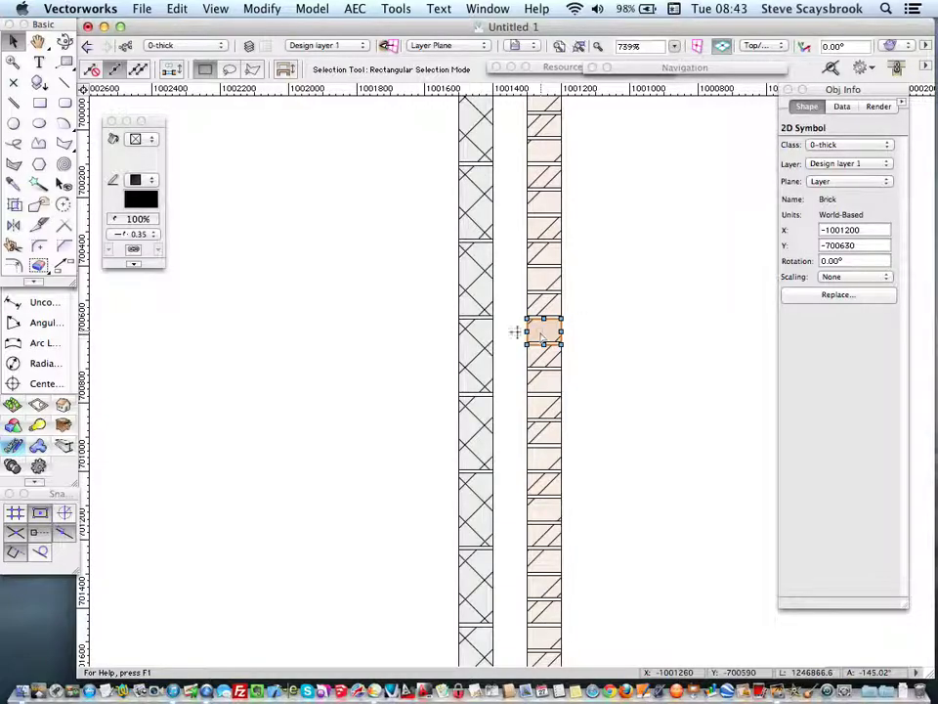
pyautogui.scroll(-3, 375, 285)
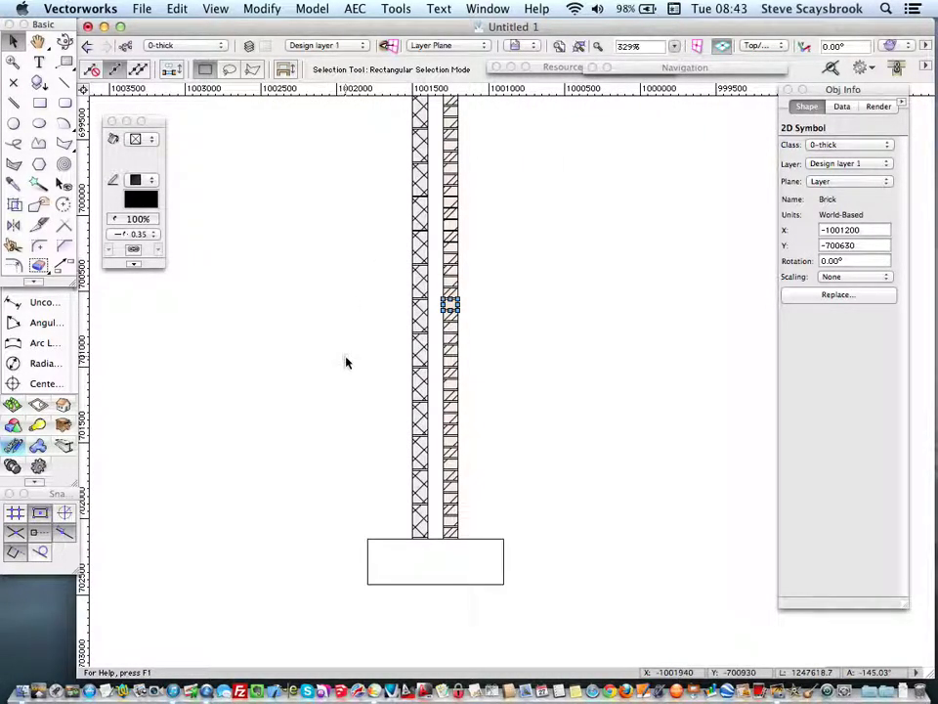
pyautogui.click(183, 44)
pyautogui.click(183, 45)
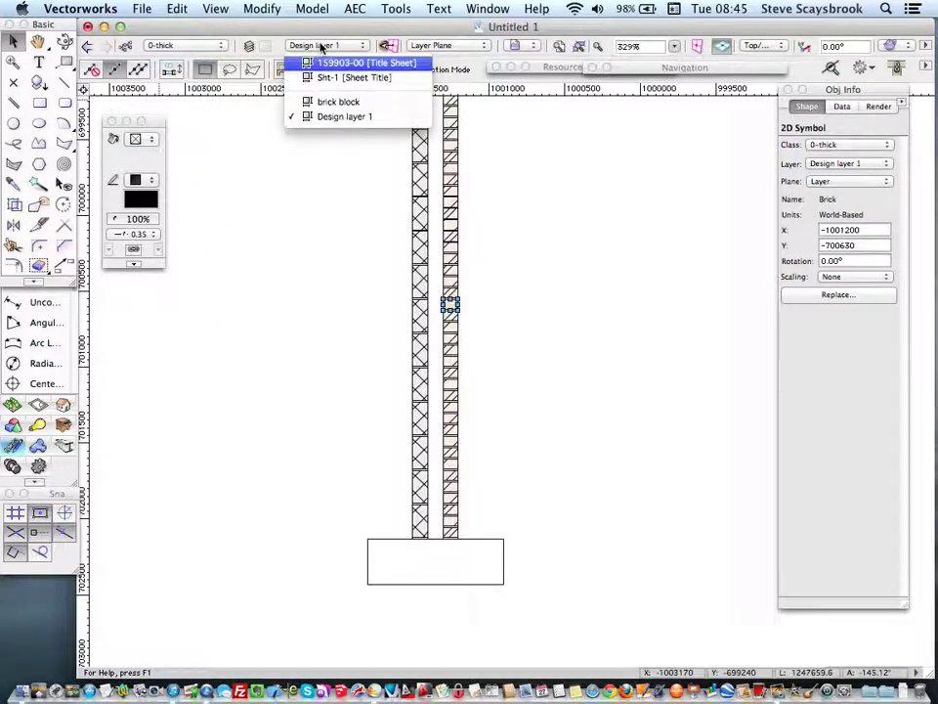
pyautogui.click(326, 45)
pyautogui.click(323, 78)
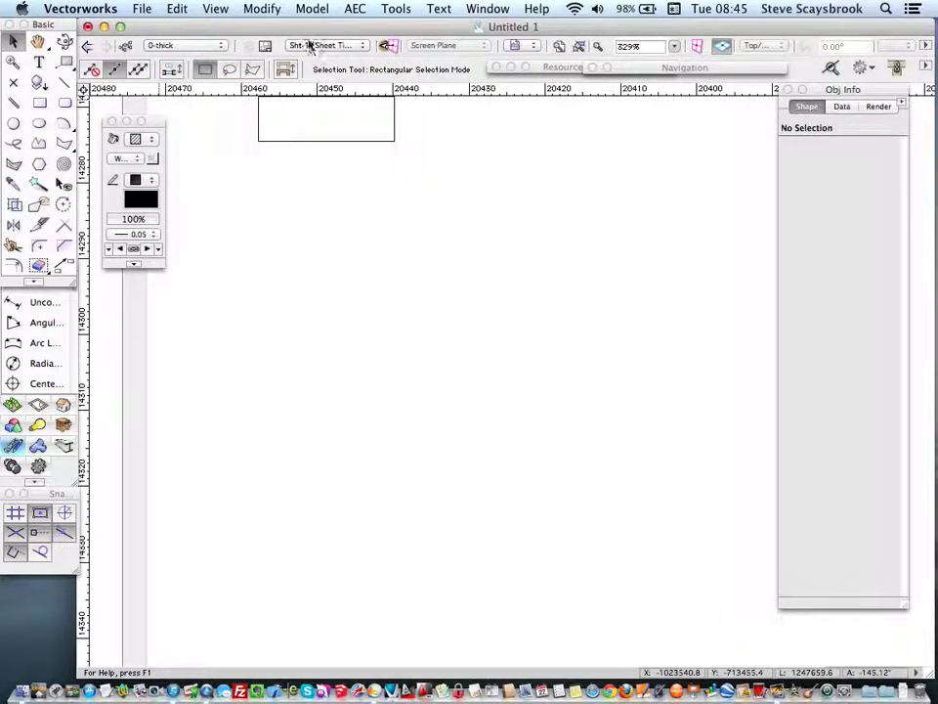
pyautogui.click(323, 45)
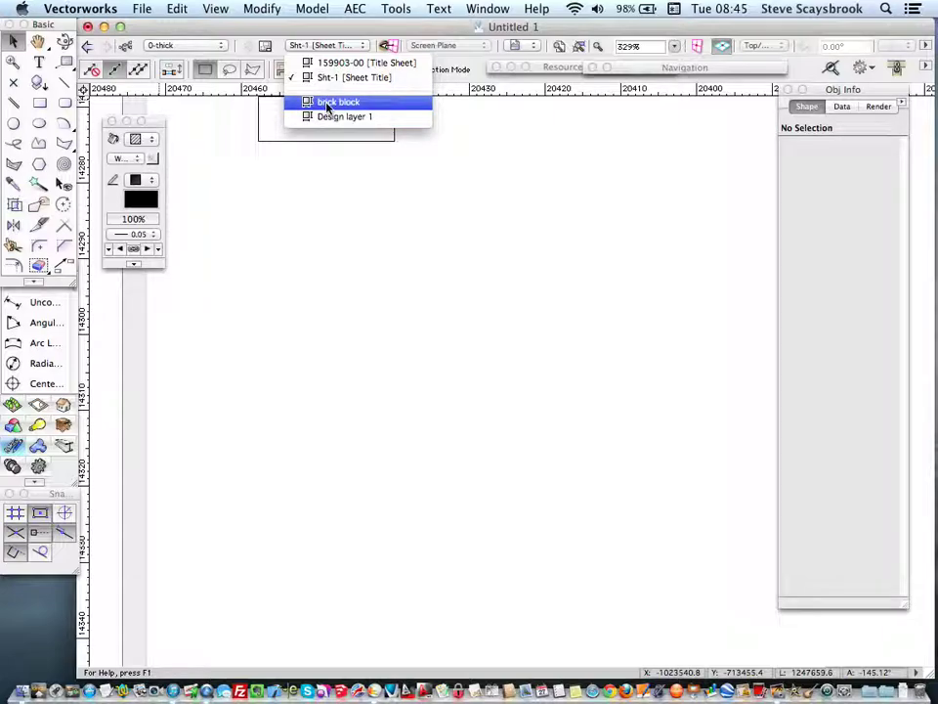
pyautogui.click(328, 102)
pyautogui.scroll(5, 328, 297)
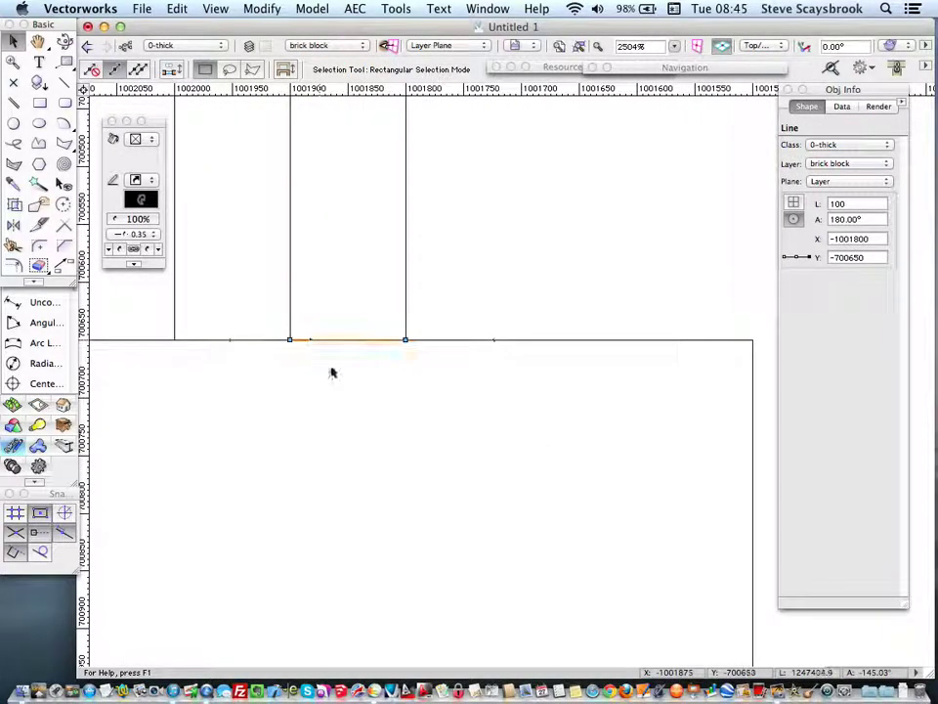
# Step: Offset the 100-long base line 10 upward, then offset that copy 65 higher
pyautogui.click(10, 267)
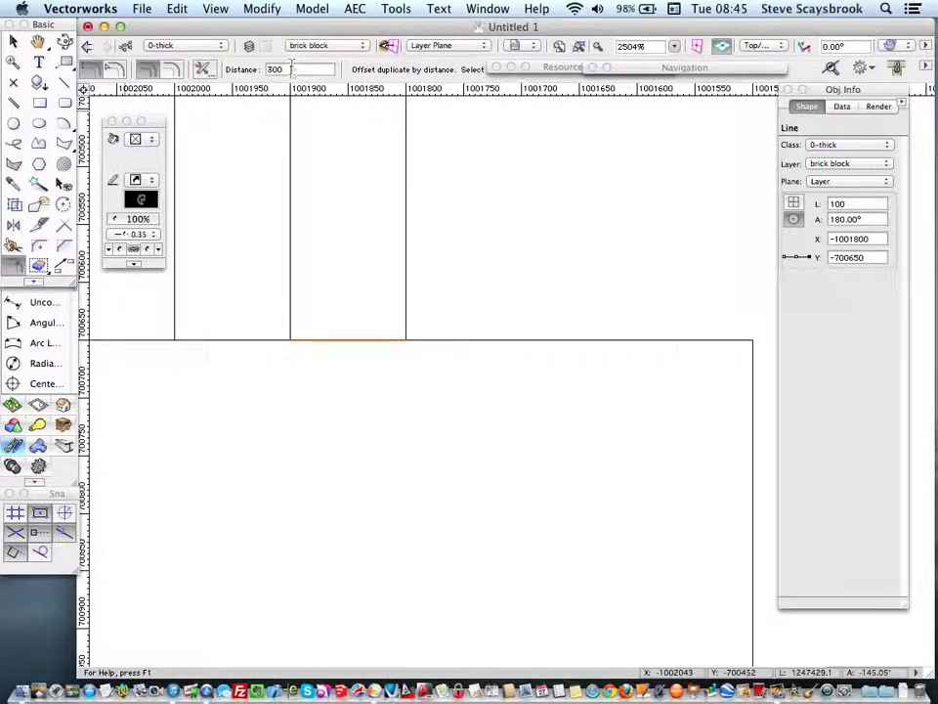
pyautogui.moveTo(291, 69); pyautogui.dragTo(226, 67)
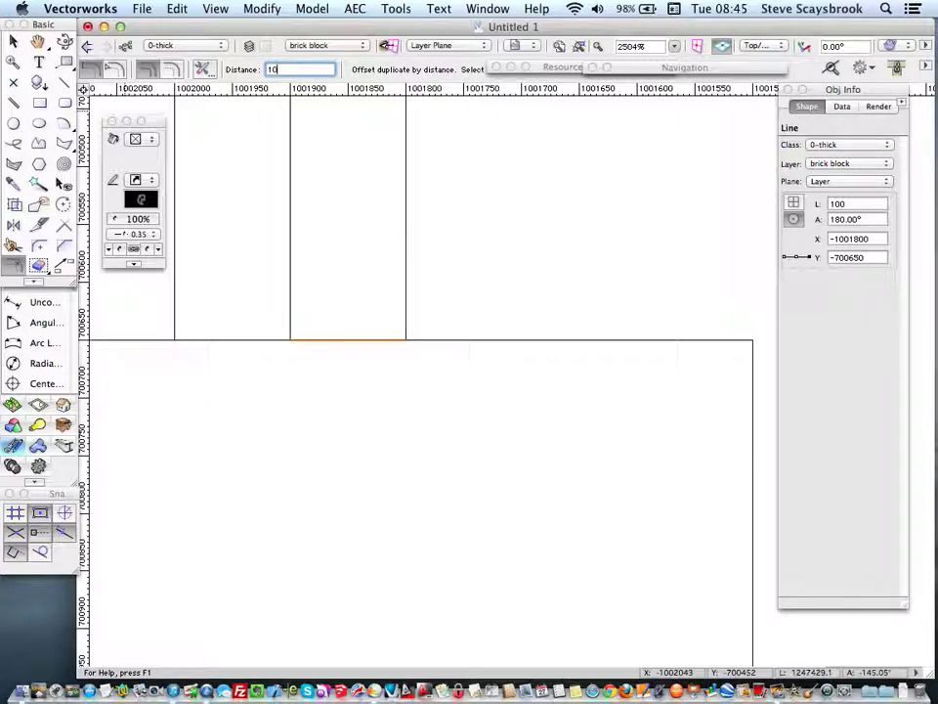
pyautogui.click(273, 306)
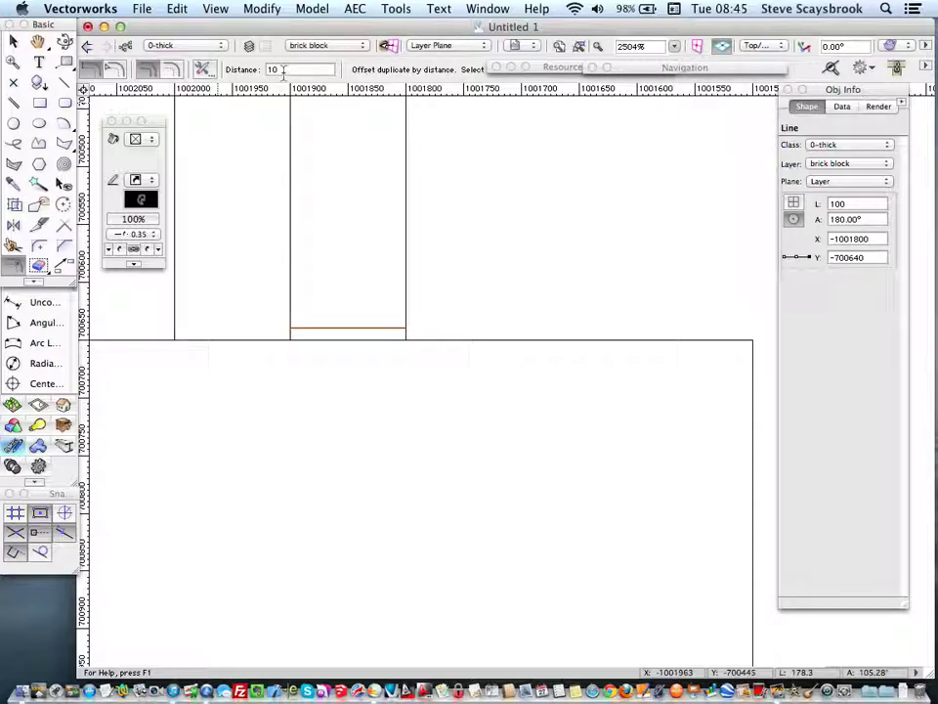
pyautogui.moveTo(282, 71); pyautogui.dragTo(230, 72)
pyautogui.write('65')
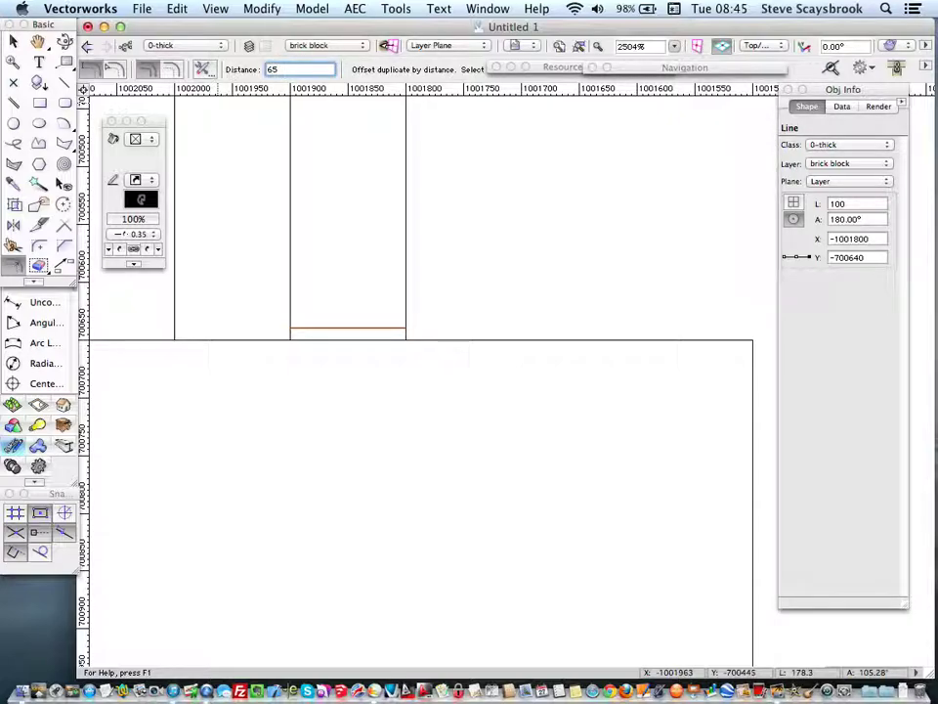
pyautogui.click(284, 252)
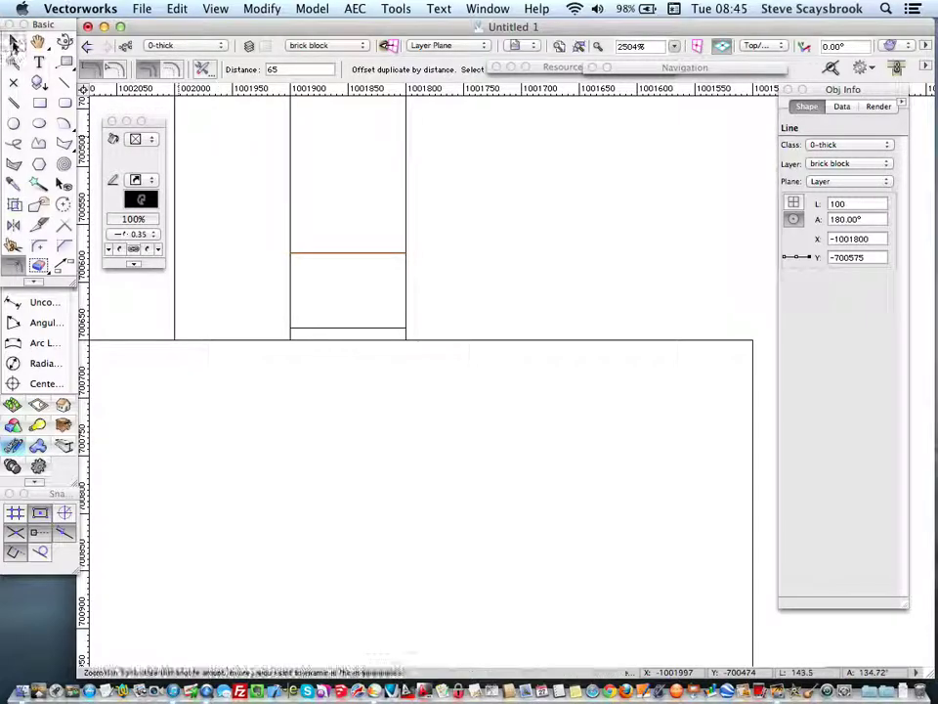
pyautogui.click(14, 43)
pyautogui.click(228, 231)
pyautogui.scroll(-2, 228, 230)
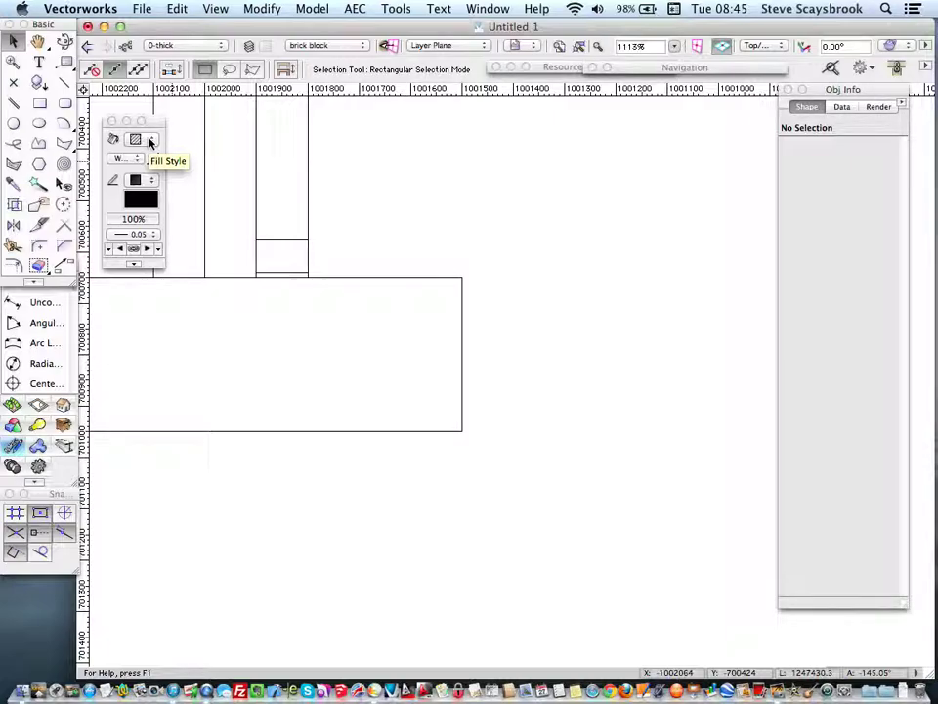
# Step: Create an Inner Boundary polygon in the 100 × 65 box and give it a hatch fill
pyautogui.click(142, 159)
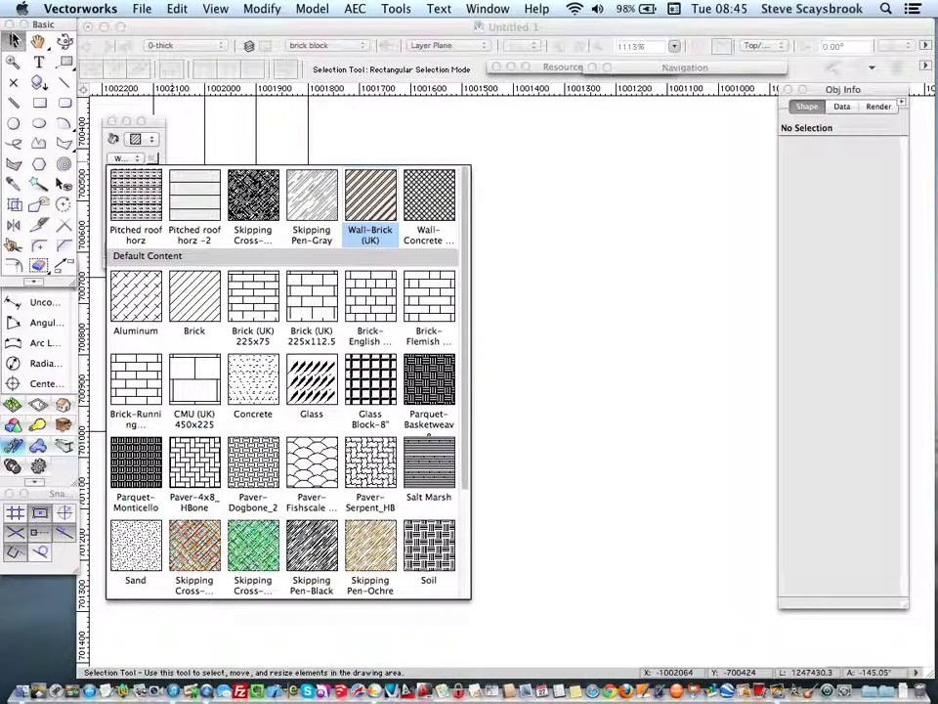
pyautogui.click(14, 41)
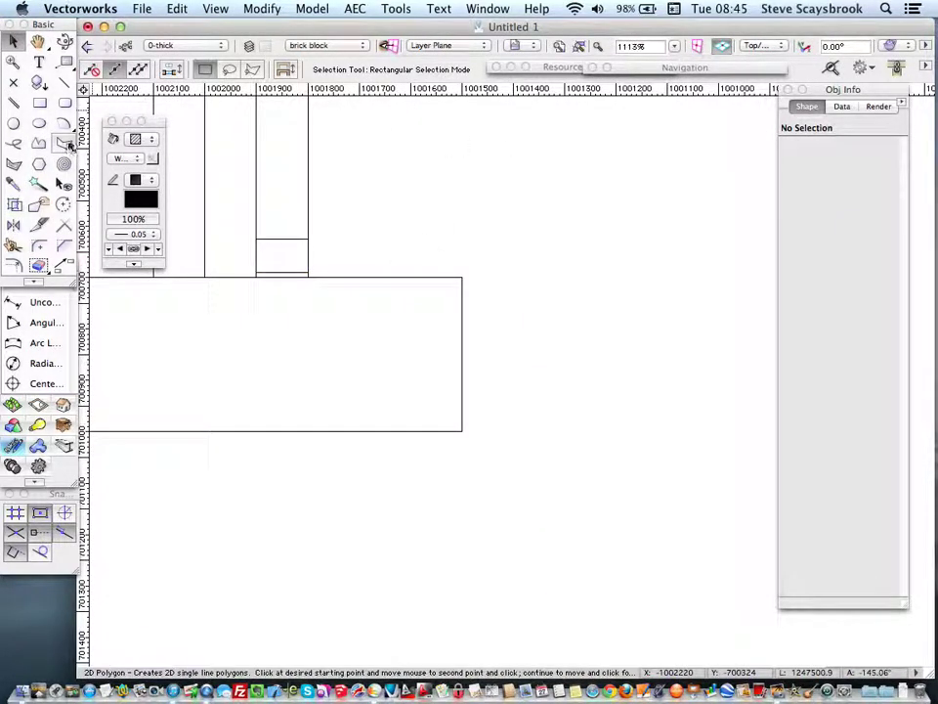
pyautogui.click(64, 141)
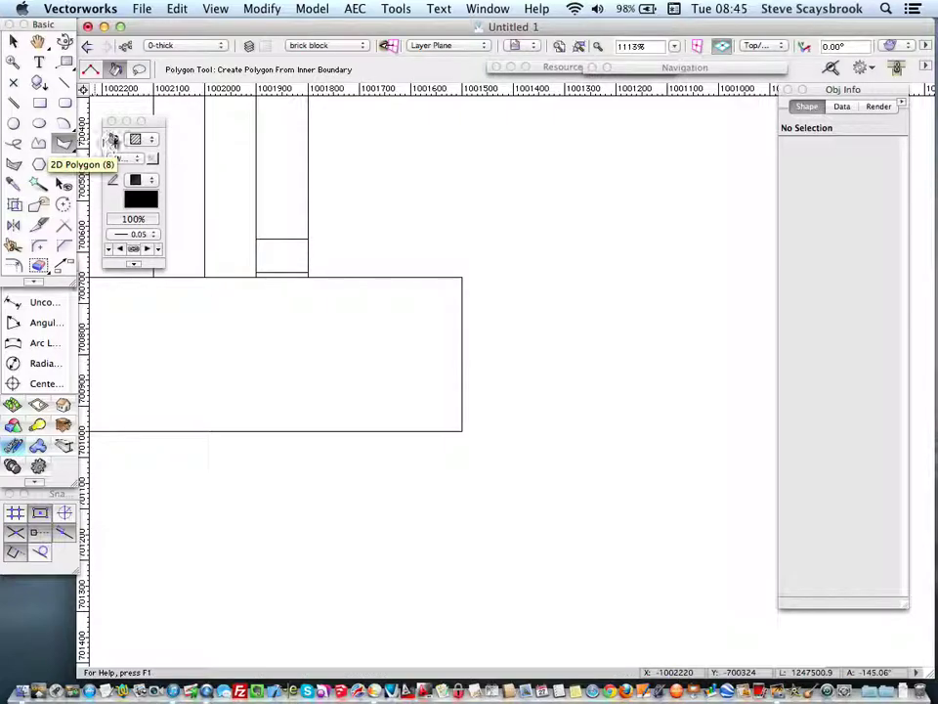
pyautogui.click(116, 70)
pyautogui.scroll(3, 264, 245)
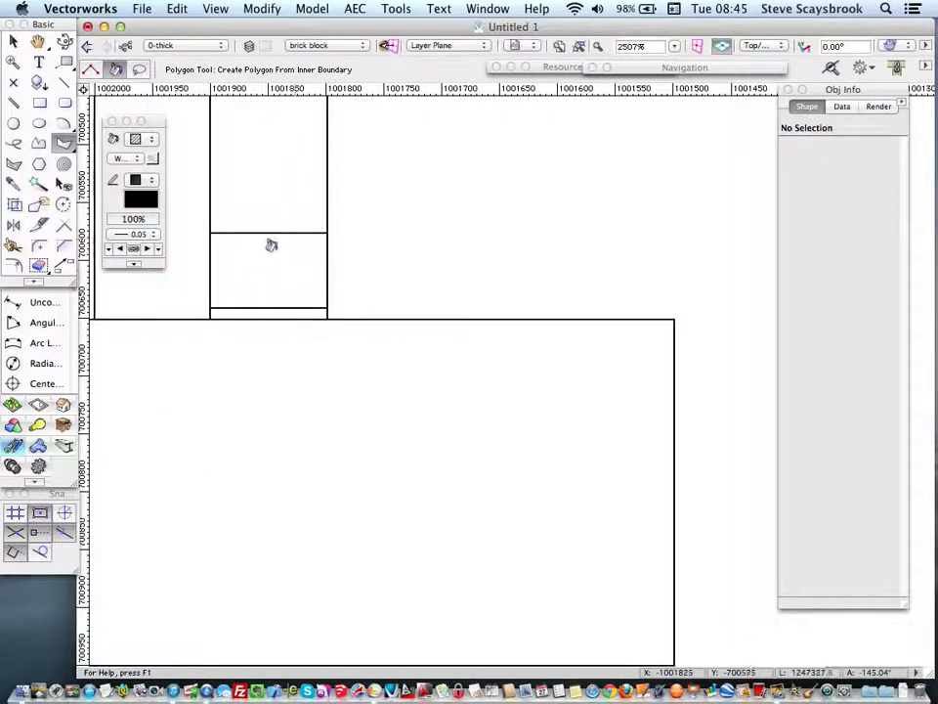
pyautogui.click(254, 251)
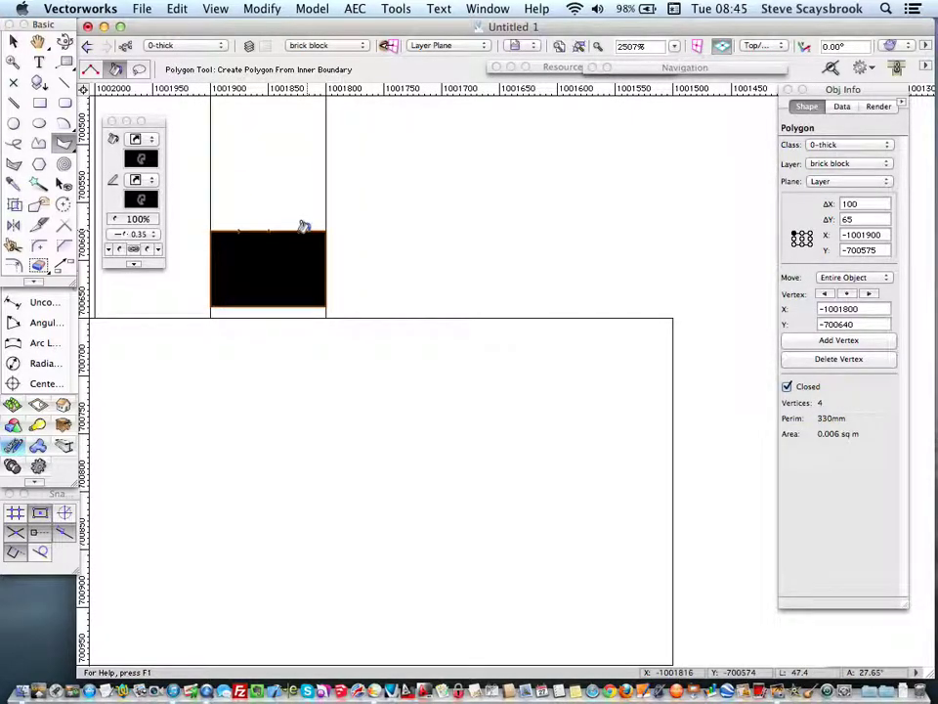
pyautogui.click(154, 140)
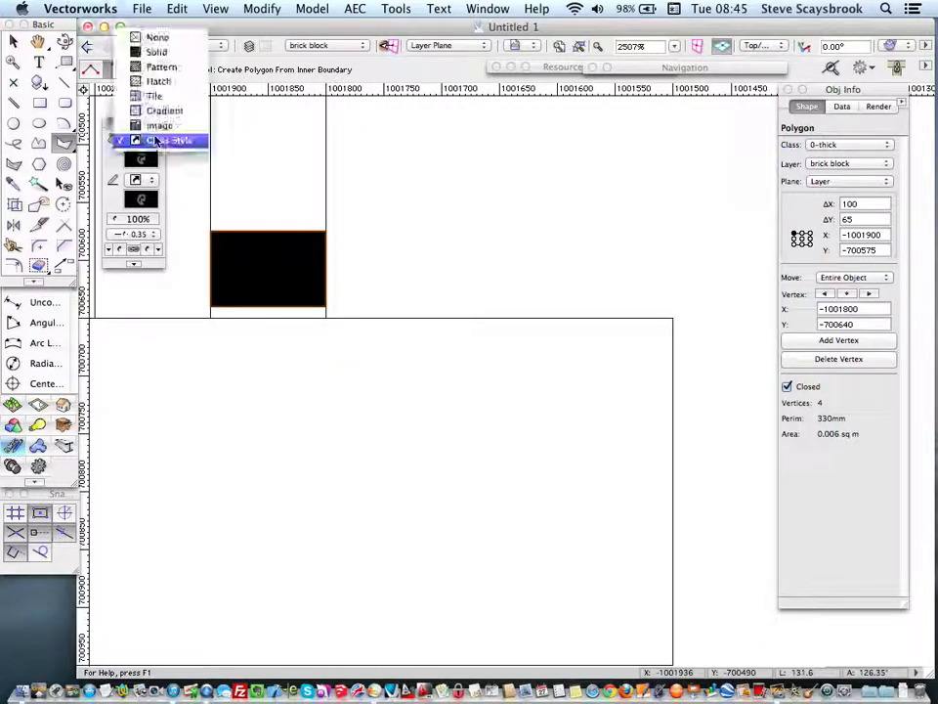
pyautogui.click(152, 81)
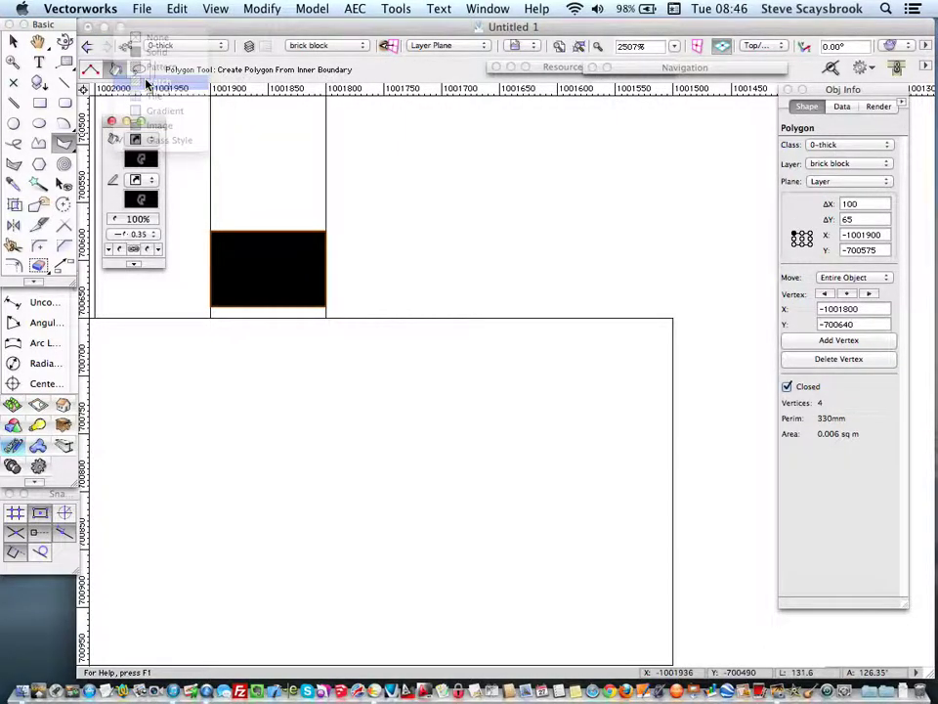
pyautogui.click(14, 42)
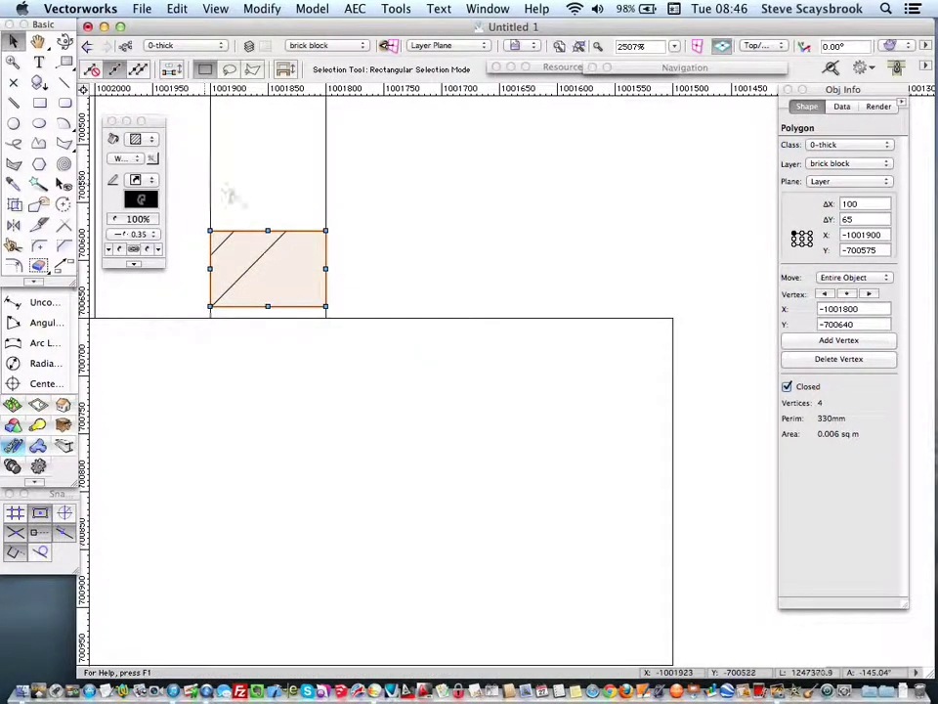
pyautogui.click(391, 232)
pyautogui.scroll(-5, 391, 231)
pyautogui.moveTo(205, 213); pyautogui.dragTo(283, 379, button='middle')
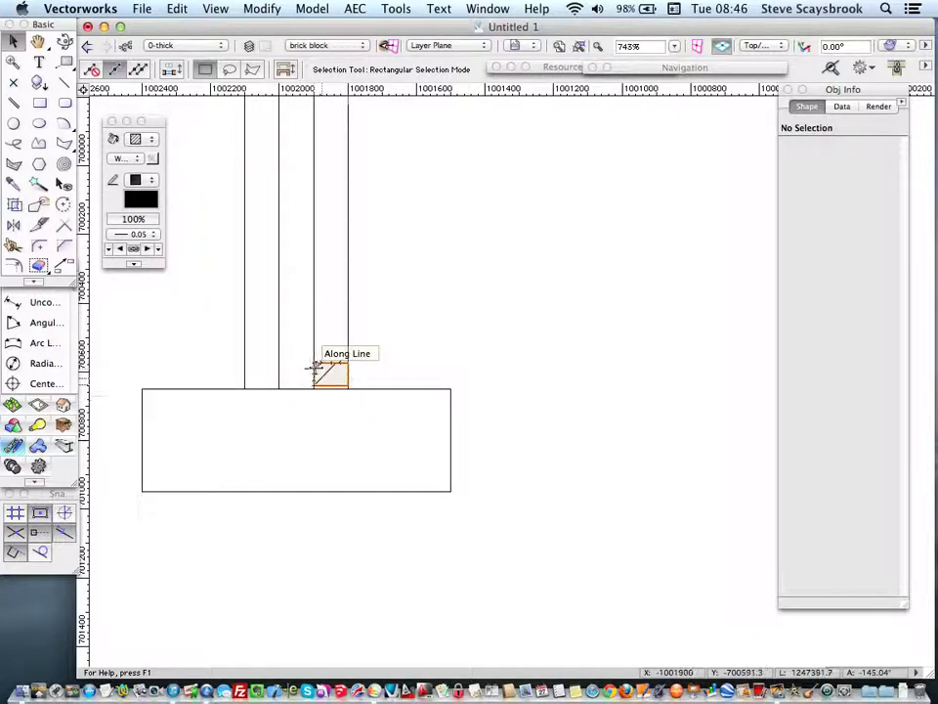
# Step: Draw a 100-long line across the base of the middle wall column
pyautogui.scroll(5, 314, 362)
pyautogui.moveTo(289, 322)
pyautogui.mouseDown(button='middle')
pyautogui.moveTo(287, 336)
pyautogui.moveTo(357, 347)
pyautogui.mouseUp(button='middle')
pyautogui.moveTo(294, 260); pyautogui.dragTo(372, 306, button='middle')
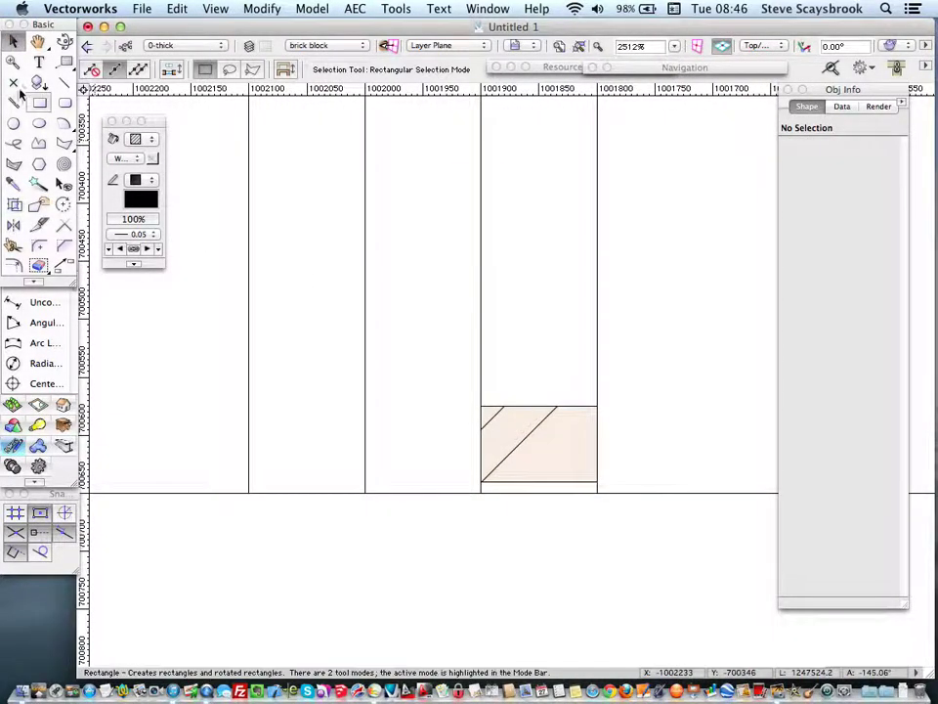
pyautogui.click(65, 82)
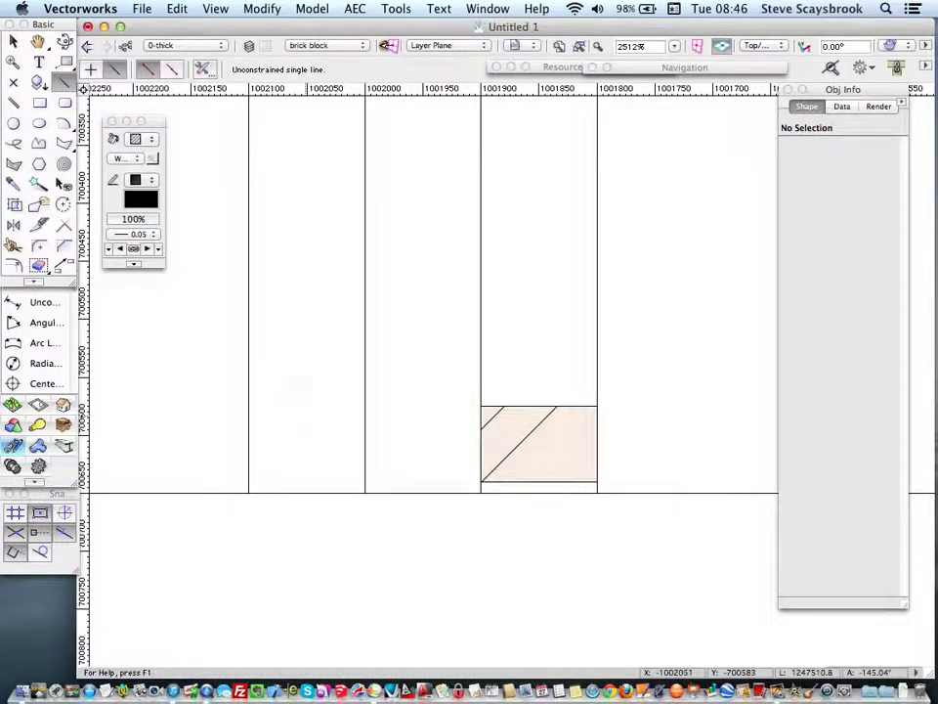
pyautogui.click(365, 492)
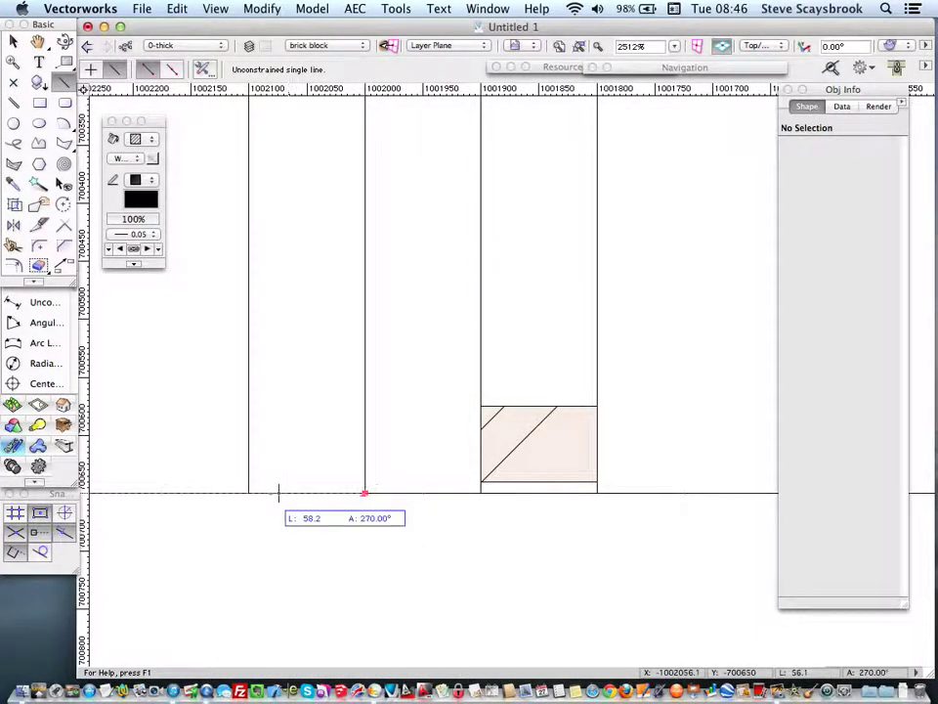
pyautogui.click(249, 492)
# Step: Offset the base line 10 up for the joint, then 215 higher for the block course
pyautogui.click(14, 265)
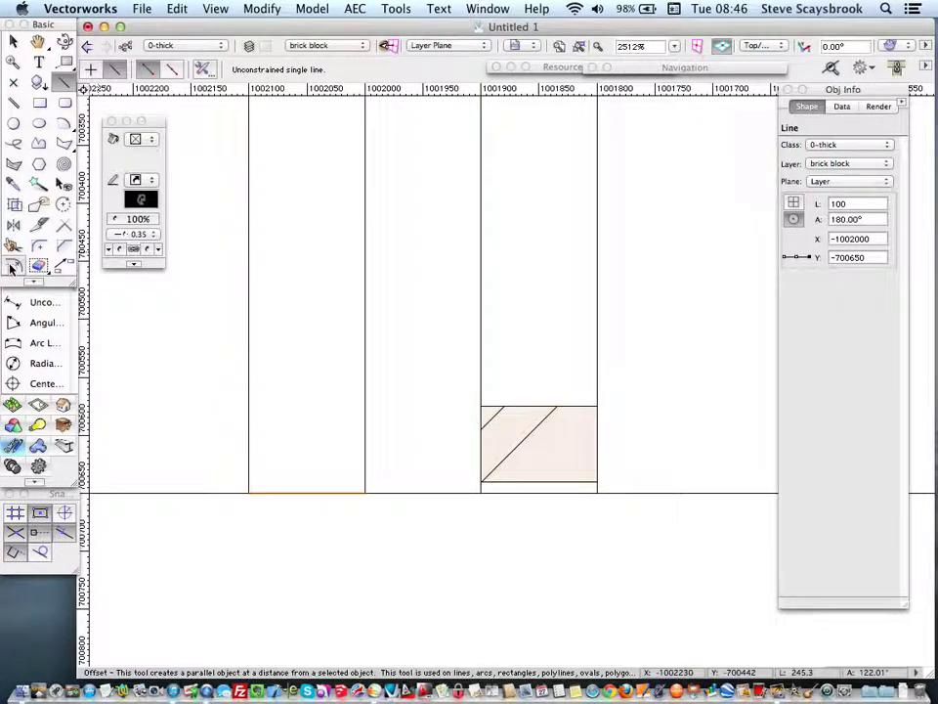
pyautogui.click(235, 70)
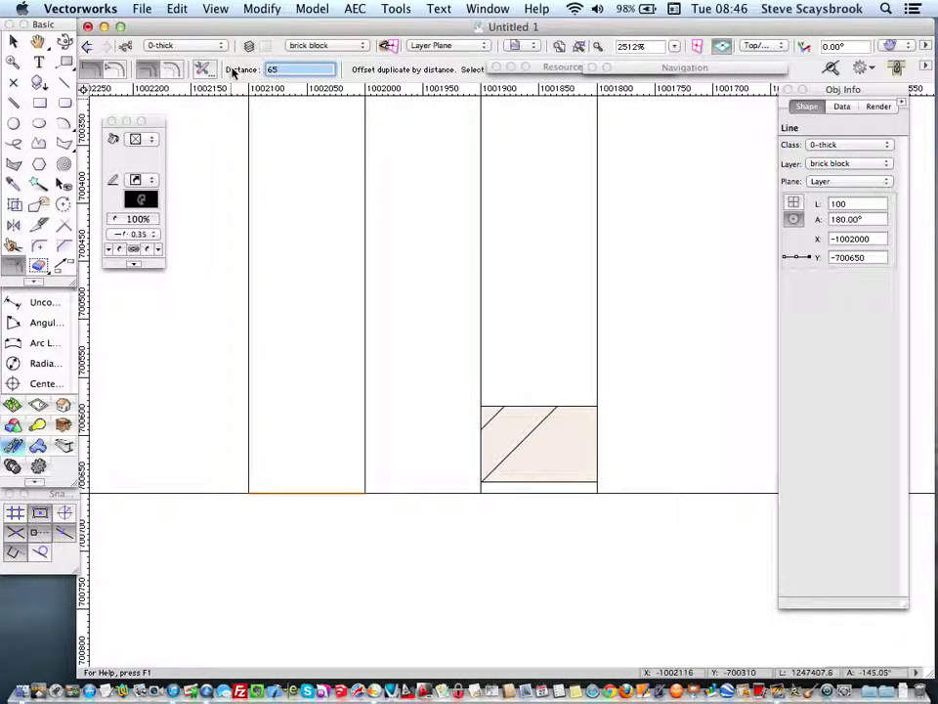
pyautogui.click(278, 310)
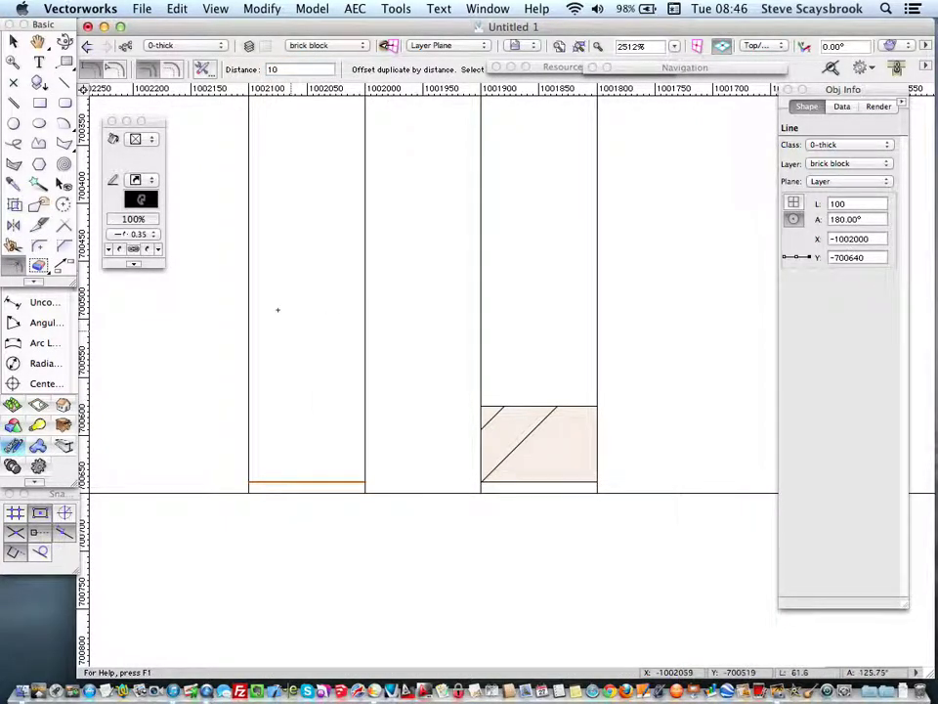
pyautogui.click(238, 72)
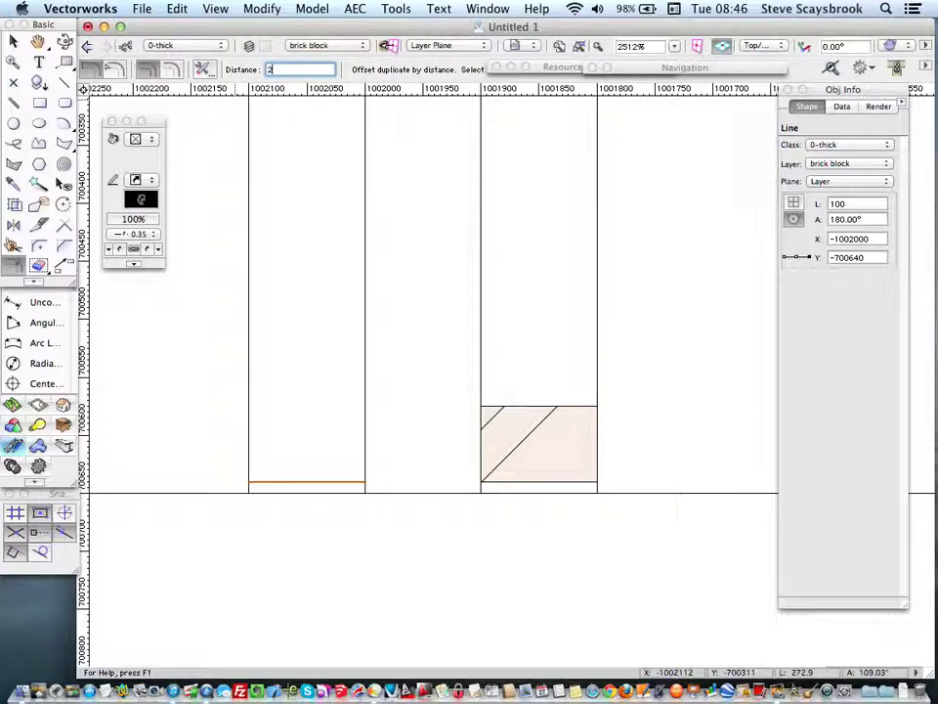
pyautogui.write('215')
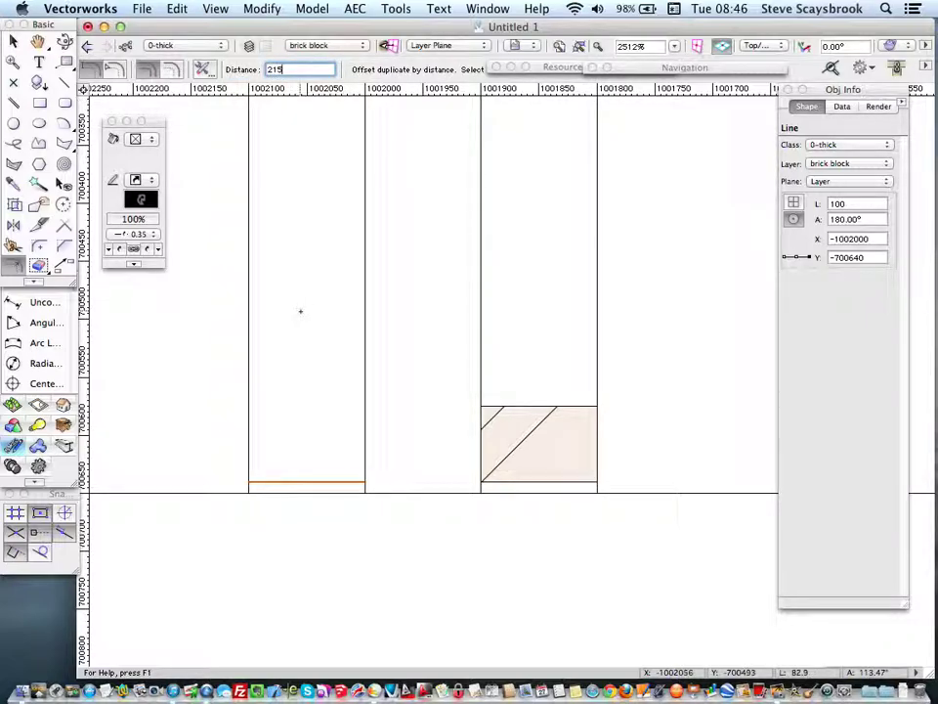
pyautogui.click(300, 310)
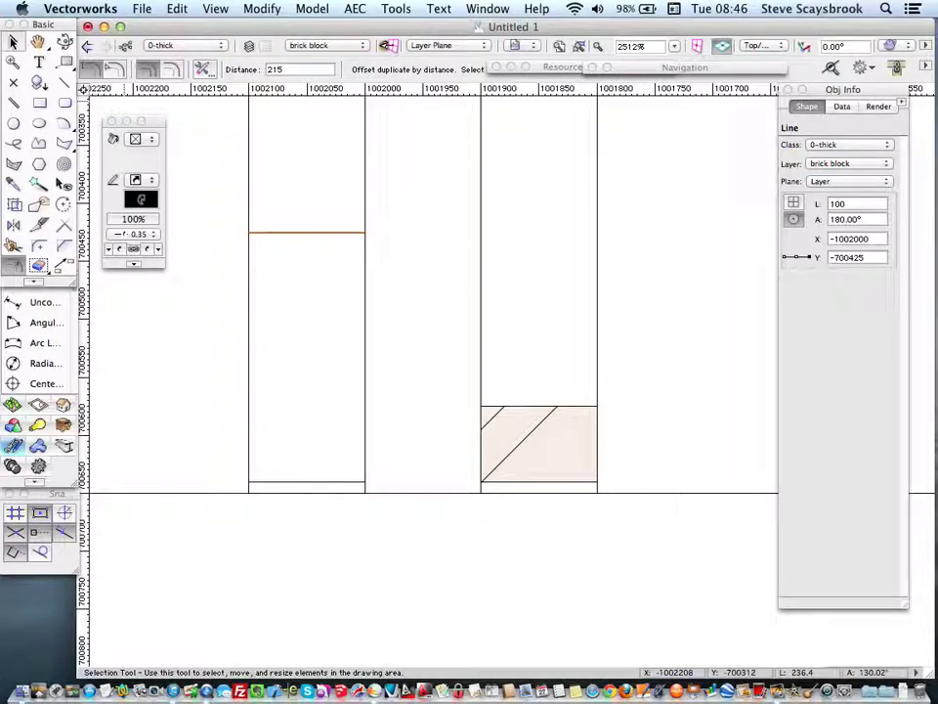
pyautogui.click(14, 41)
pyautogui.click(207, 270)
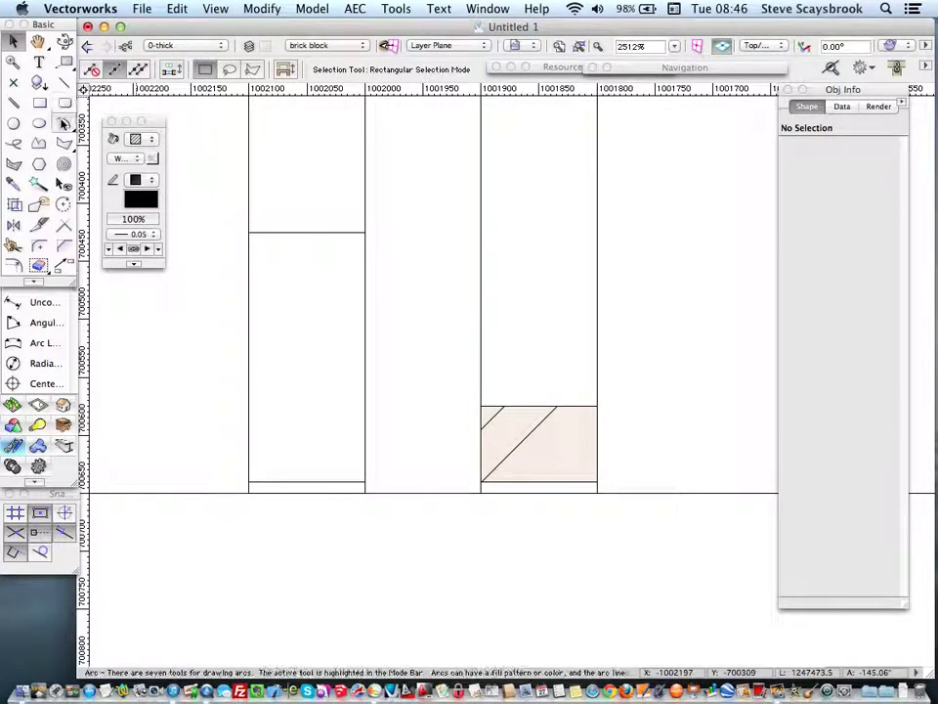
pyautogui.click(64, 144)
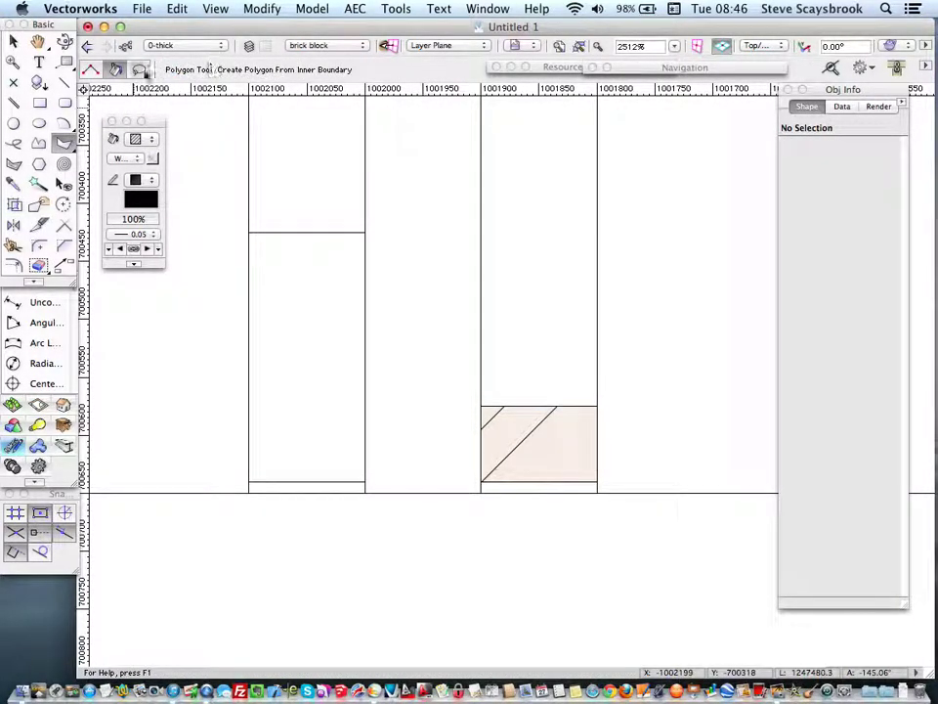
# Step: Create an inner-boundary polygon in the block course area and give it the Wall-Concrete hatch fill
pyautogui.click(115, 70)
pyautogui.click(302, 277)
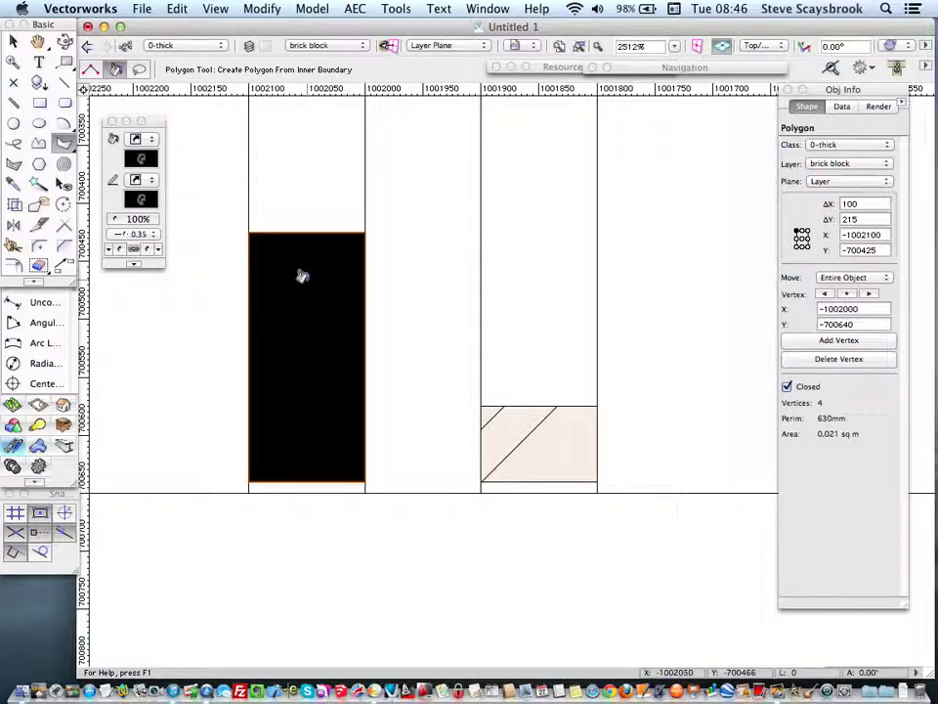
pyautogui.click(152, 143)
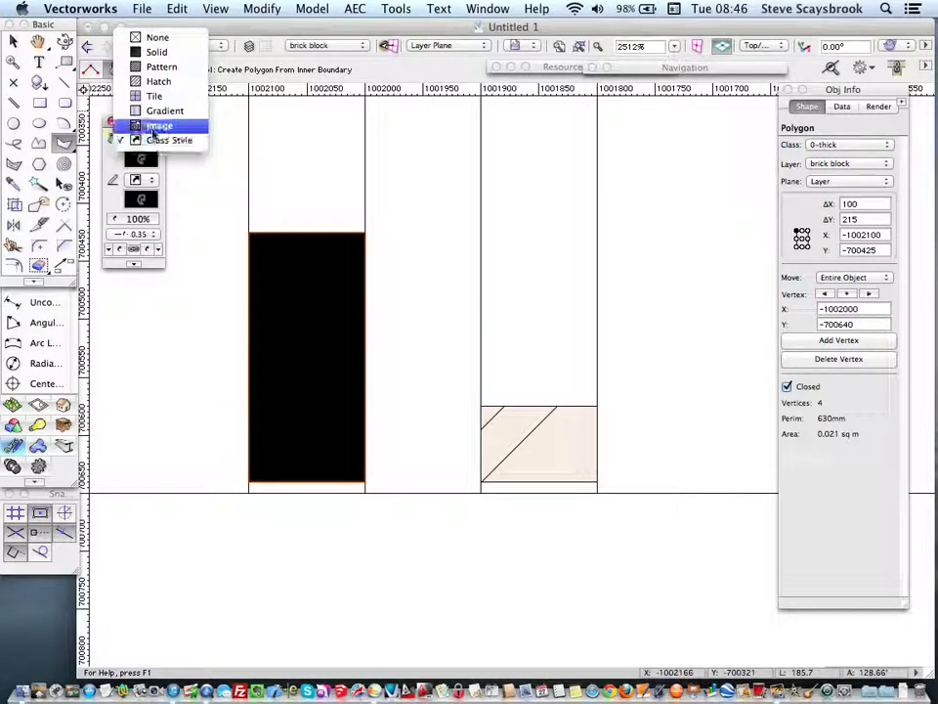
pyautogui.click(156, 82)
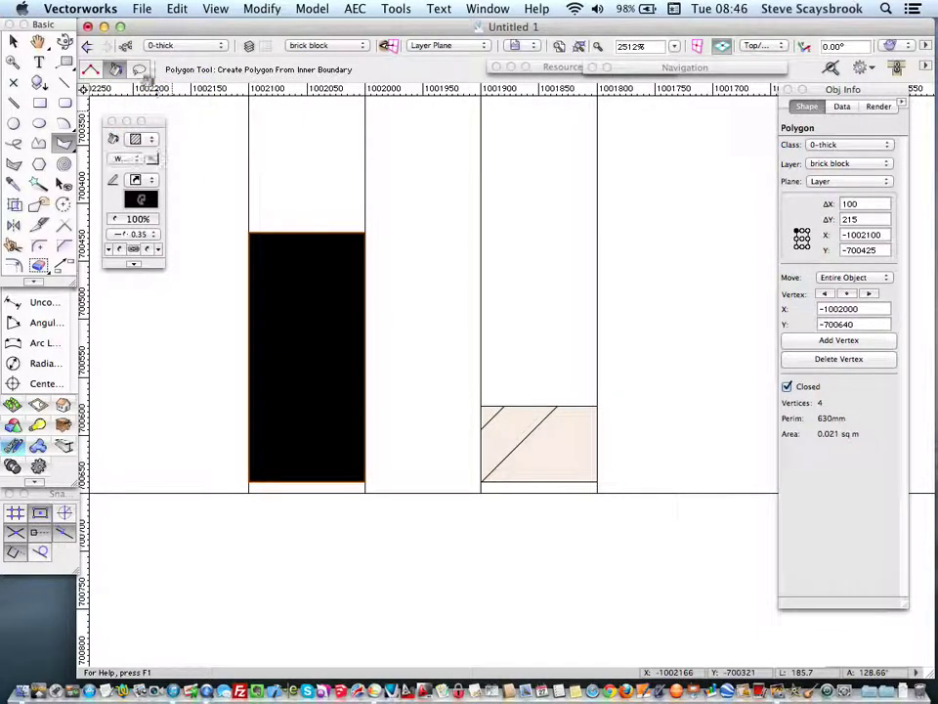
pyautogui.click(152, 158)
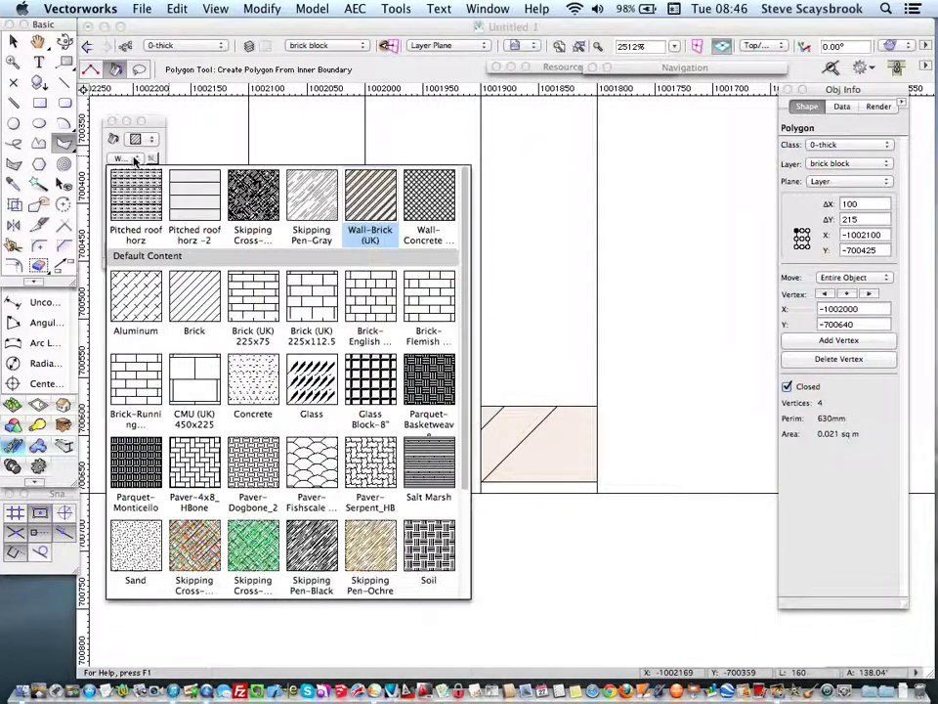
pyautogui.click(430, 208)
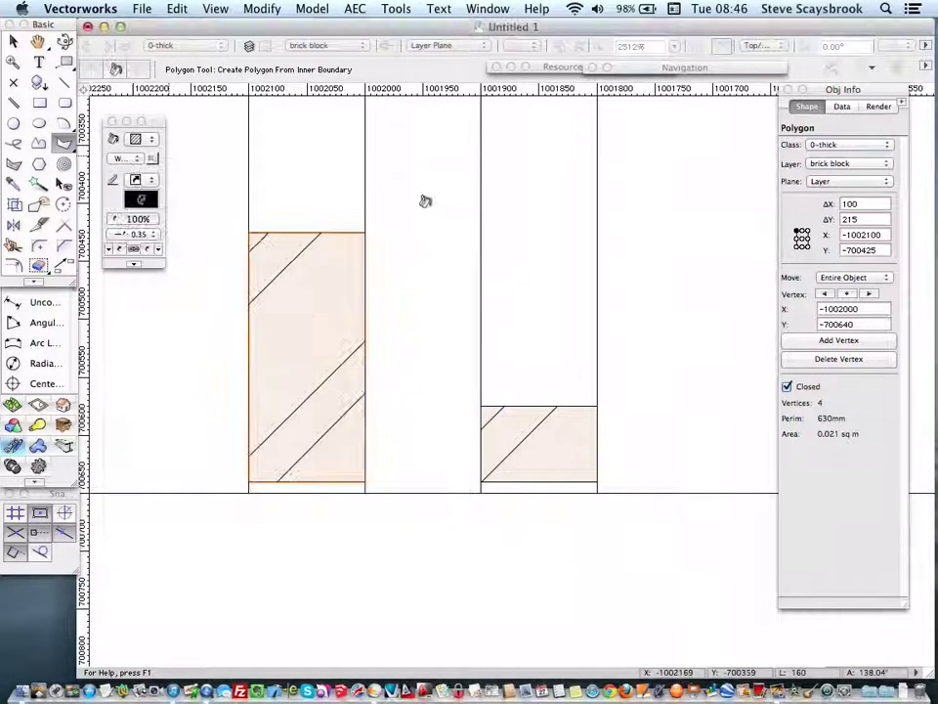
# Step: Return to the Selection tool, check the right-column brick, and recentre the walls and foundation
pyautogui.click(14, 43)
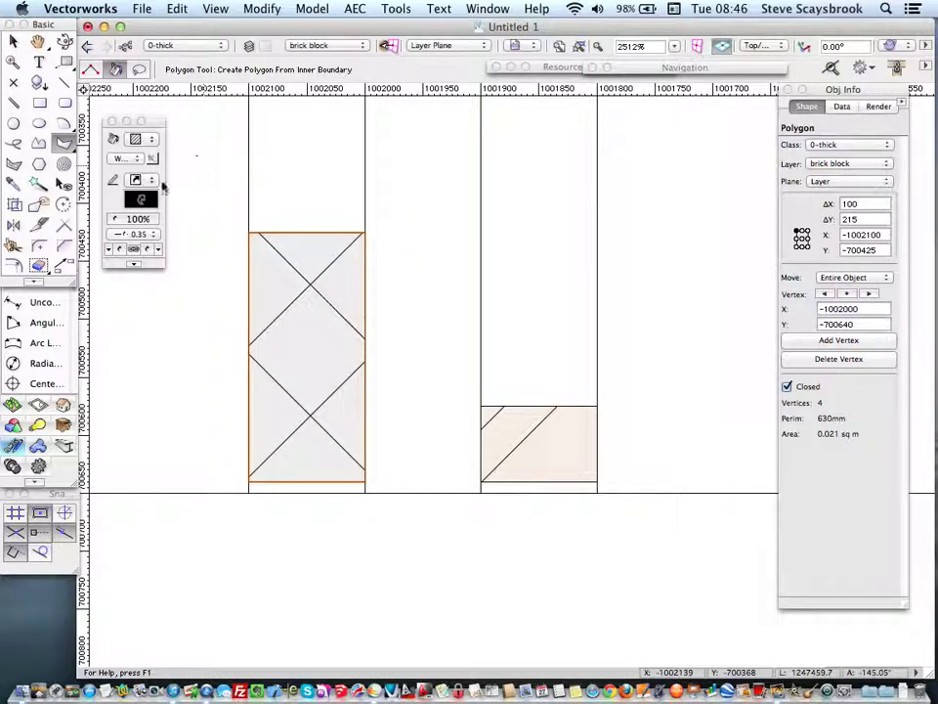
pyautogui.press('x')
pyautogui.click(500, 431)
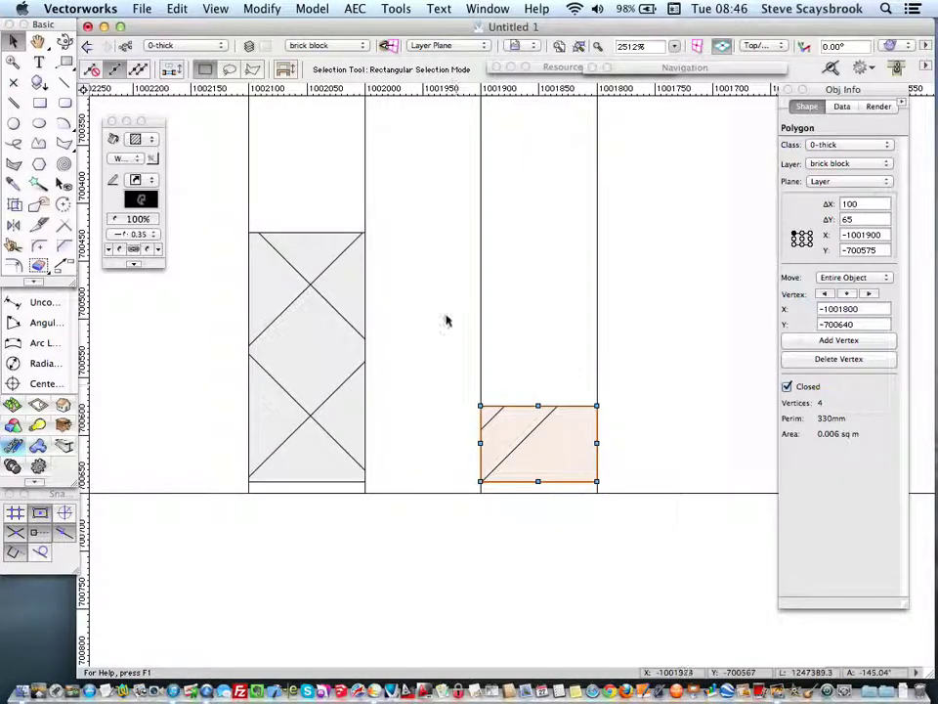
pyautogui.click(405, 329)
pyautogui.scroll(-2, 405, 330)
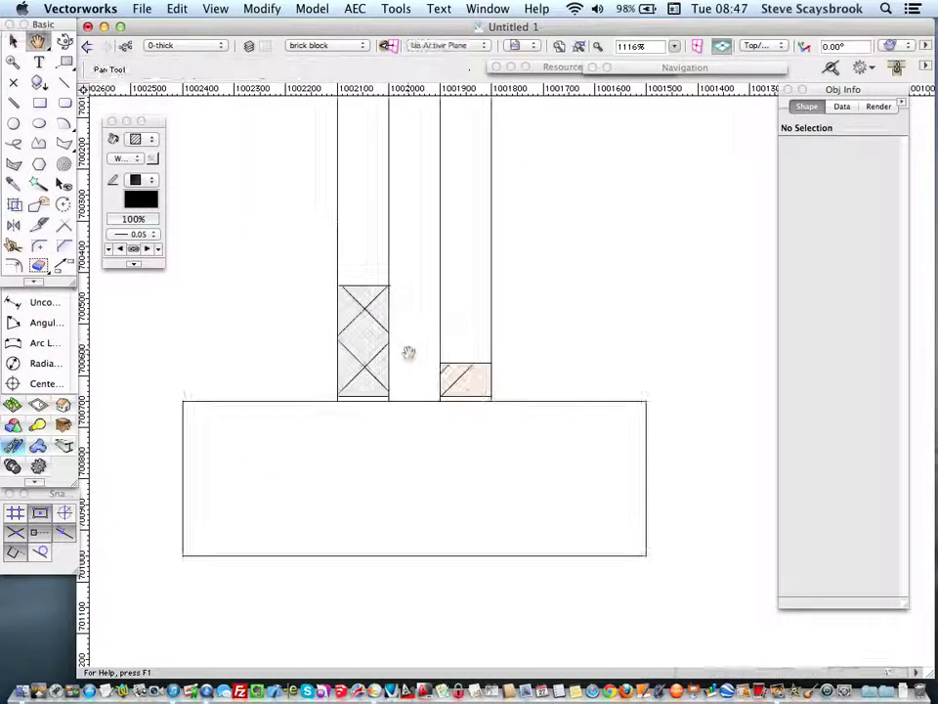
pyautogui.moveTo(409, 352); pyautogui.dragTo(369, 346)
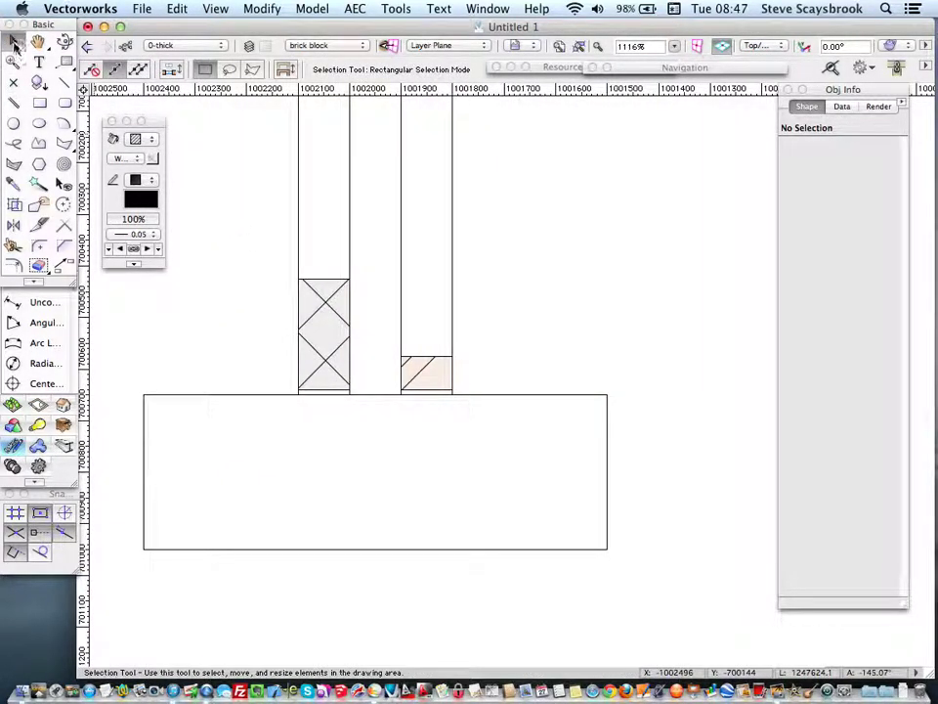
# Step: Select all four brick parts and create a symbol named 'Brick template'
pyautogui.scroll(3, 491, 345)
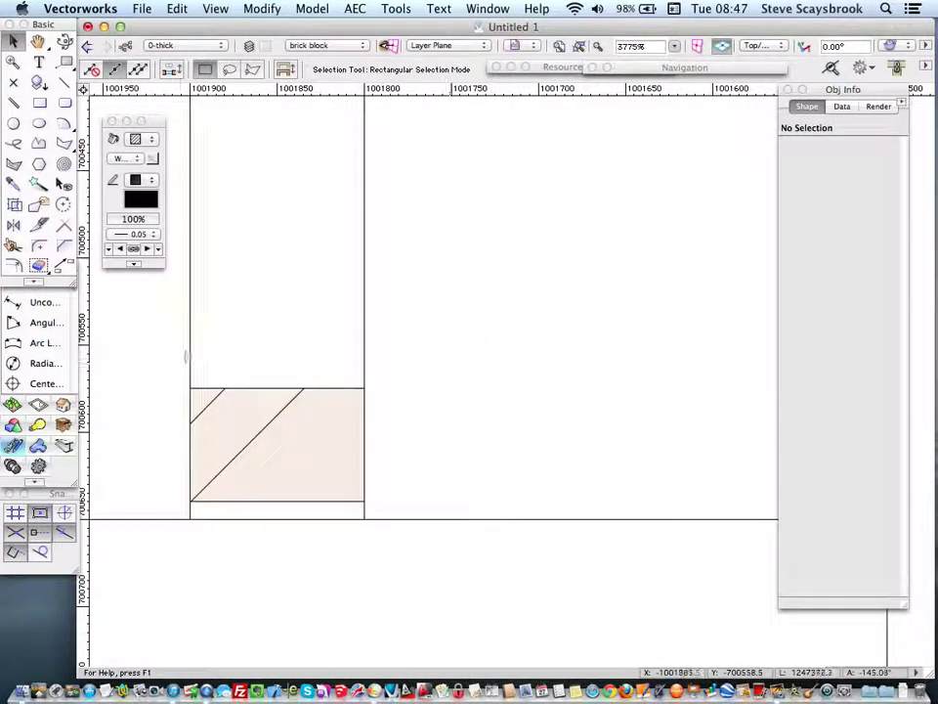
pyautogui.moveTo(141, 333)
pyautogui.mouseDown()
pyautogui.moveTo(266, 356)
pyautogui.moveTo(419, 570)
pyautogui.moveTo(413, 561)
pyautogui.mouseUp()
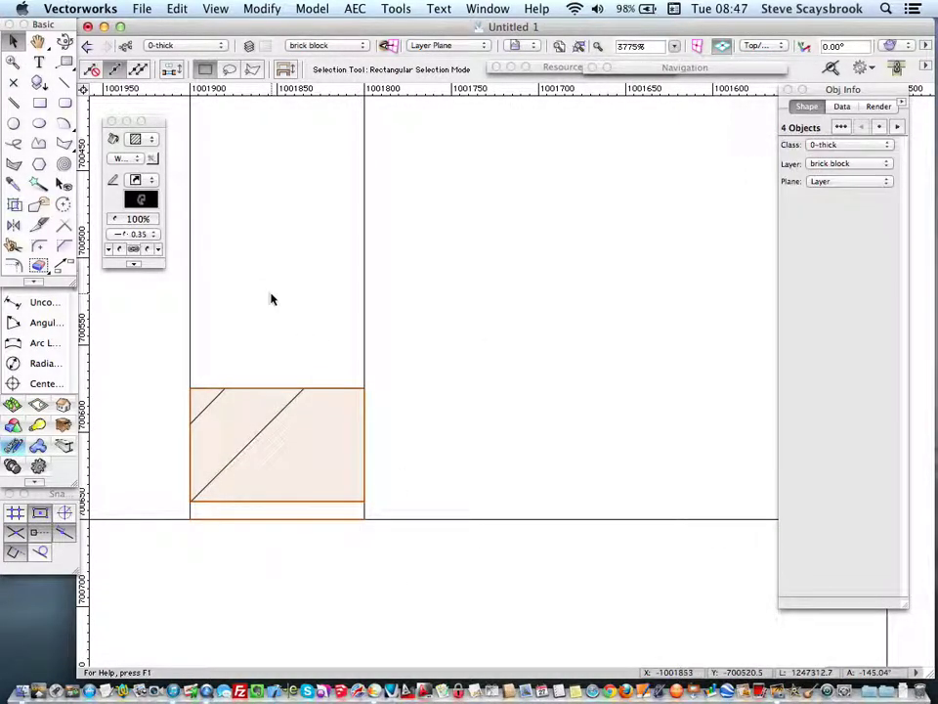
pyautogui.click(246, 7)
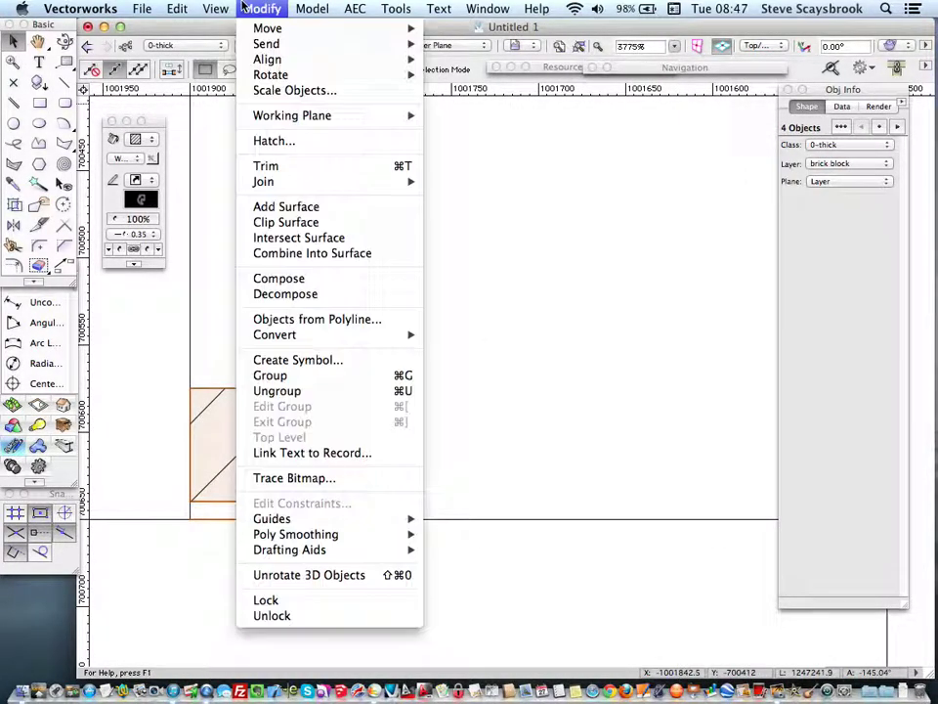
pyautogui.click(325, 359)
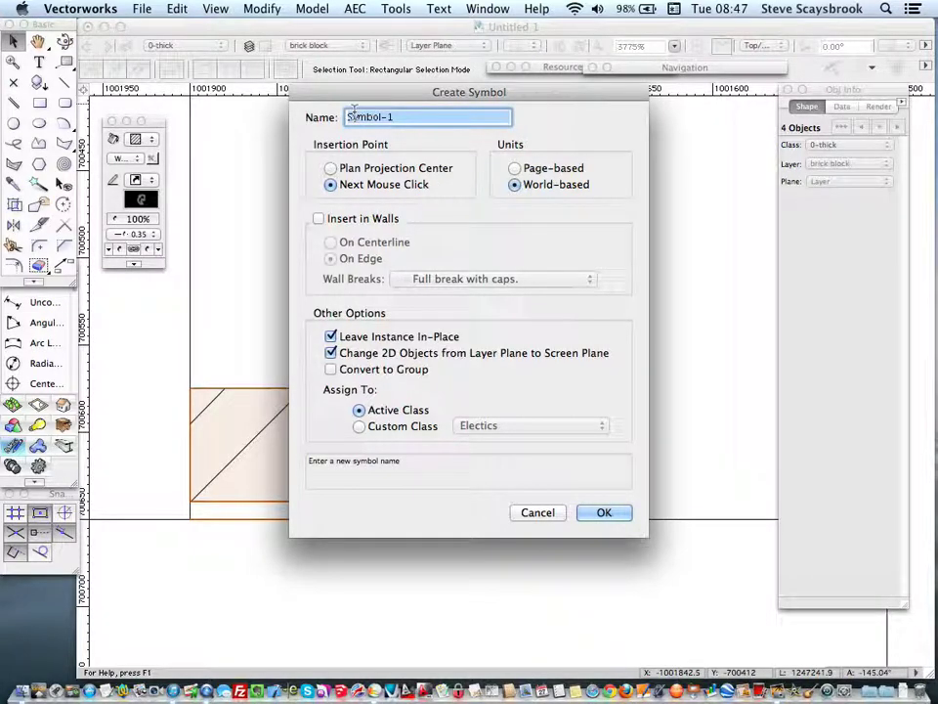
pyautogui.write('Bri')
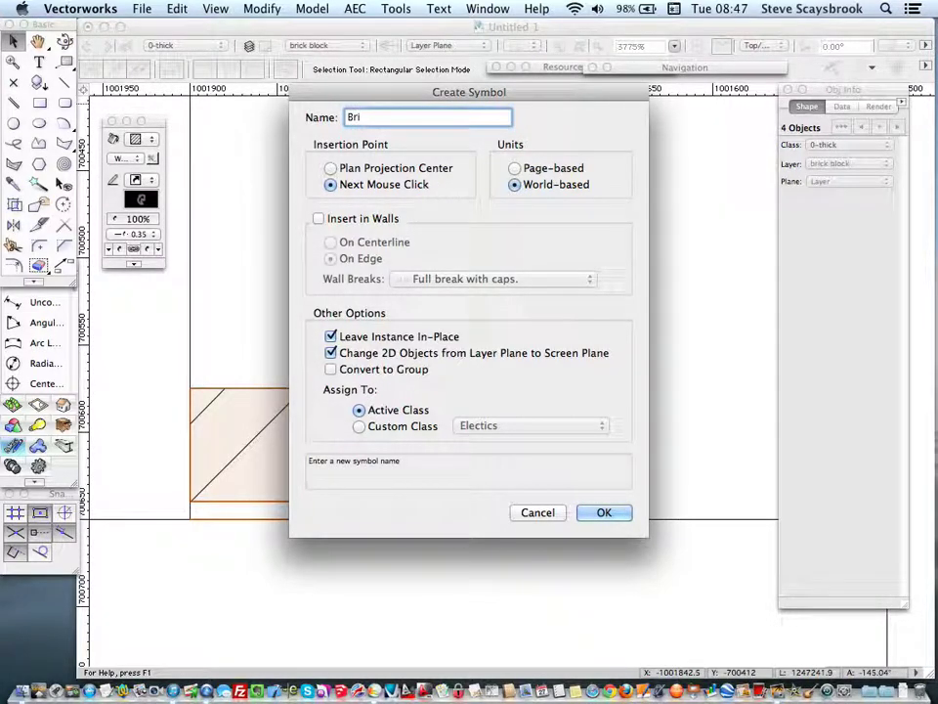
pyautogui.write('ck template')
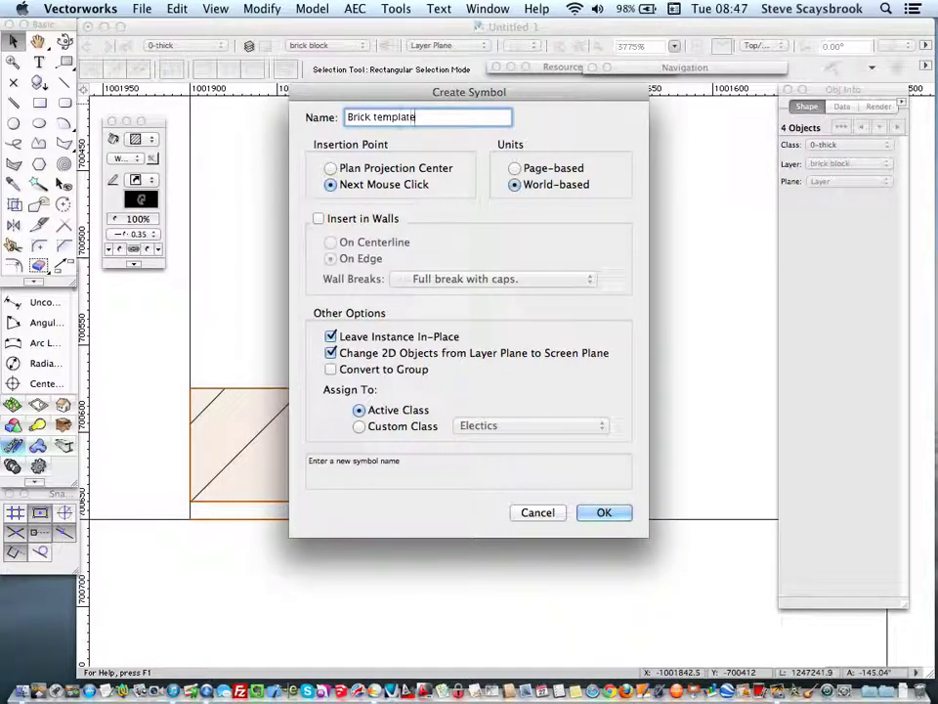
pyautogui.click(598, 513)
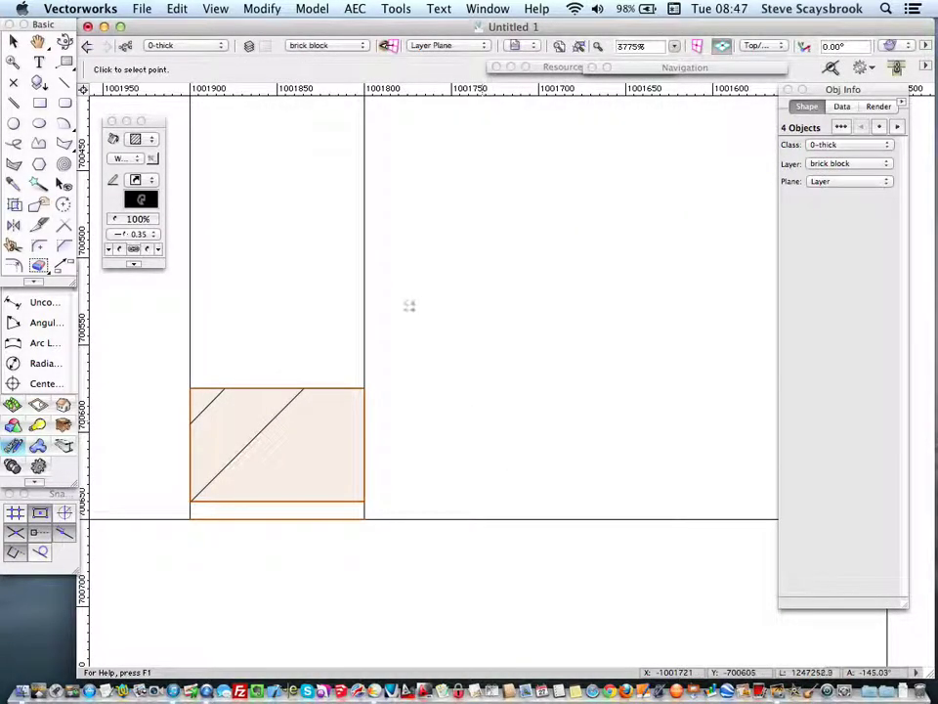
# Step: Set the symbol's insertion point at the brick's bottom-right corner, file it in Brickwork, and reselect it
pyautogui.click(364, 520)
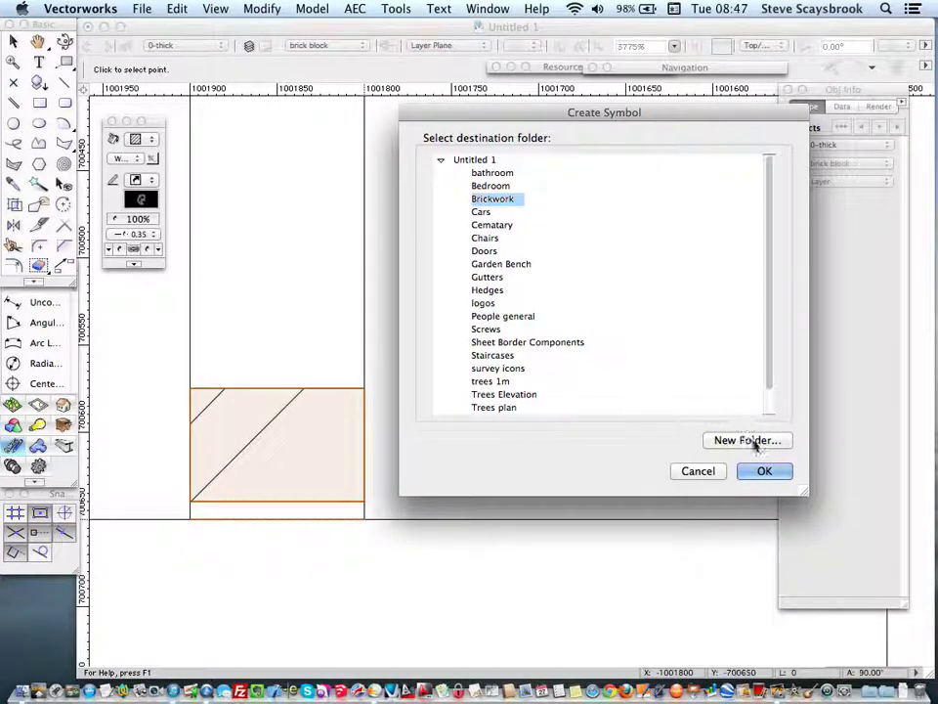
pyautogui.click(764, 471)
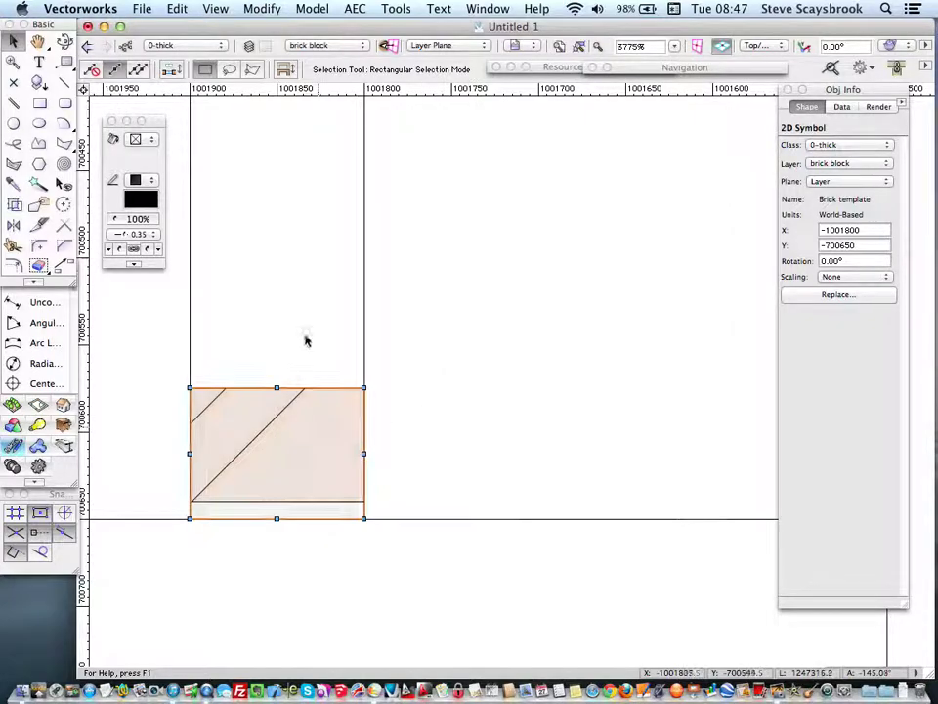
pyautogui.scroll(-4, 293, 304)
pyautogui.moveTo(293, 304); pyautogui.dragTo(463, 473, button='middle')
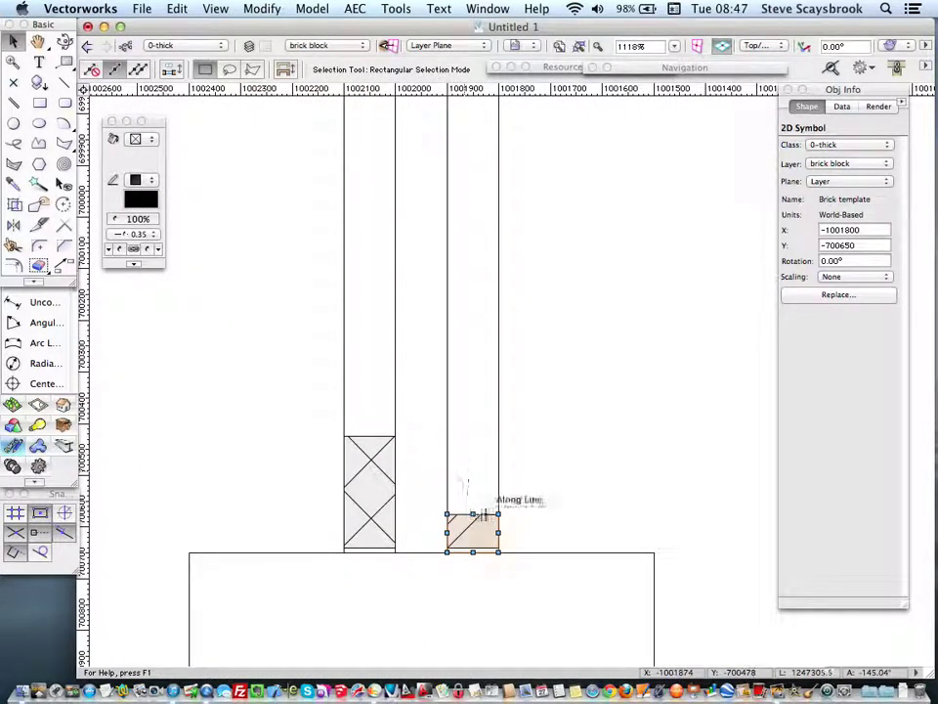
pyautogui.click(419, 449)
# Step: Duplicate the brick symbol as a linear array of 80 copies at 75 mm Y offset
pyautogui.click(470, 528)
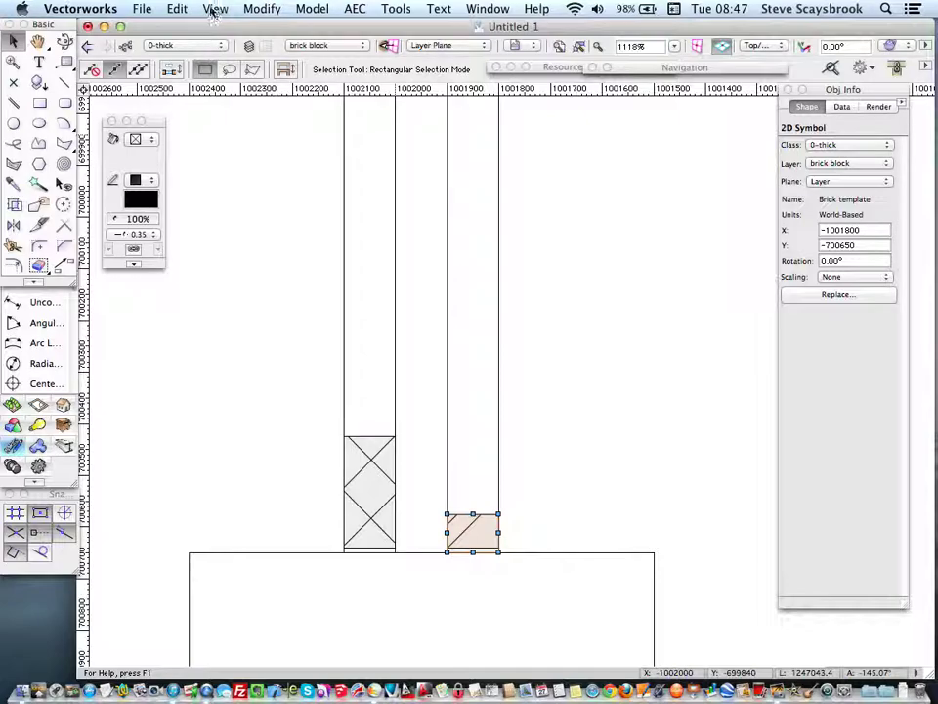
pyautogui.click(176, 9)
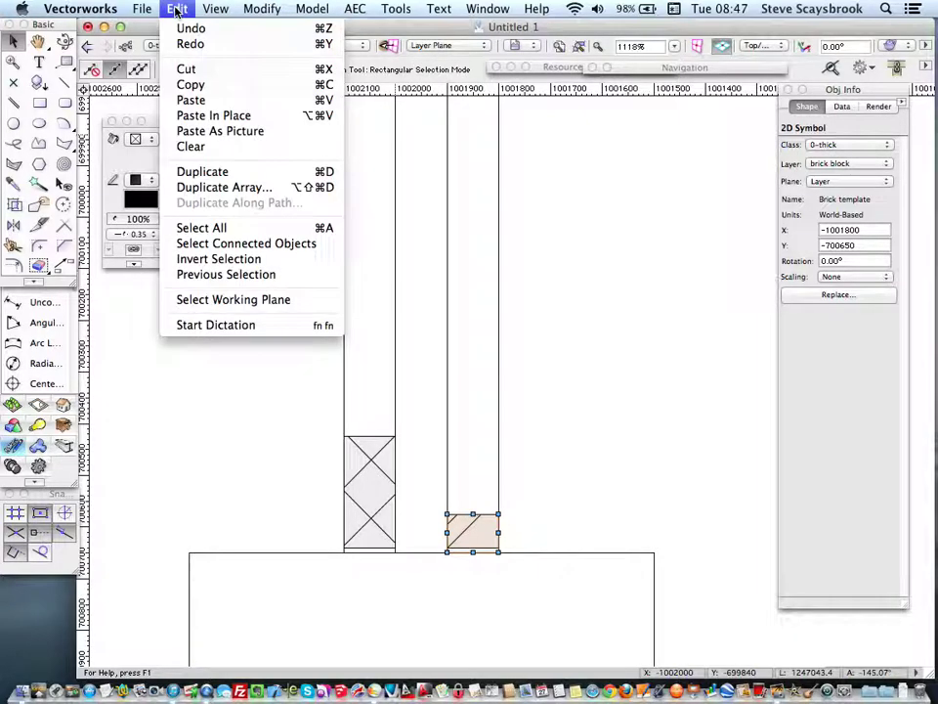
pyautogui.click(215, 186)
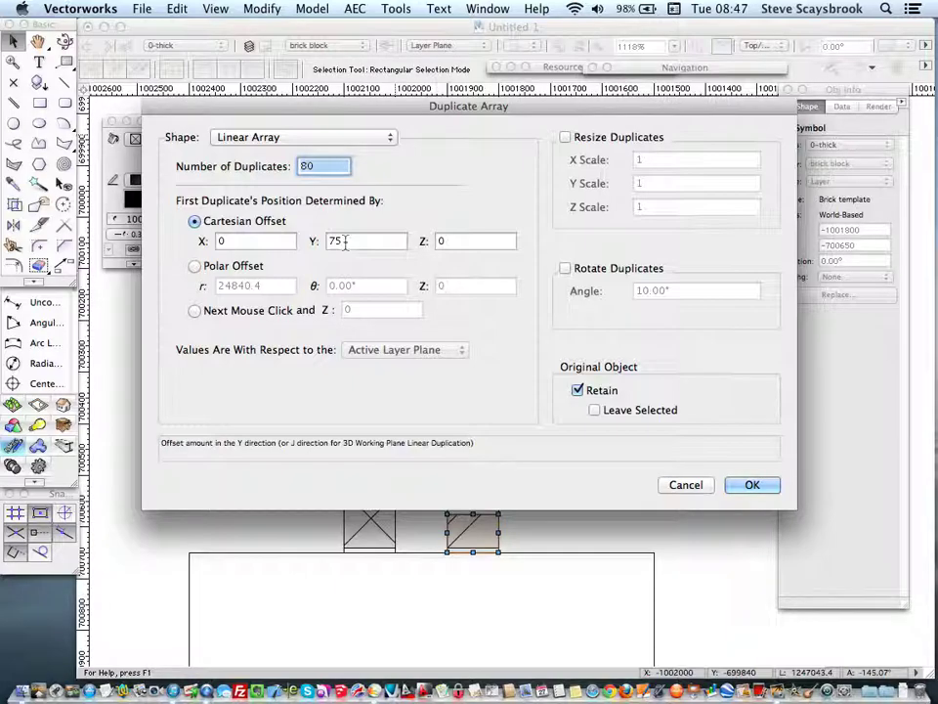
pyautogui.click(745, 486)
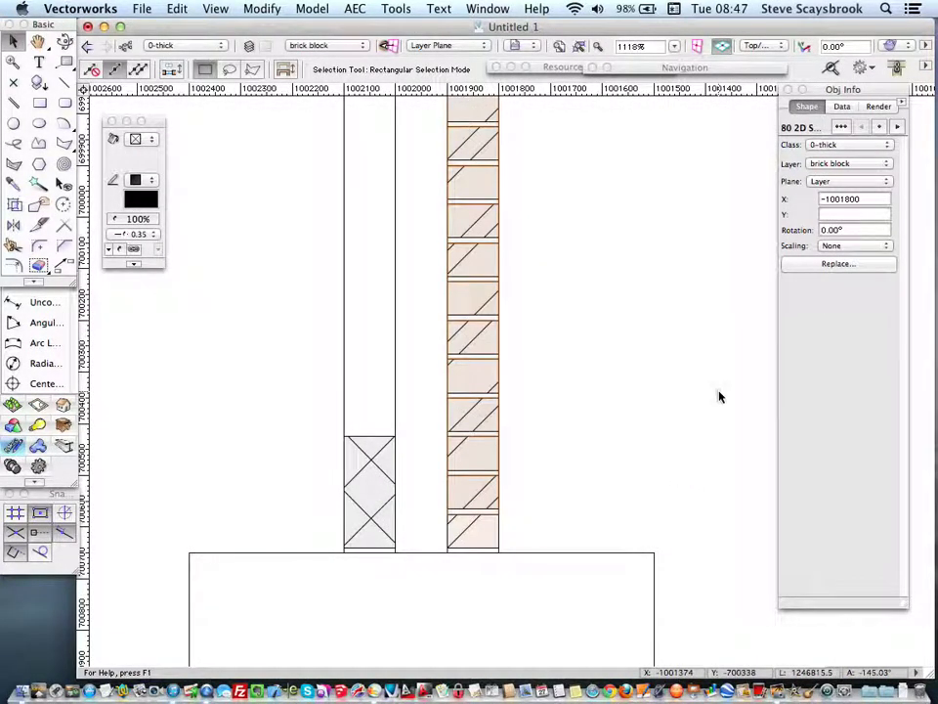
pyautogui.scroll(-5, 719, 396)
pyautogui.scroll(3, 590, 306)
pyautogui.scroll(-4, 540, 308)
pyautogui.scroll(2, 444, 306)
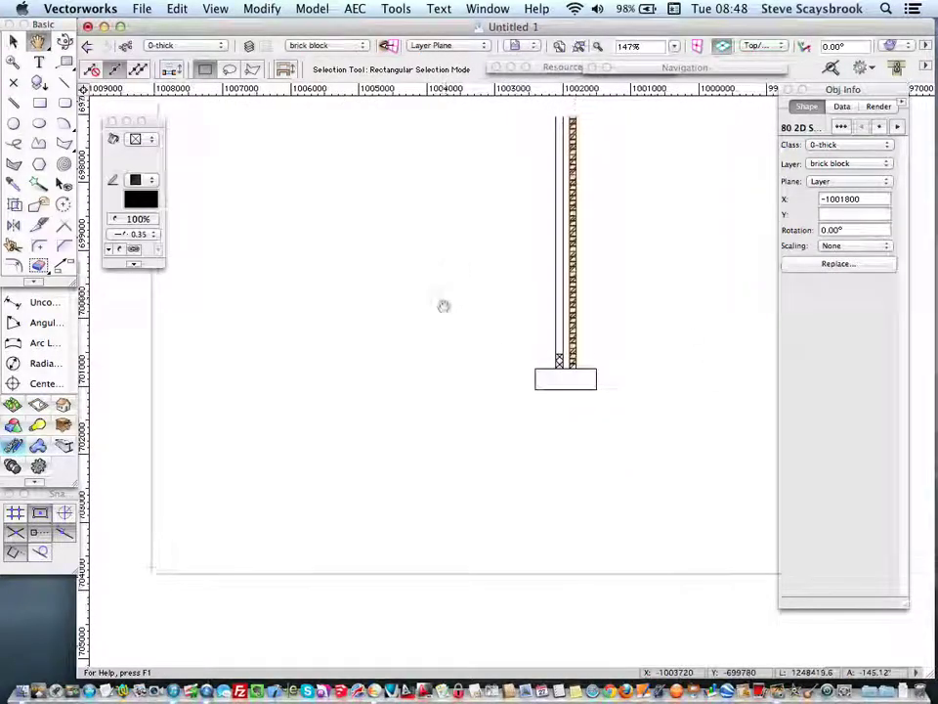
pyautogui.moveTo(443, 306); pyautogui.dragTo(389, 590, button='middle')
pyautogui.scroll(2, 409, 480)
pyautogui.scroll(4, 389, 586)
pyautogui.moveTo(497, 470); pyautogui.dragTo(291, 394, button='middle')
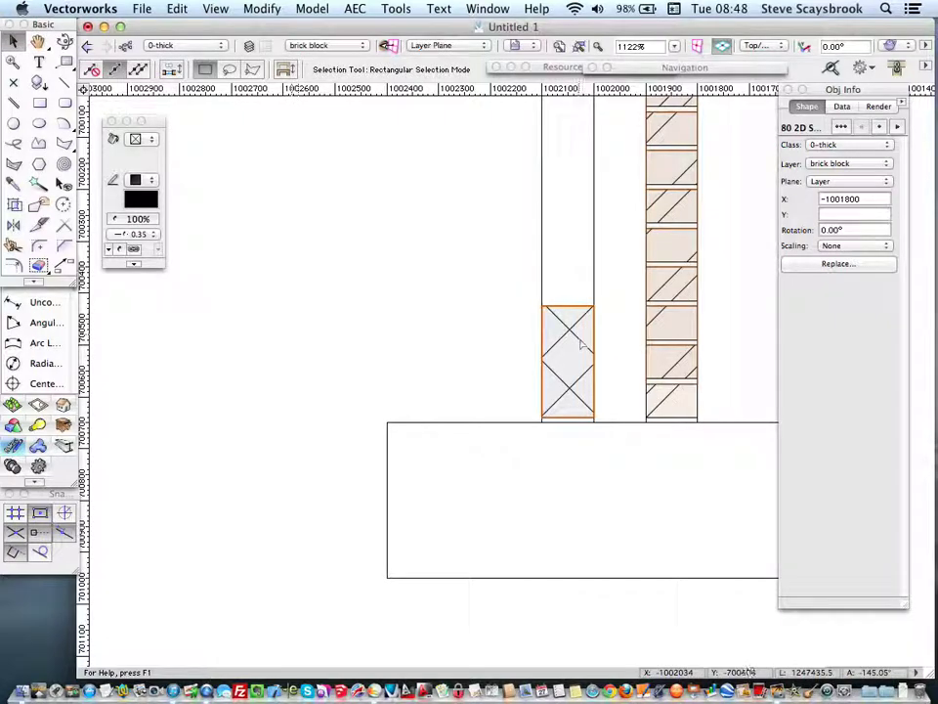
# Step: Marquee-select the hatched block and create symbol 'Brocl template' at its endpoint, filed in Brickwork
pyautogui.click(567, 364)
pyautogui.click(479, 284)
pyautogui.moveTo(479, 285); pyautogui.dragTo(614, 457)
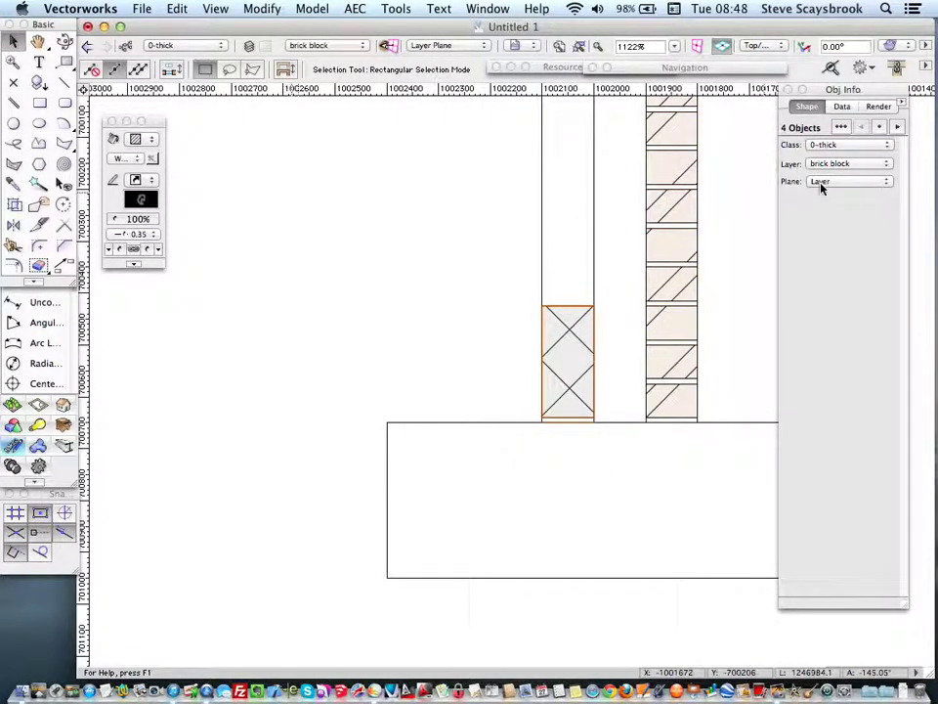
pyautogui.click(261, 9)
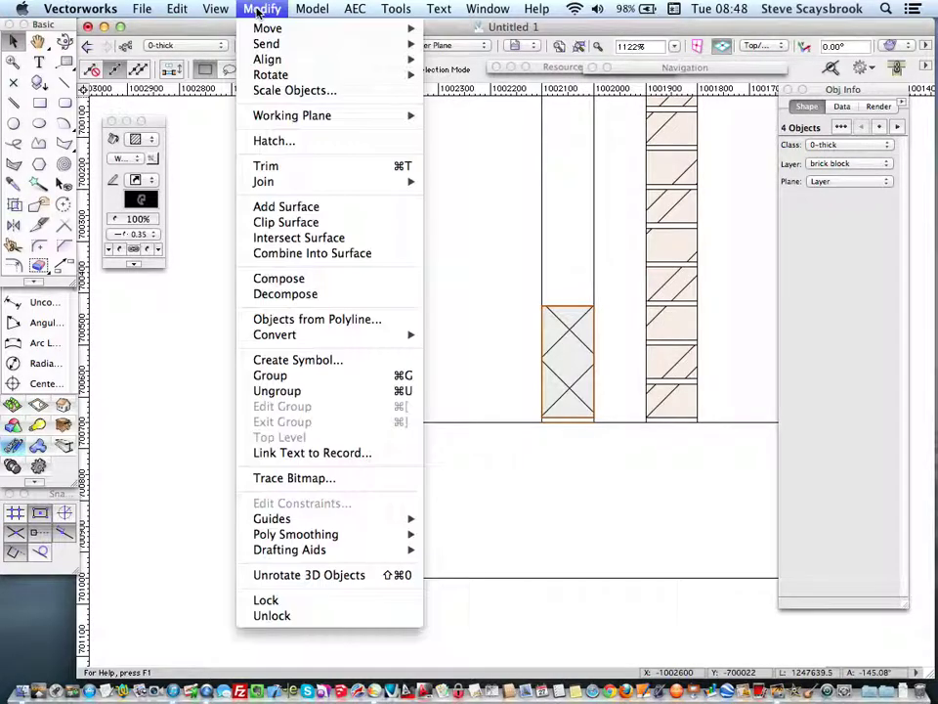
pyautogui.click(299, 361)
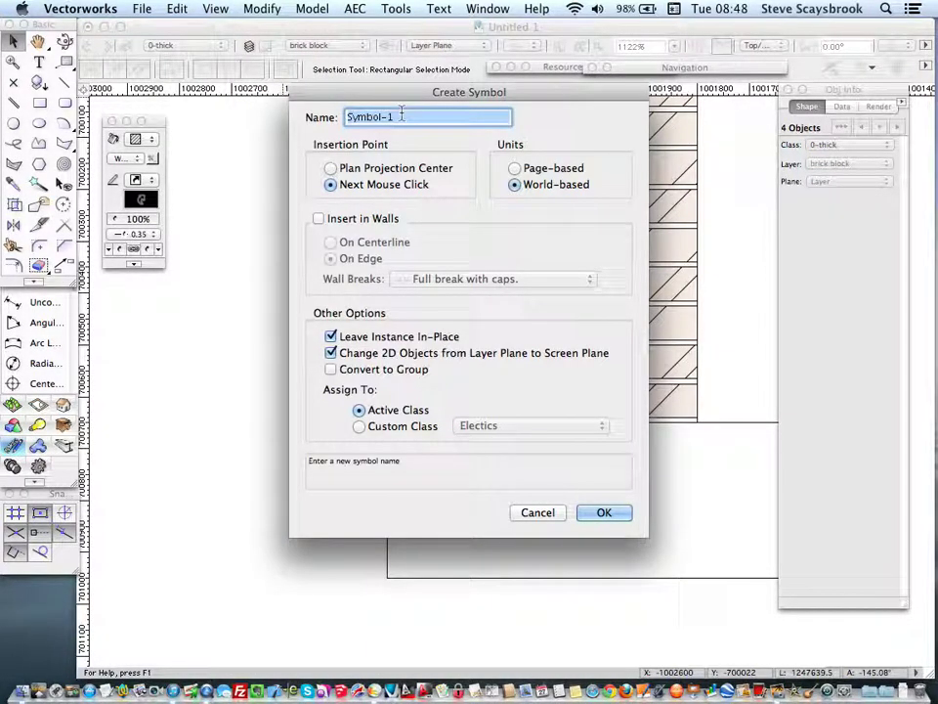
pyautogui.write('Brocl template')
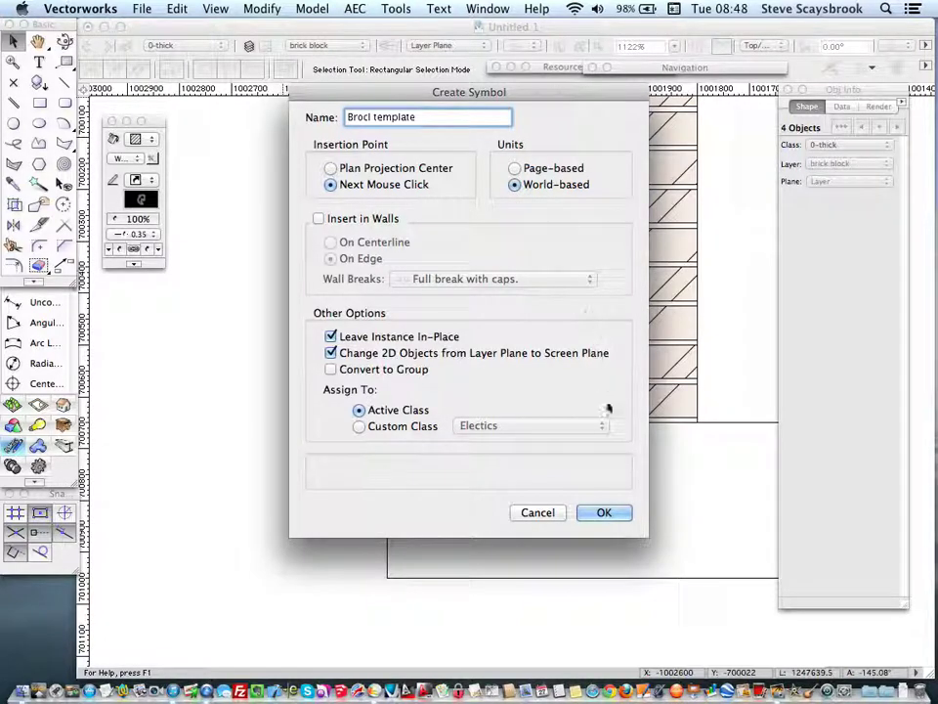
pyautogui.click(601, 517)
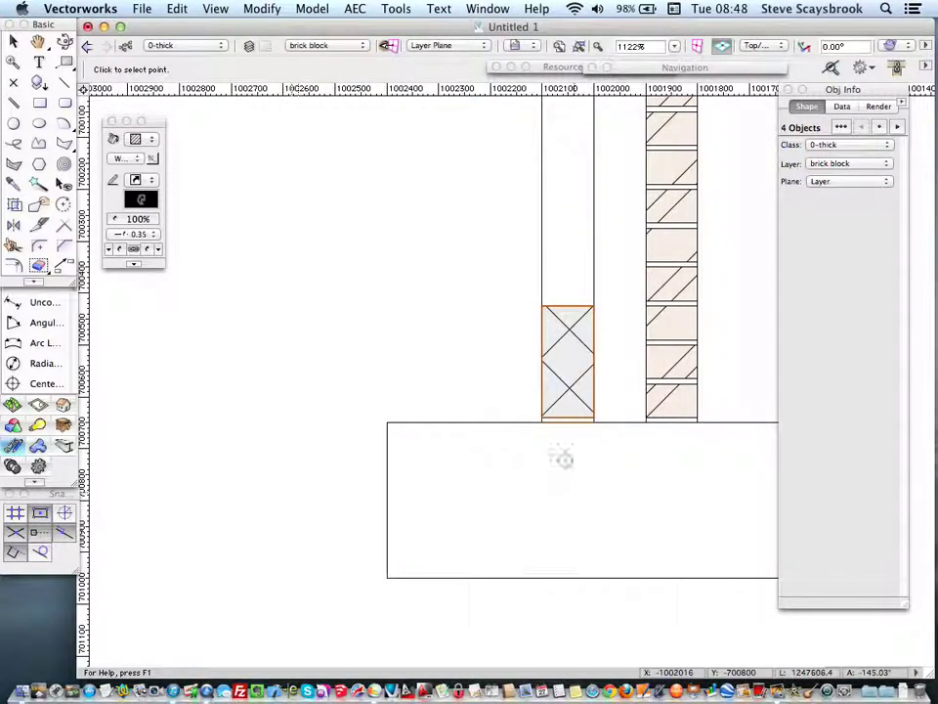
pyautogui.scroll(3, 587, 427)
pyautogui.click(608, 416)
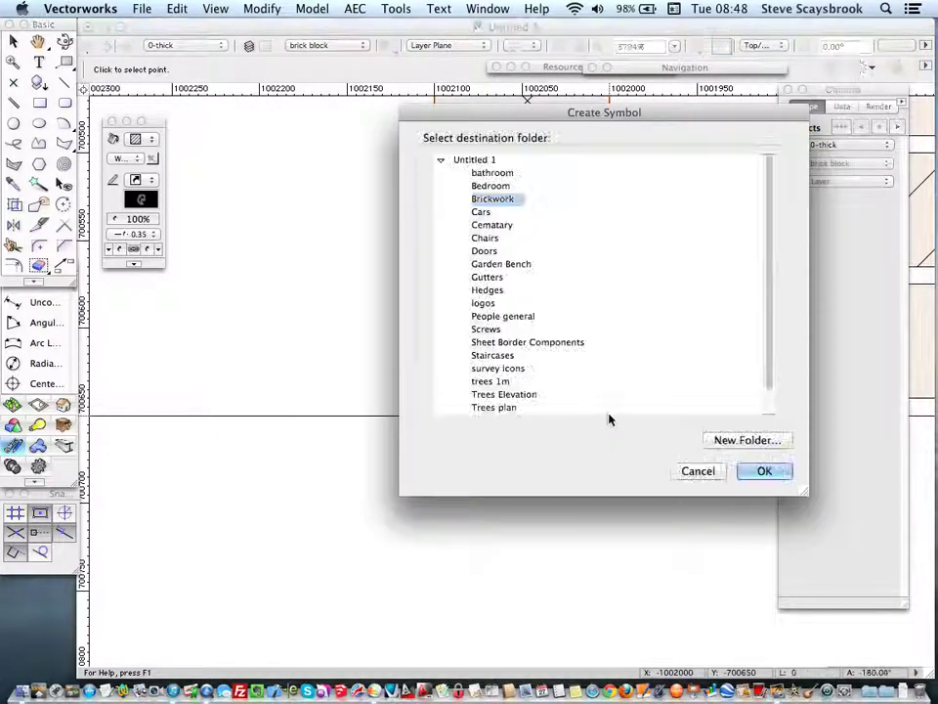
pyautogui.click(746, 478)
# Step: Duplicate the block symbol as a linear array of 40 copies with 225 mm Y spacing
pyautogui.scroll(-4, 356, 222)
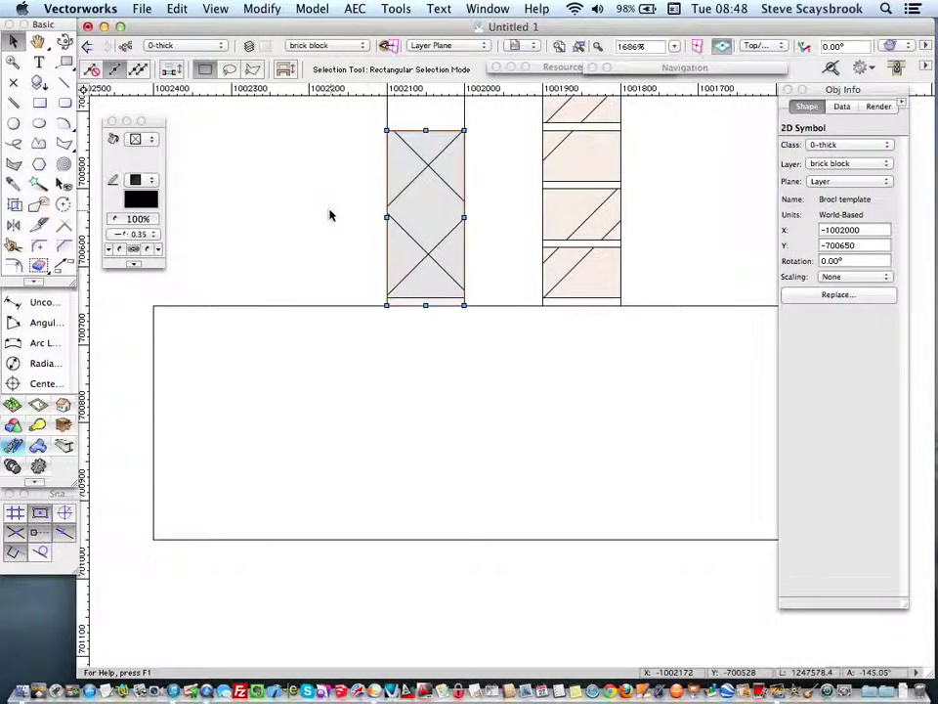
pyautogui.click(182, 8)
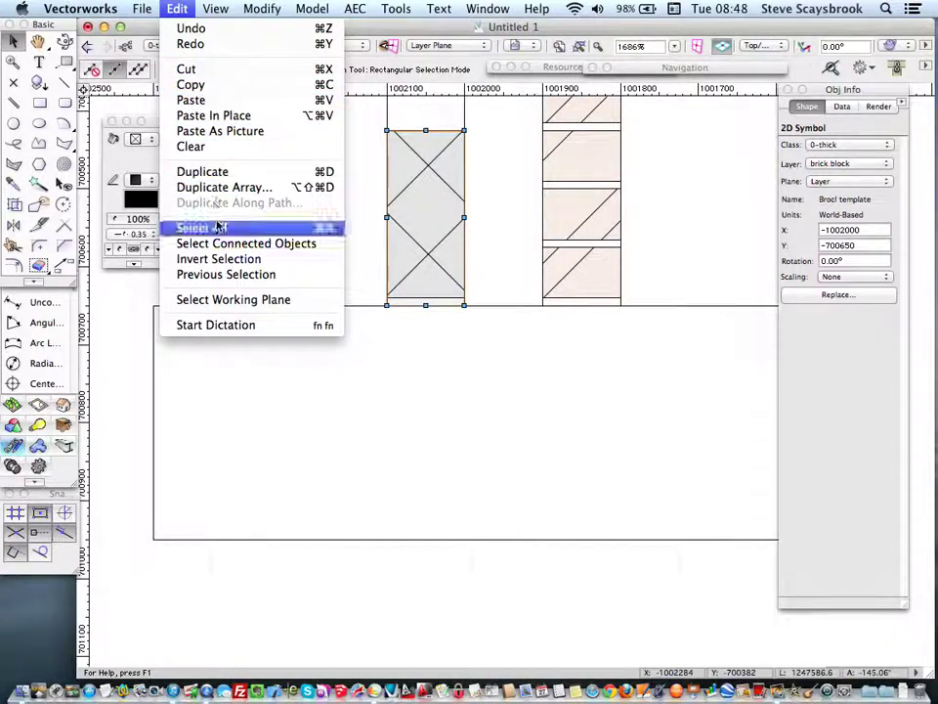
pyautogui.click(202, 188)
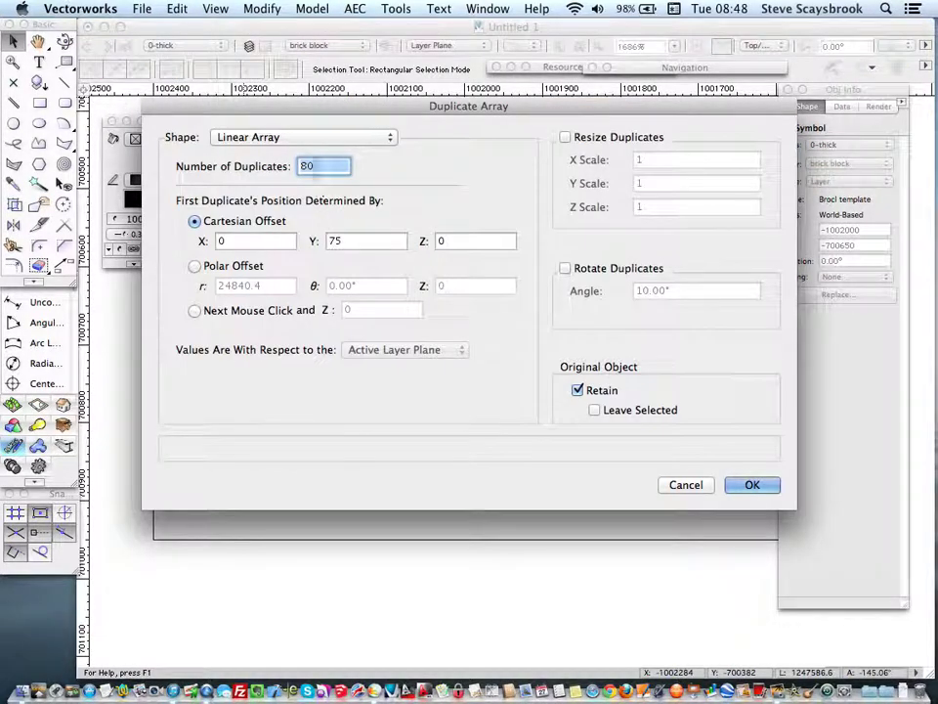
pyautogui.write('4')
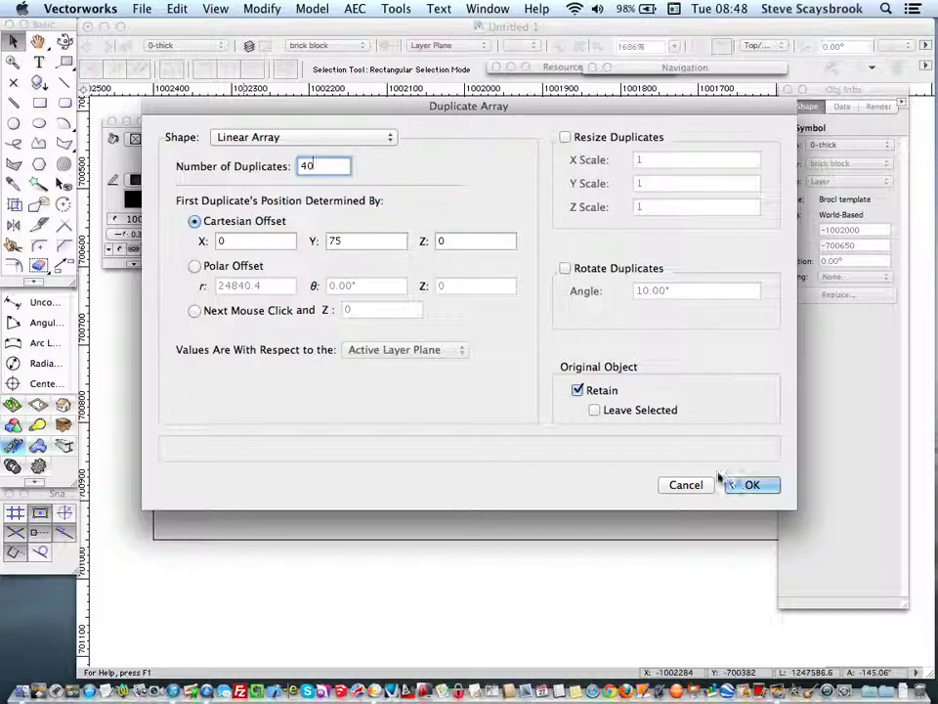
pyautogui.click(350, 241)
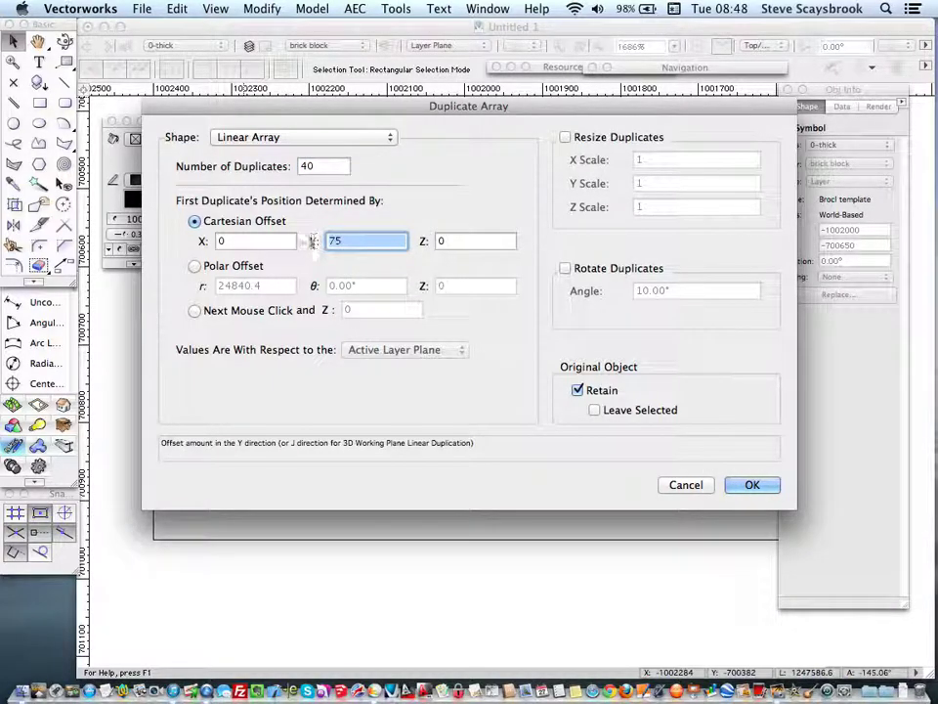
pyautogui.write('22')
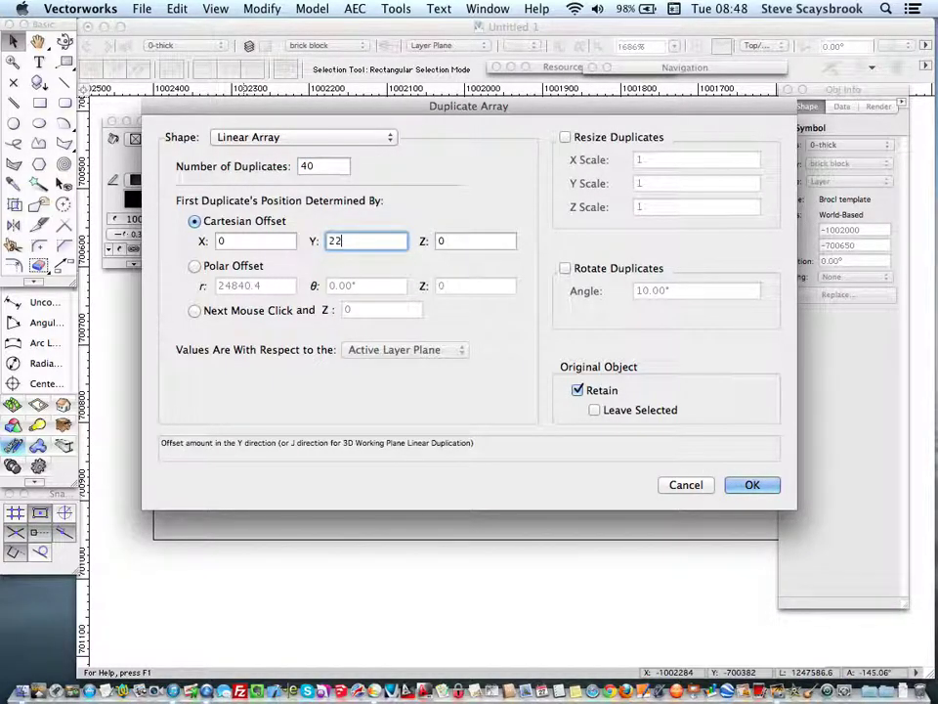
pyautogui.click(749, 485)
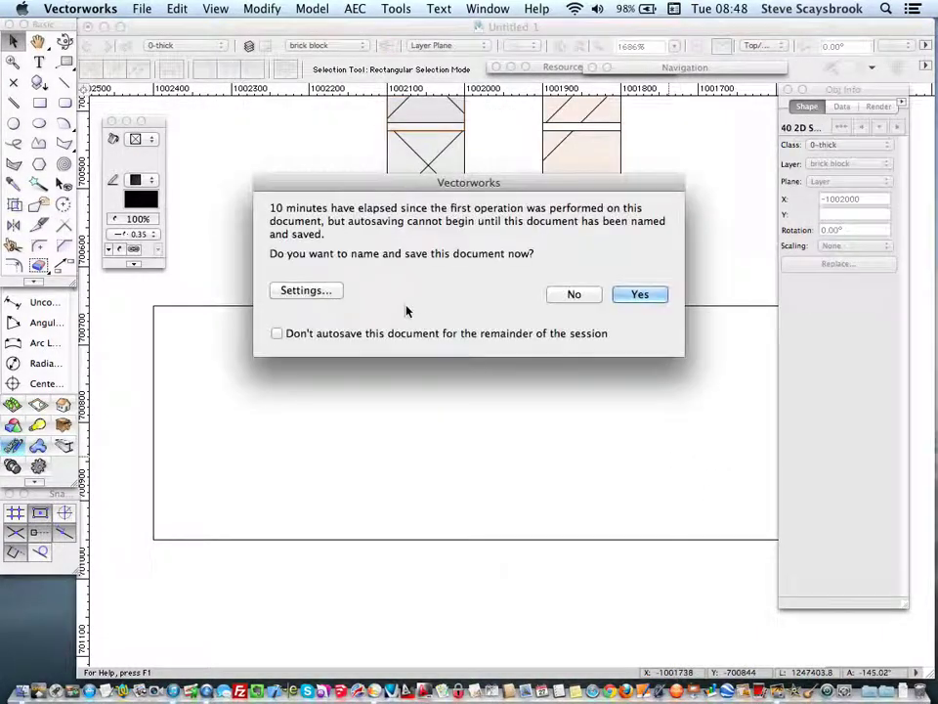
# Step: Decline the autosave, zoom out, and delete the surplus blocks above the brick courses
pyautogui.click(581, 296)
pyautogui.press('super+6')
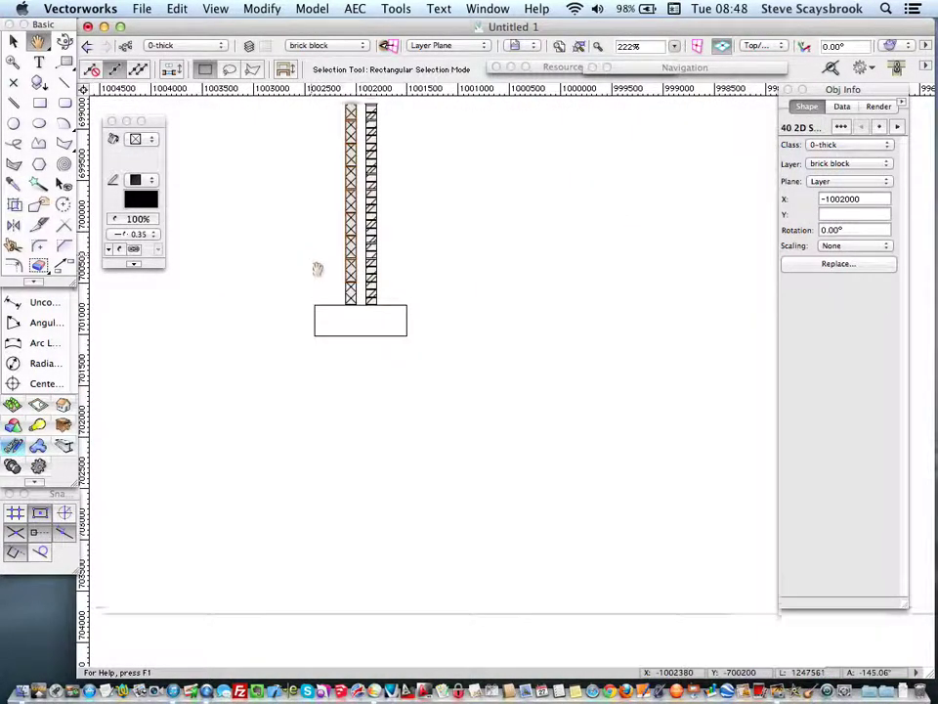
pyautogui.press('x')
pyautogui.scroll(-5, 352, 440)
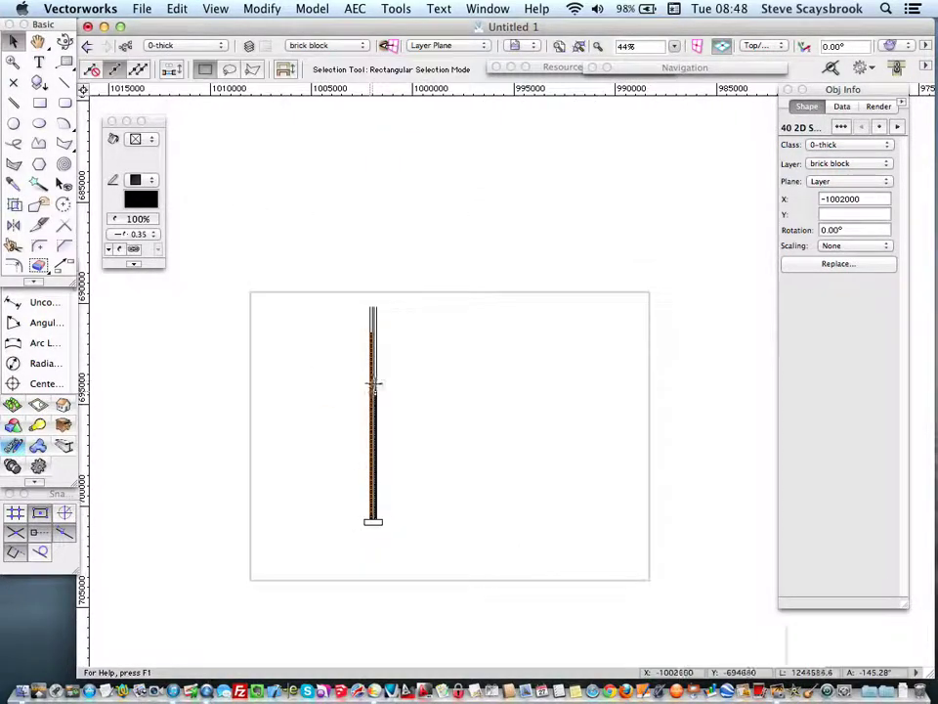
pyautogui.scroll(5, 375, 383)
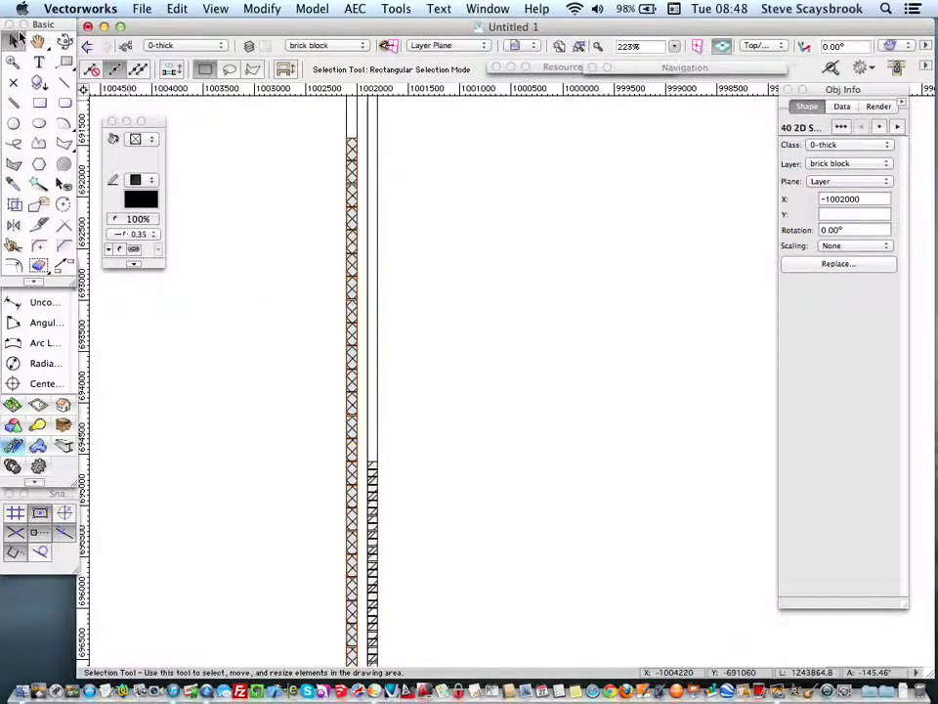
pyautogui.moveTo(291, 112); pyautogui.dragTo(383, 446)
pyautogui.press('Delete')
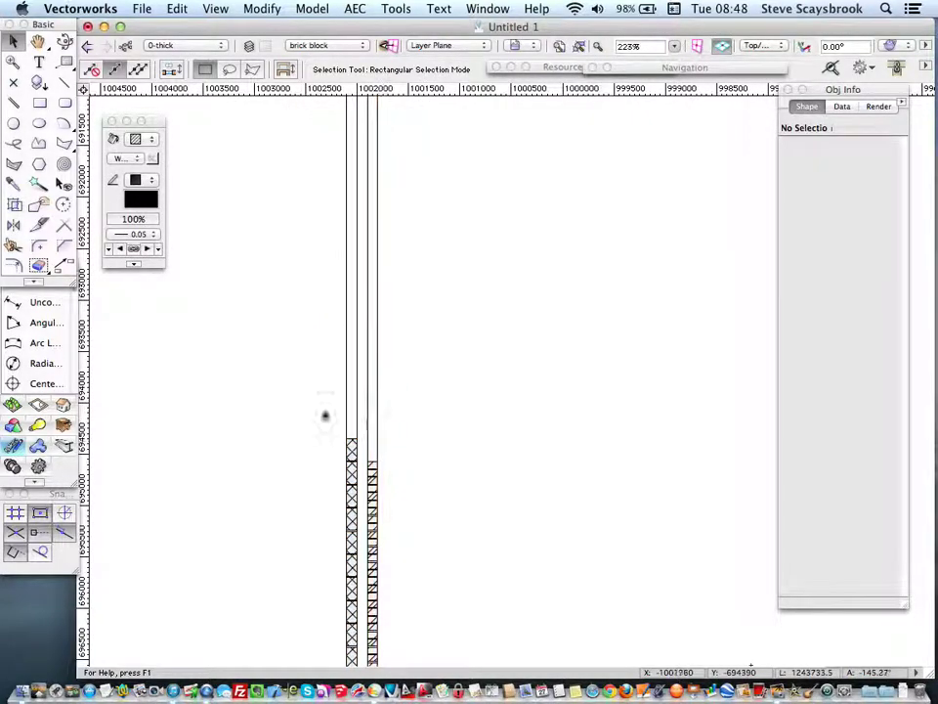
# Step: Scroll the view back over the wall section and bring up the drawing class list
pyautogui.scroll(-8, 256, 376)
pyautogui.scroll(4, 304, 378)
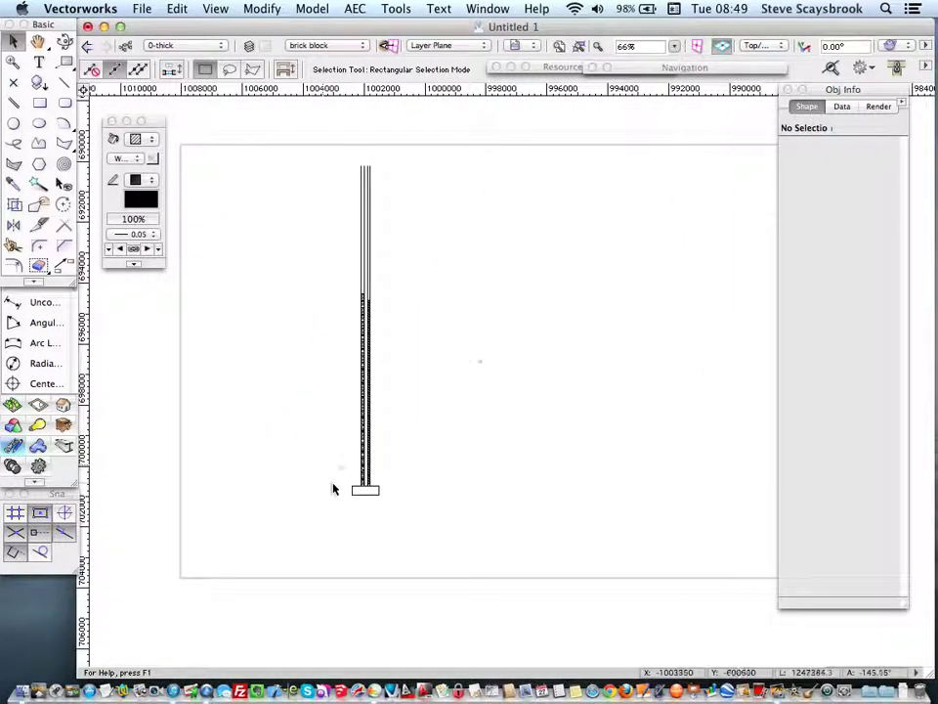
pyautogui.scroll(-2, 311, 382)
pyautogui.hscroll(-2, 311, 382)
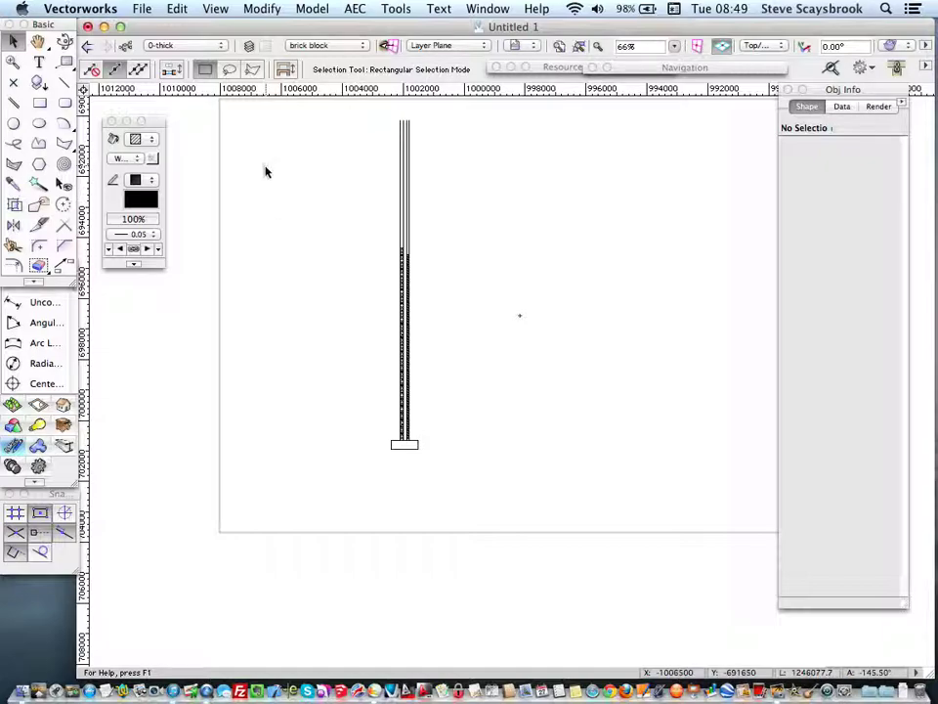
pyautogui.click(188, 46)
# Step: Make Viewports-no border the active class and draw a 3150 × 8950 rectangle around the wall section
pyautogui.scroll(-10, 178, 220)
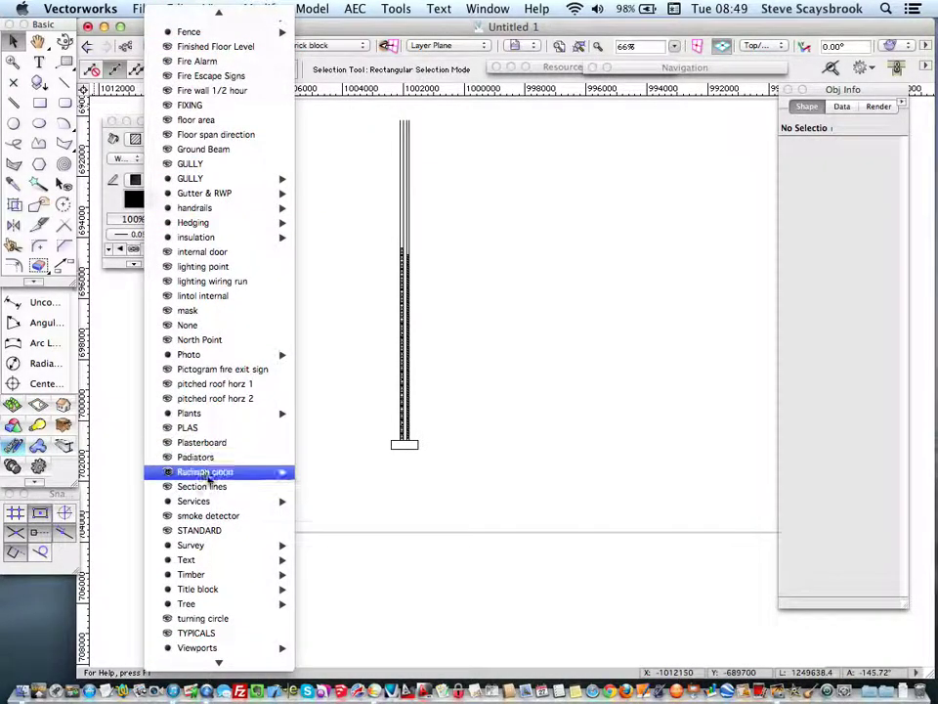
pyautogui.moveTo(240, 647)
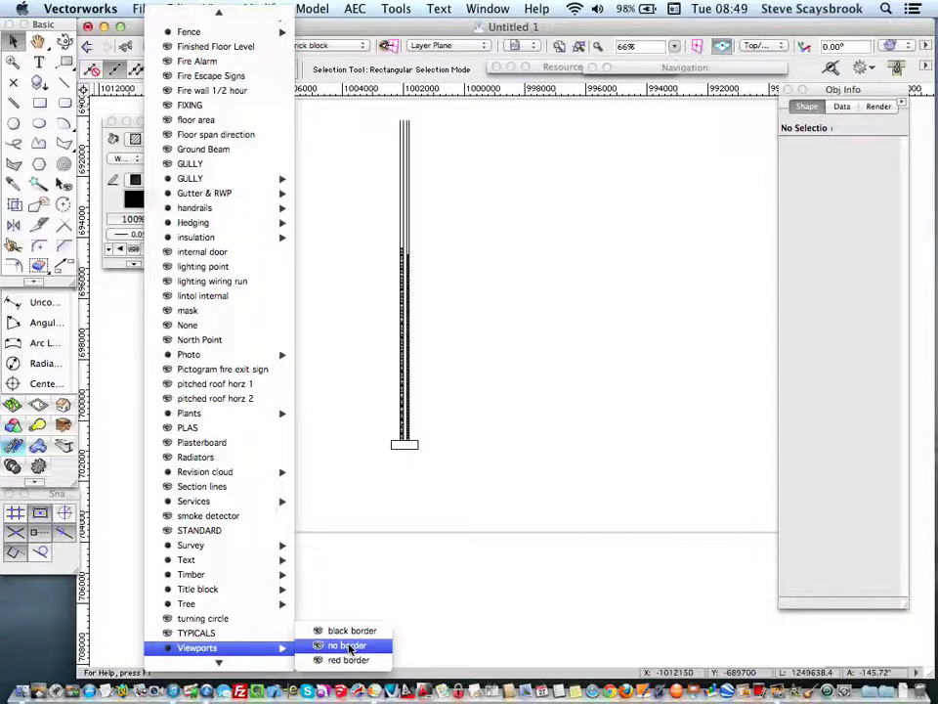
pyautogui.click(338, 645)
pyautogui.click(39, 101)
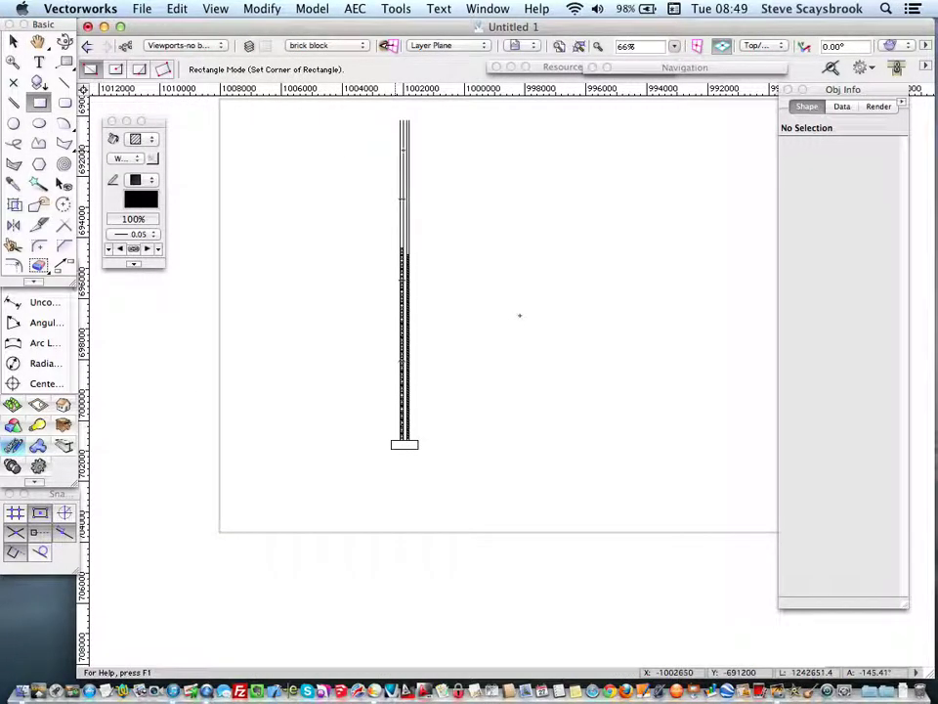
pyautogui.click(362, 200)
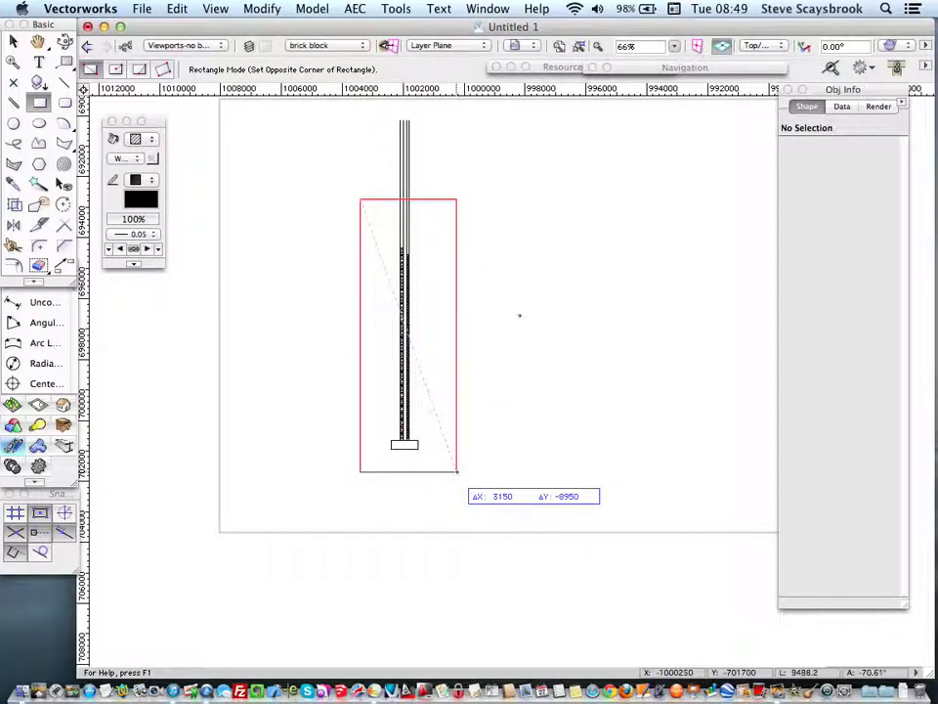
pyautogui.click(456, 472)
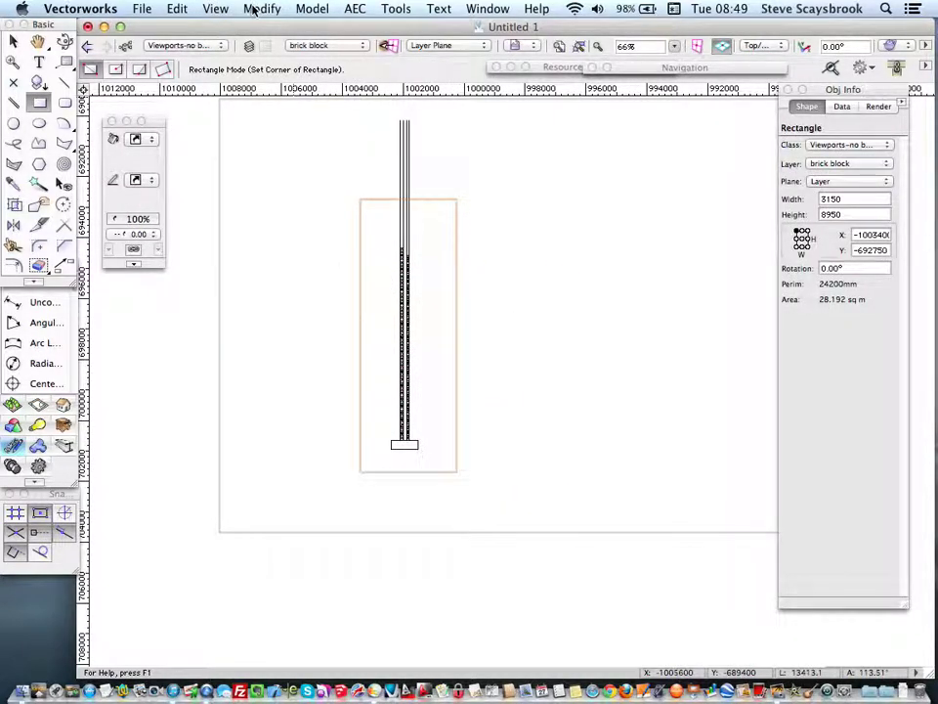
pyautogui.click(211, 9)
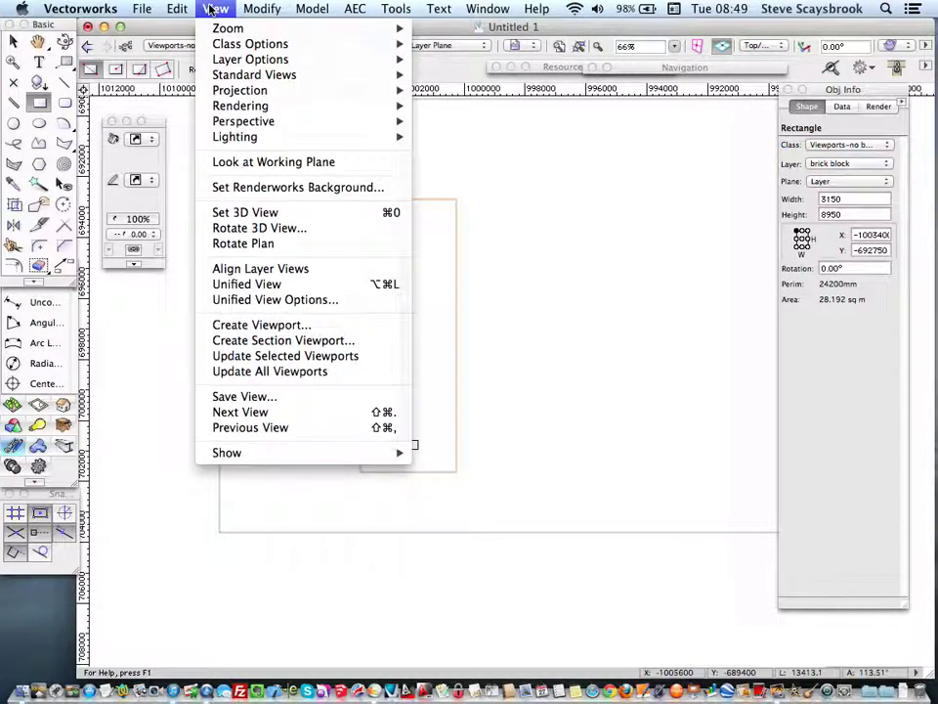
# Step: Start a viewport from the rectangle, use it as the crop, and choose New Sheet Layer
pyautogui.click(261, 329)
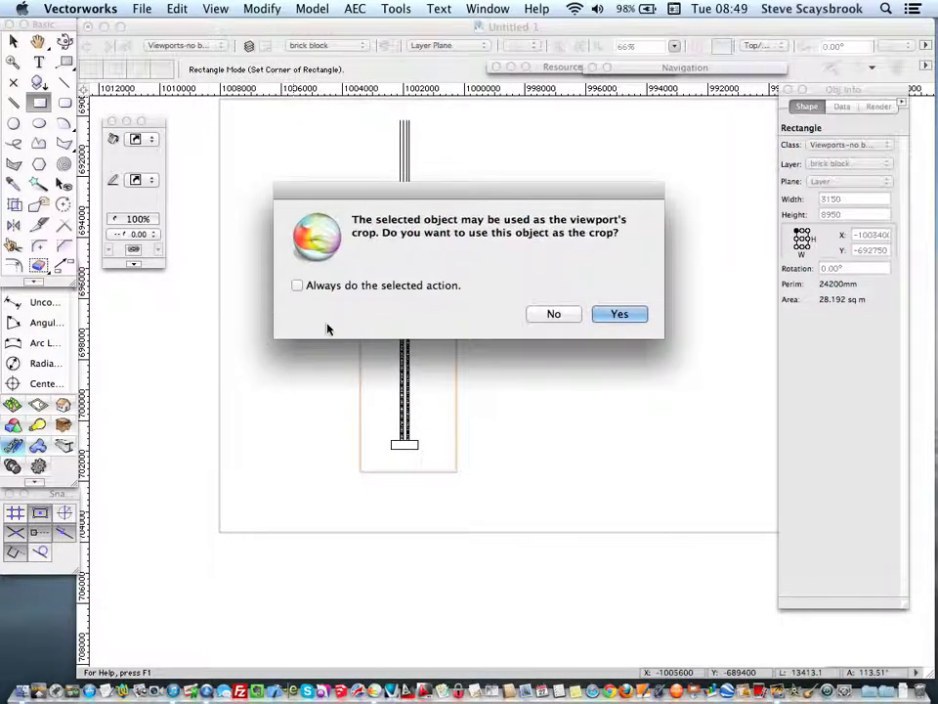
pyautogui.click(606, 316)
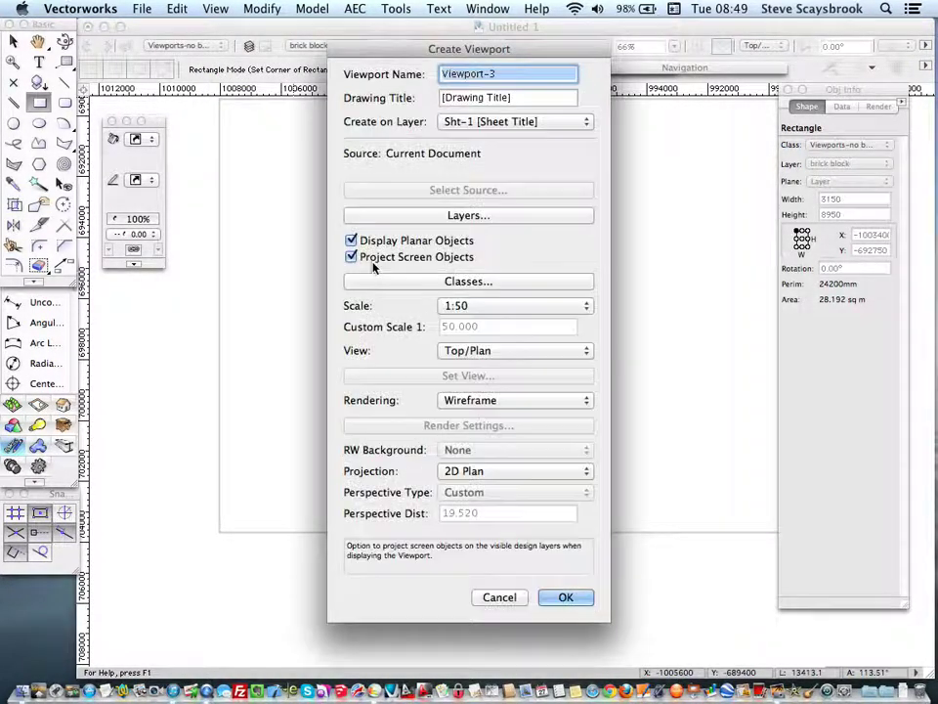
pyautogui.click(494, 124)
pyautogui.click(481, 67)
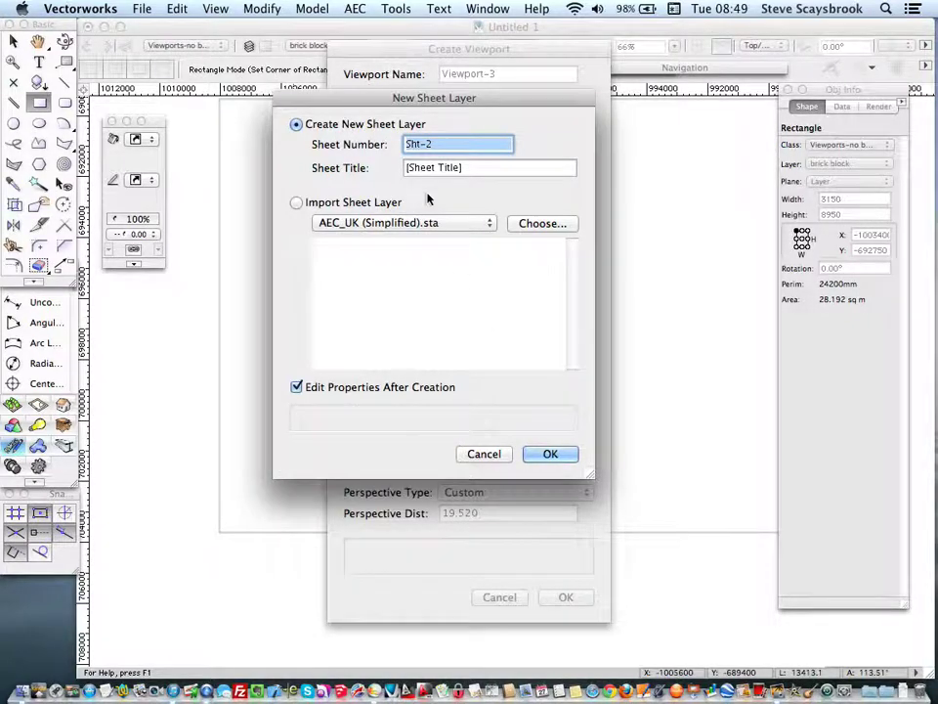
# Step: Name the new sheet layer 'temp' and create Viewport-3 on it
pyautogui.write('temp')
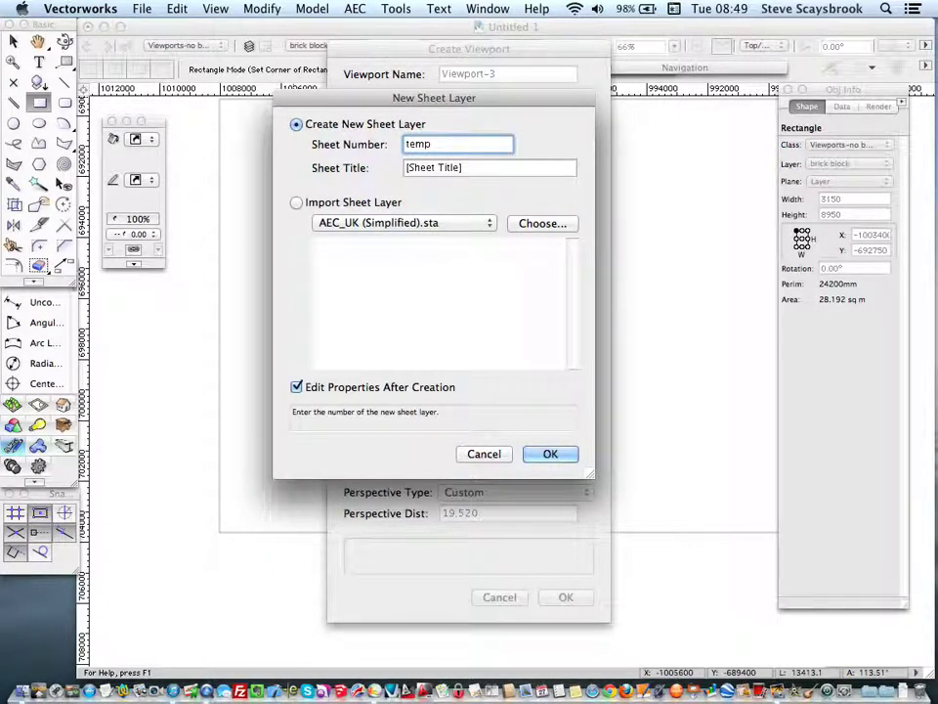
pyautogui.press('Tab')
pyautogui.write('t')
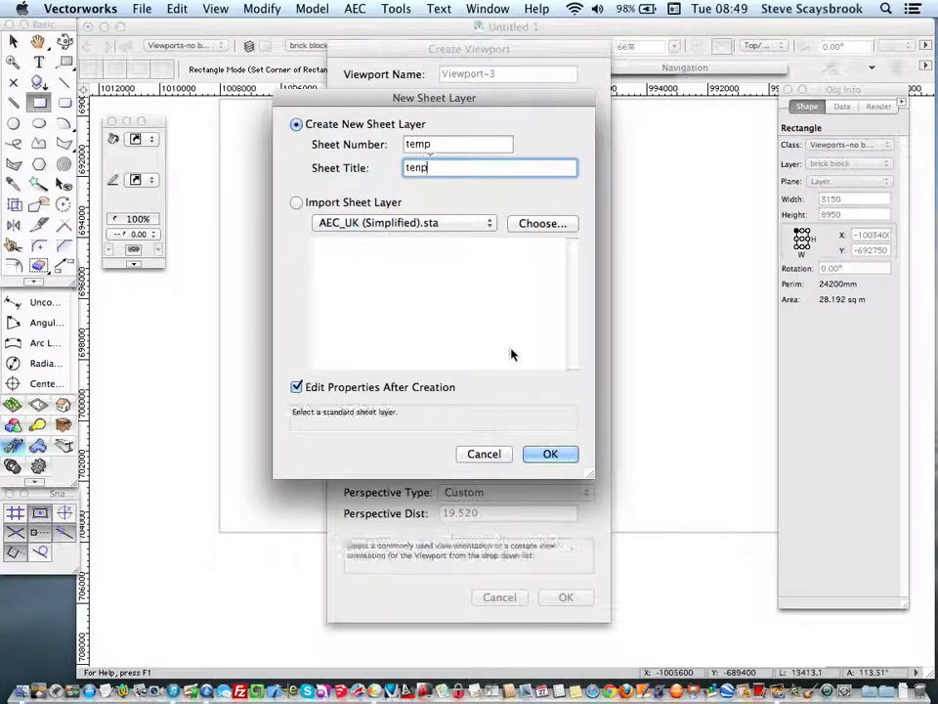
pyautogui.click(542, 455)
pyautogui.click(700, 443)
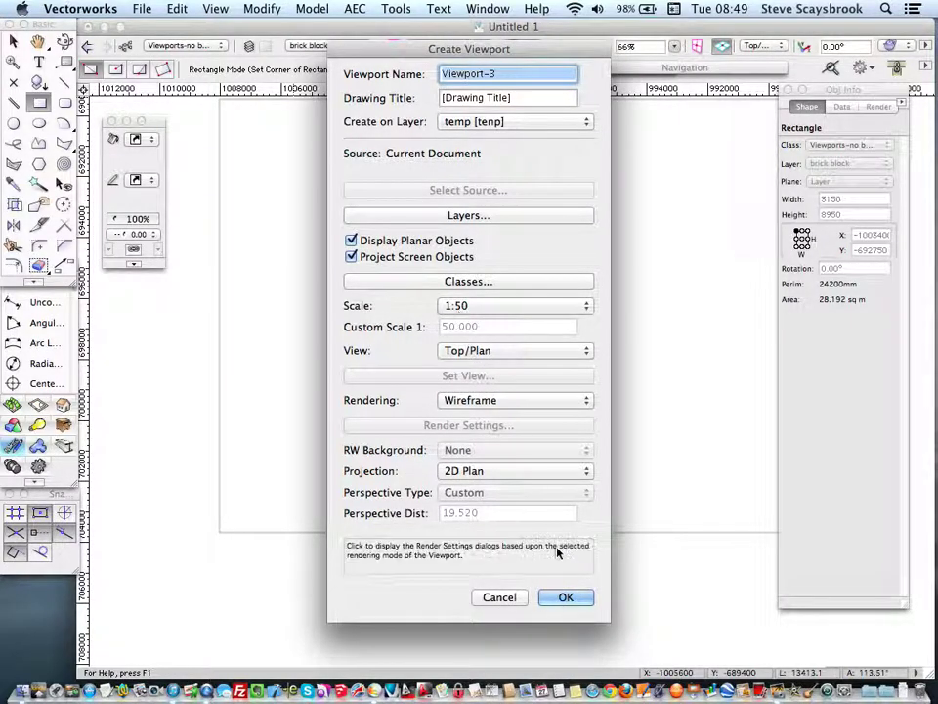
pyautogui.click(563, 597)
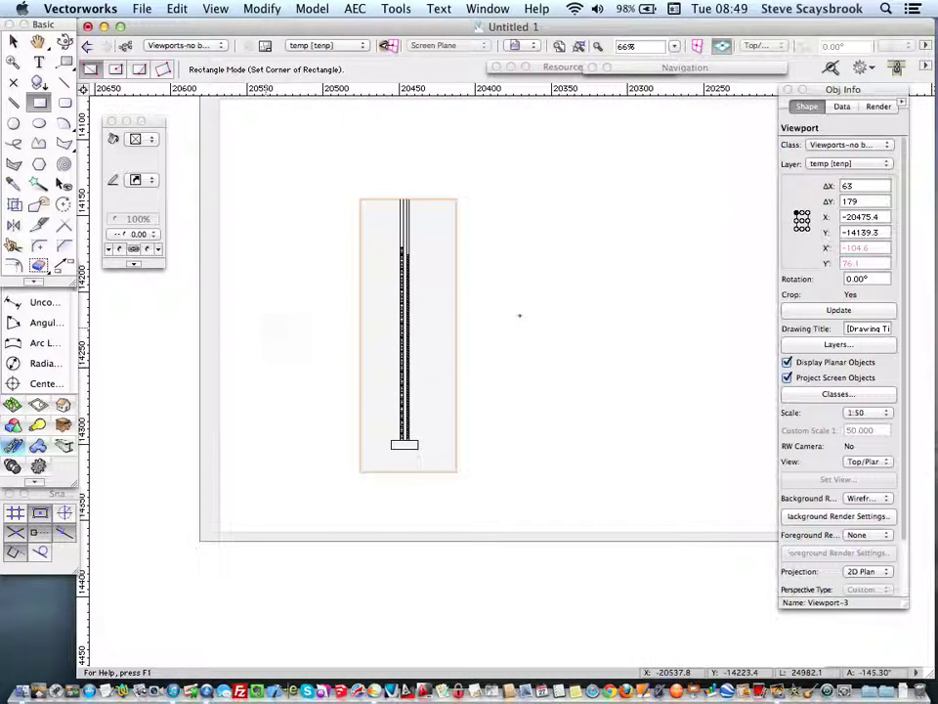
pyautogui.scroll(-5, 352, 335)
# Step: Set the page's printer paper to A3 portrait orientation and confirm both setup dialogs
pyautogui.scroll(4, 328, 405)
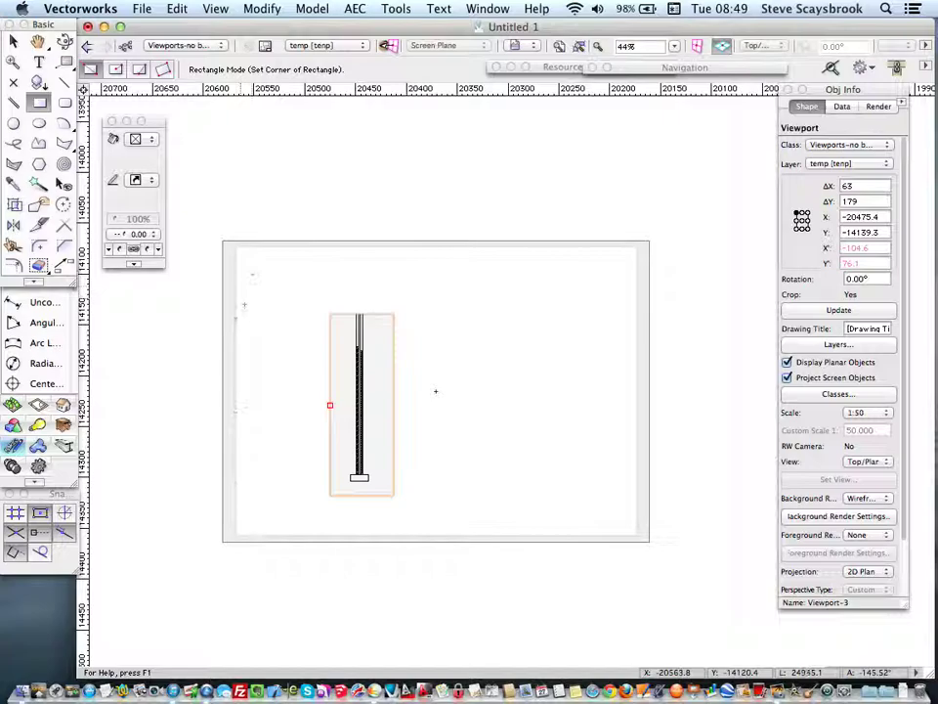
pyautogui.click(142, 9)
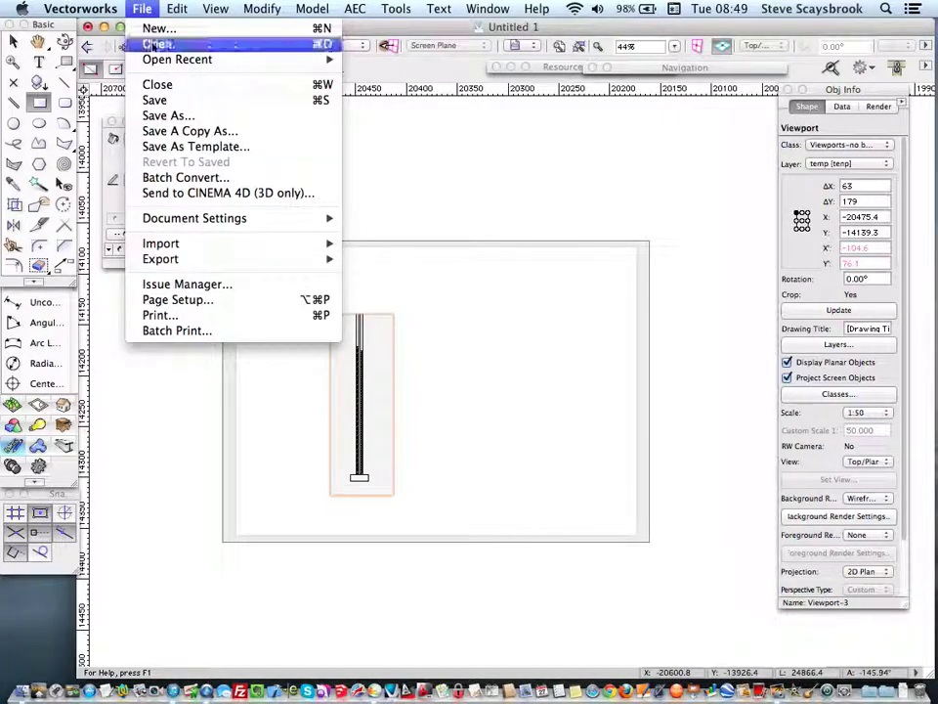
pyautogui.click(164, 300)
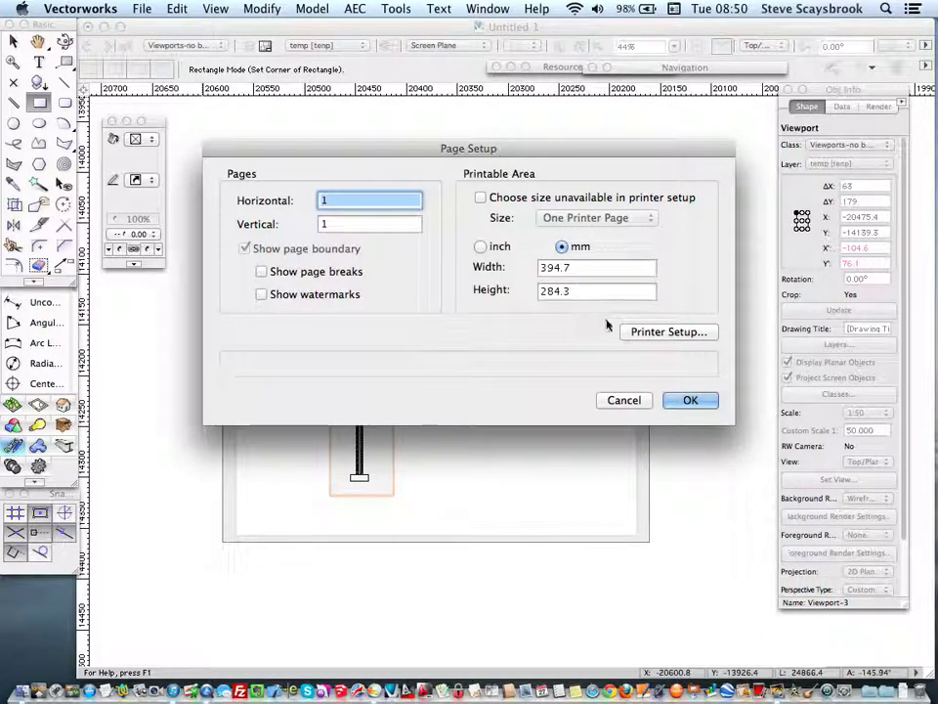
pyautogui.click(638, 333)
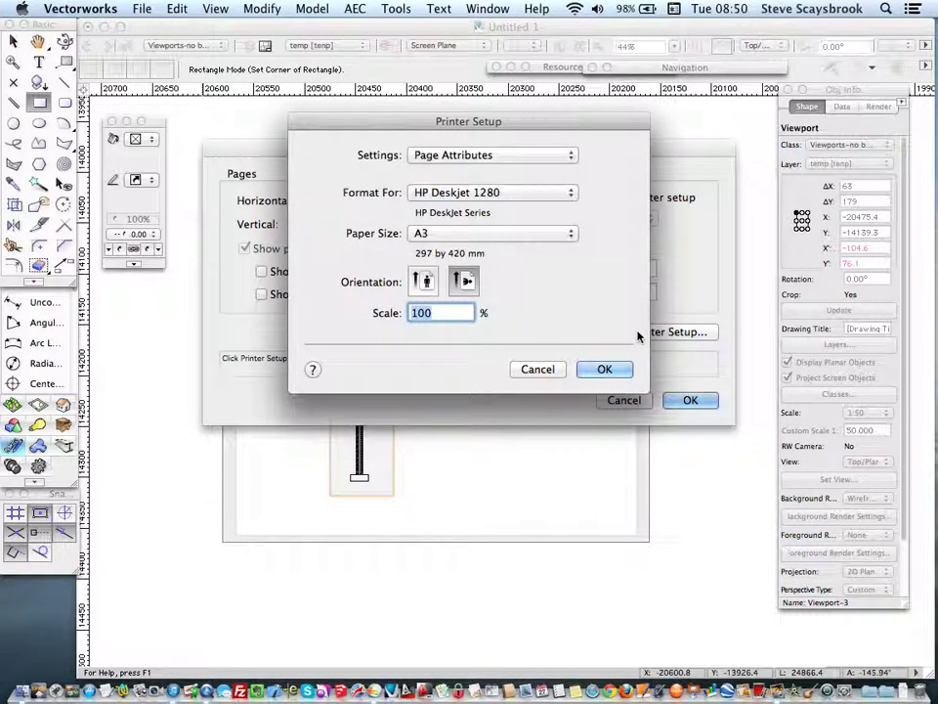
pyautogui.click(426, 282)
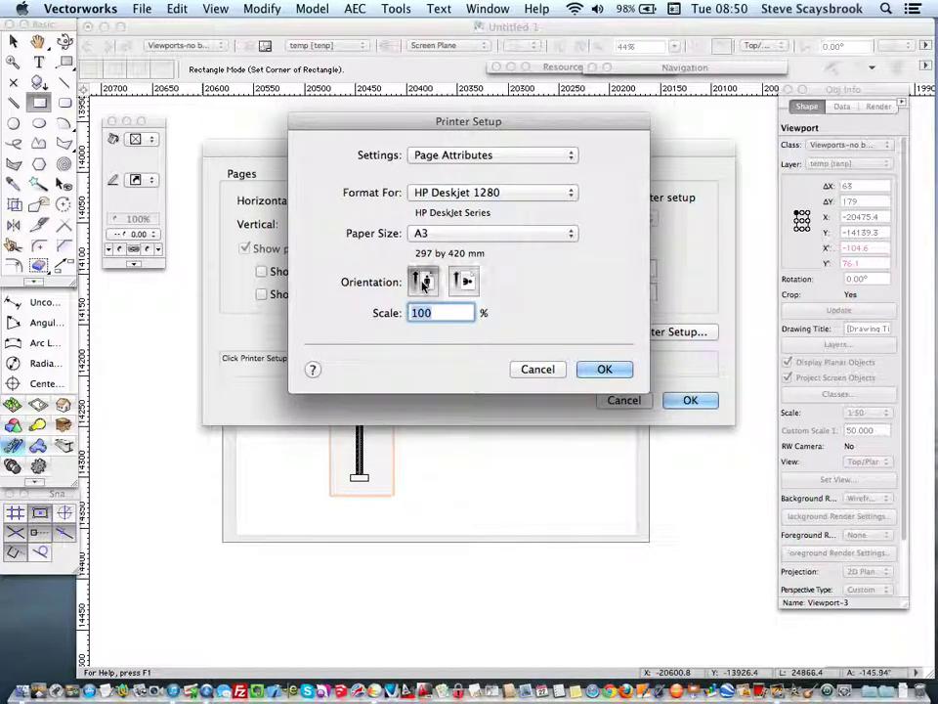
pyautogui.click(606, 369)
pyautogui.click(695, 405)
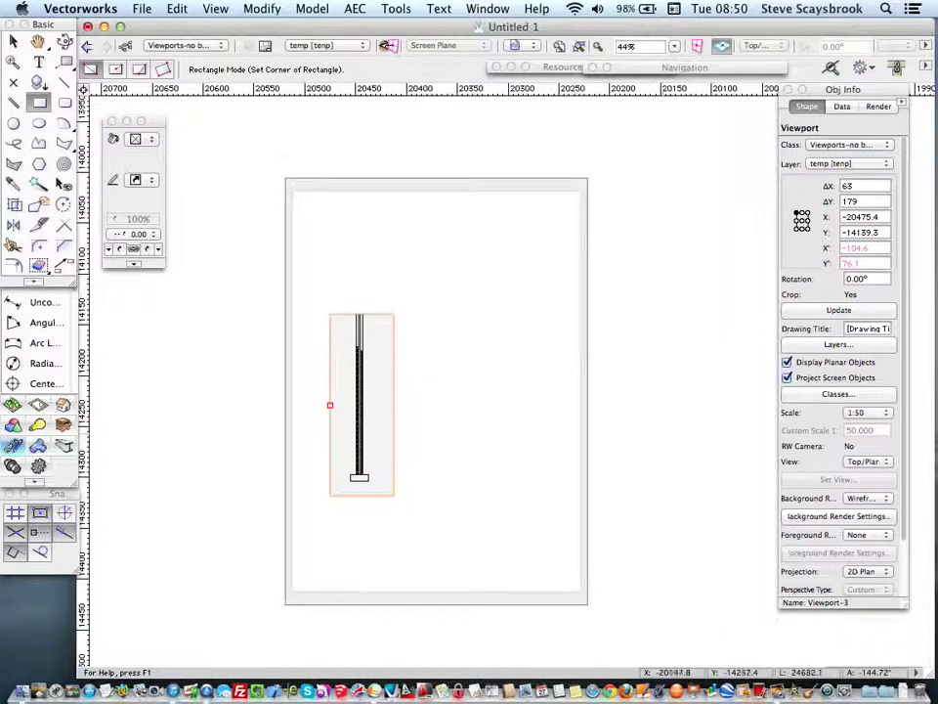
# Step: Select the wall section viewport, set its scale to 1:10, and move it down the page
pyautogui.click(222, 262)
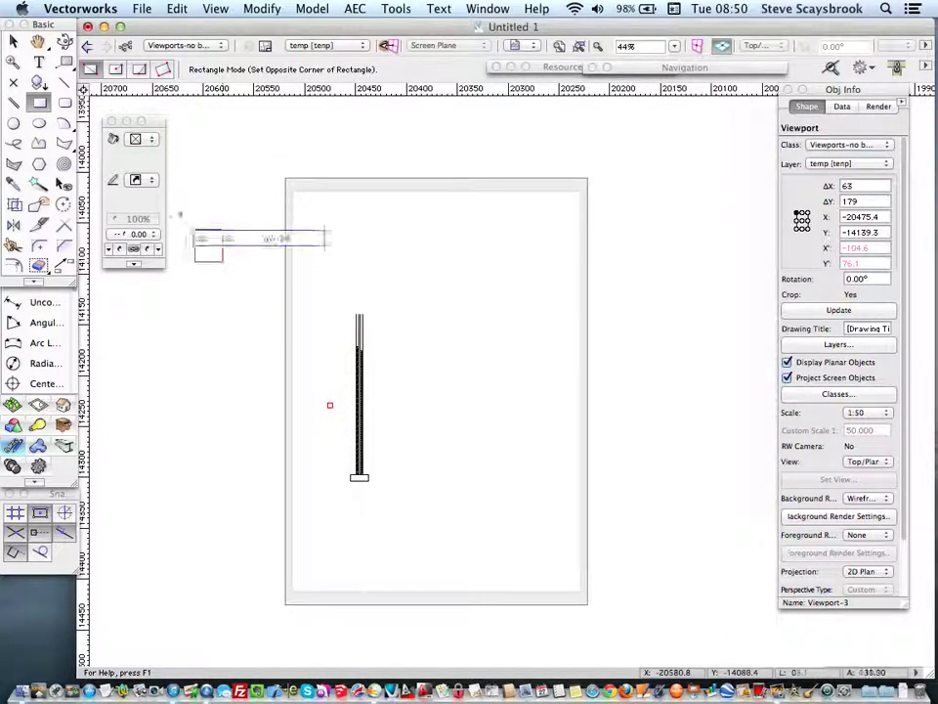
pyautogui.click(14, 41)
pyautogui.click(358, 375)
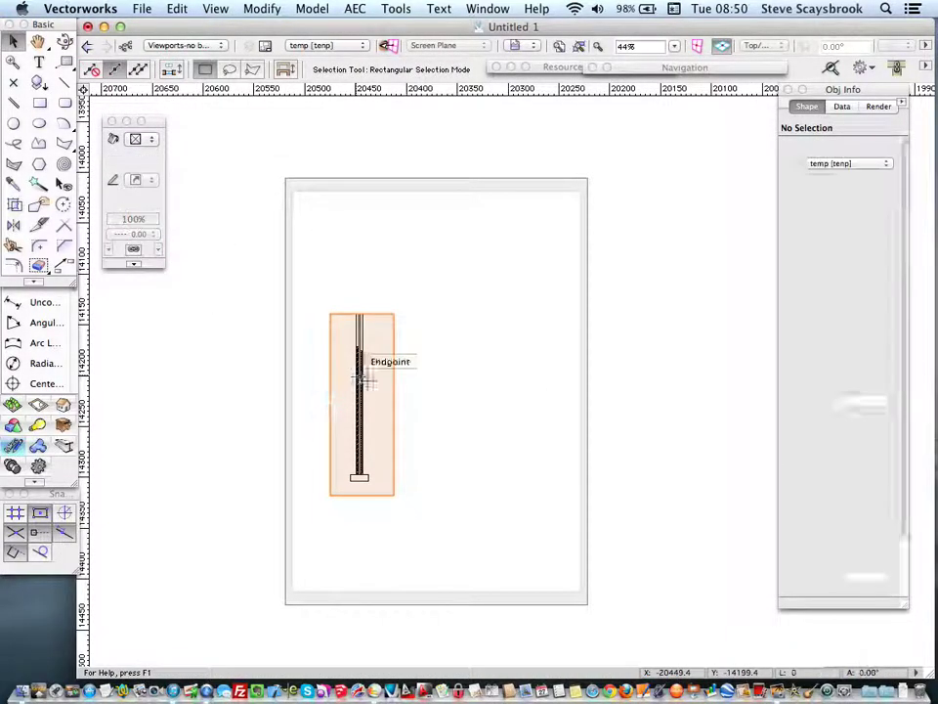
pyautogui.click(855, 416)
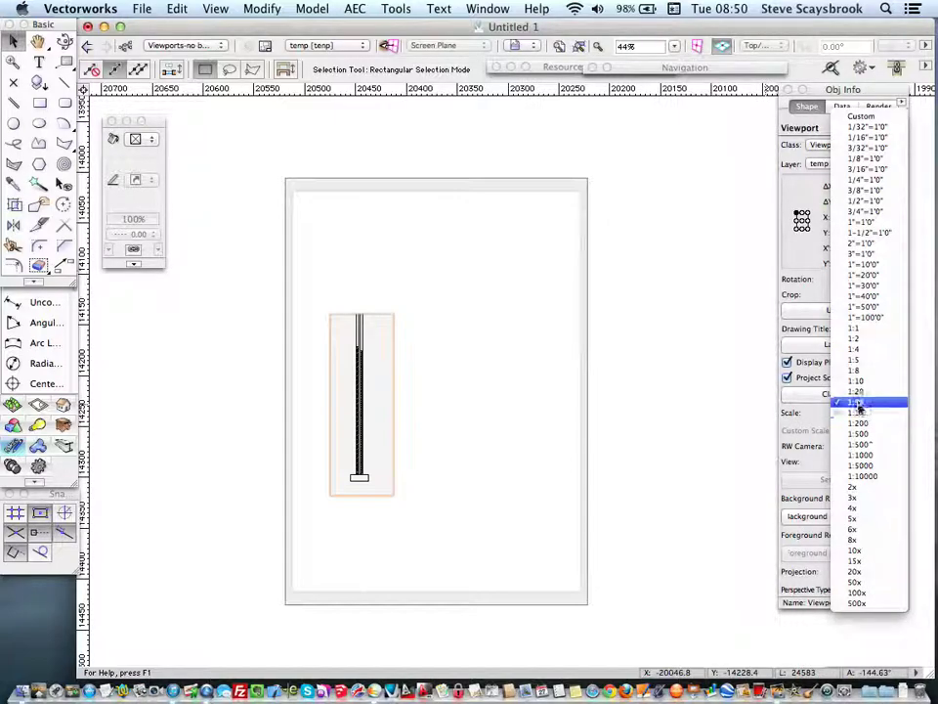
pyautogui.click(855, 381)
pyautogui.scroll(-3, 528, 435)
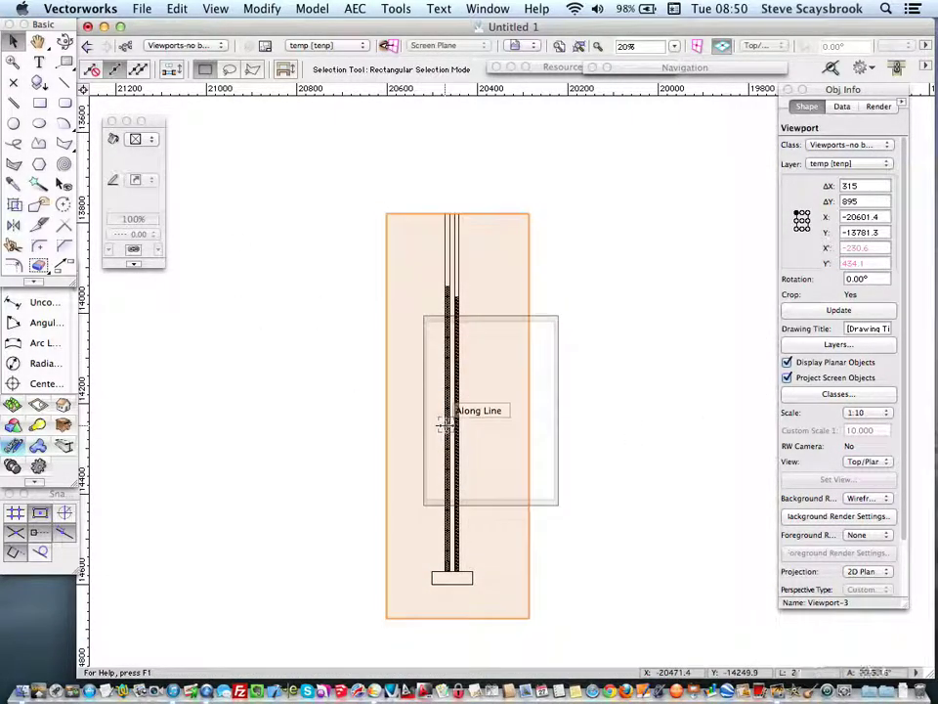
pyautogui.moveTo(446, 423); pyautogui.dragTo(481, 311)
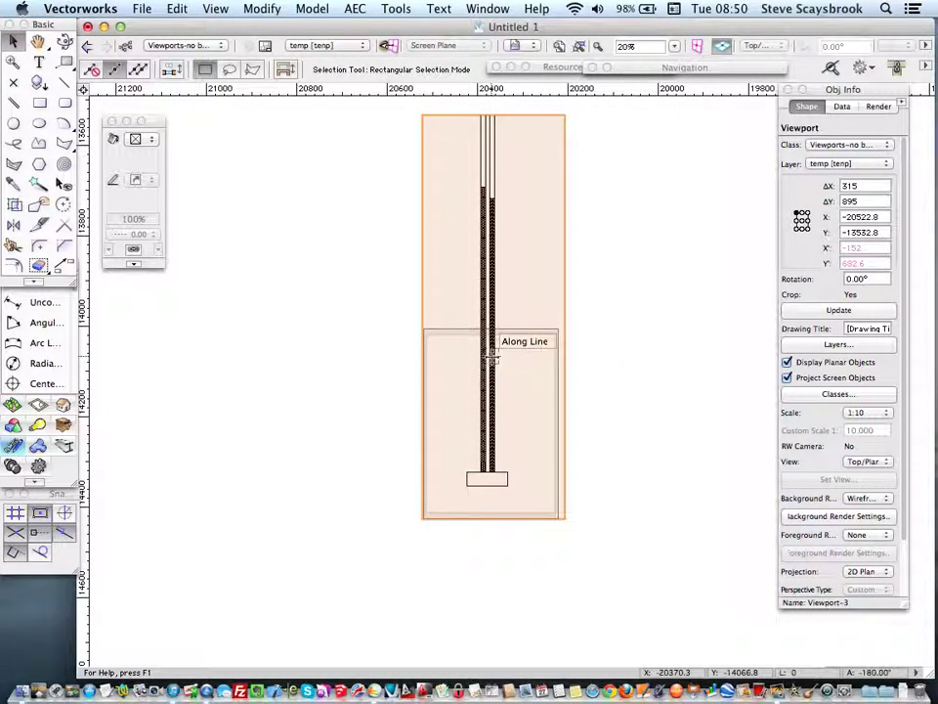
pyautogui.moveTo(488, 361); pyautogui.dragTo(495, 375)
# Step: Change the viewport scale to 1:20 and reposition it within the A3 page
pyautogui.click(861, 413)
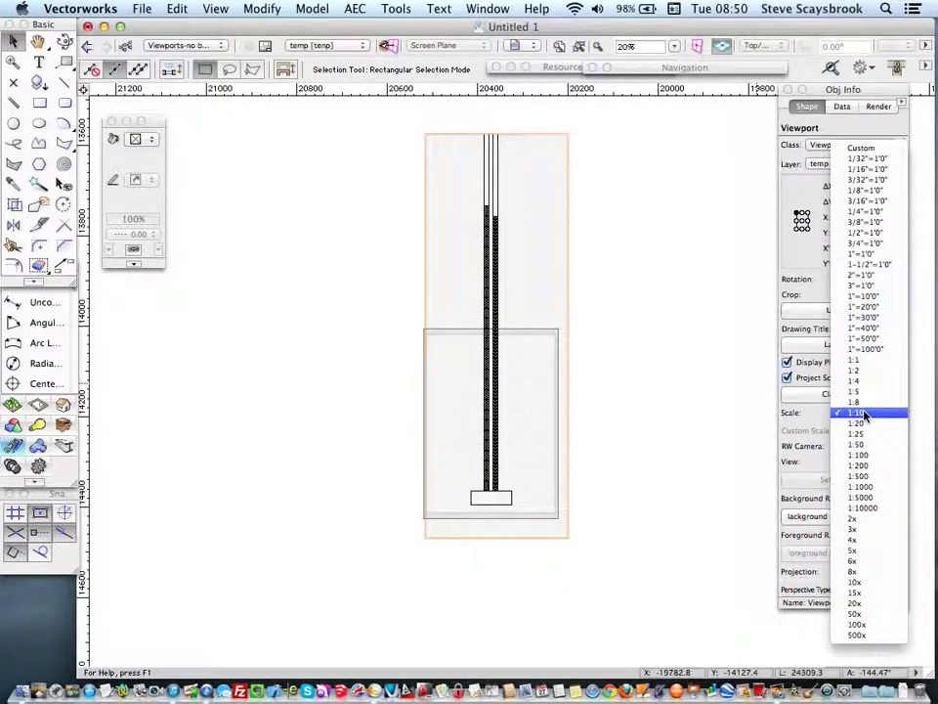
pyautogui.click(862, 424)
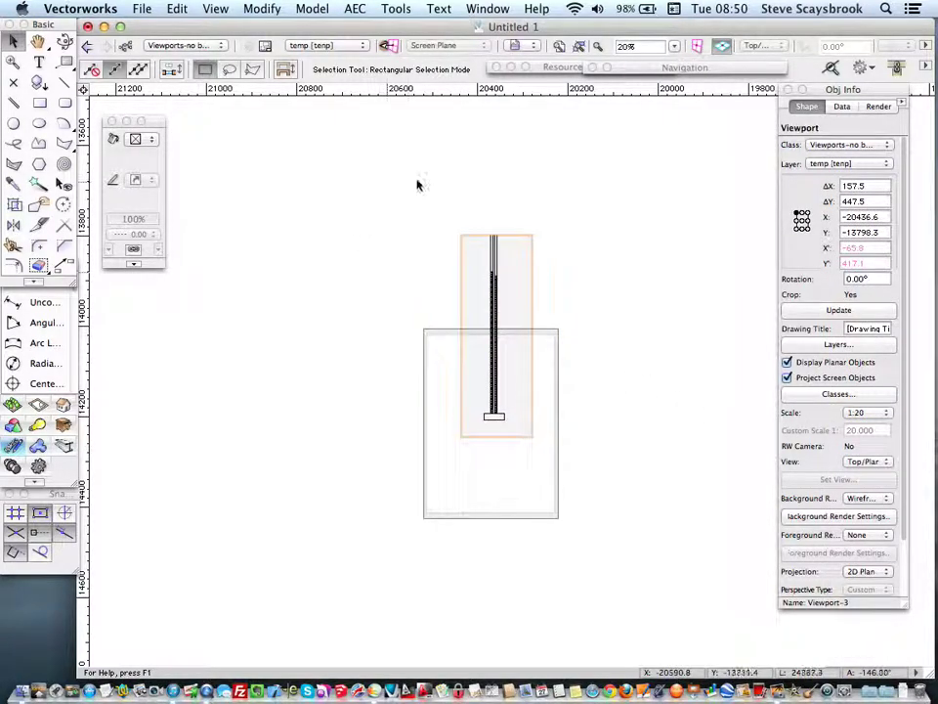
pyautogui.moveTo(496, 281); pyautogui.dragTo(487, 372)
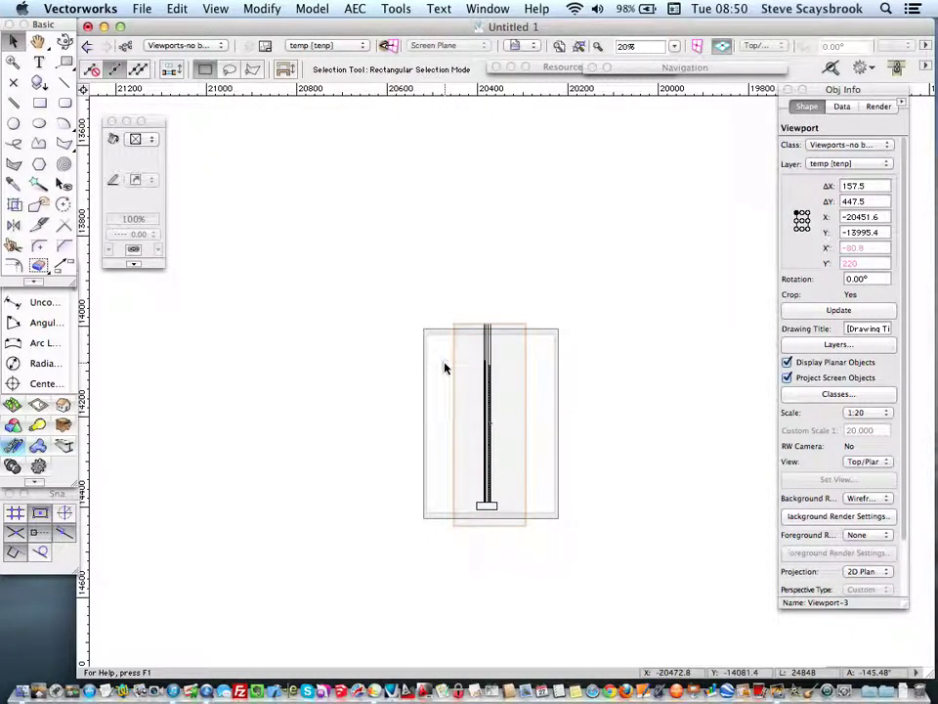
pyautogui.scroll(5, 489, 401)
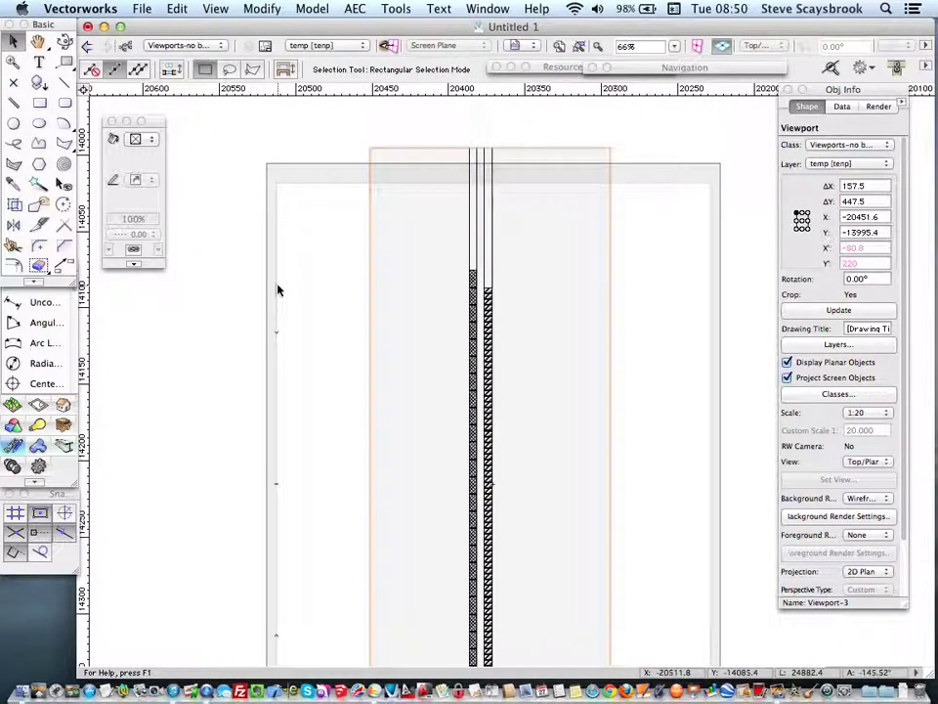
pyautogui.scroll(-5, 278, 290)
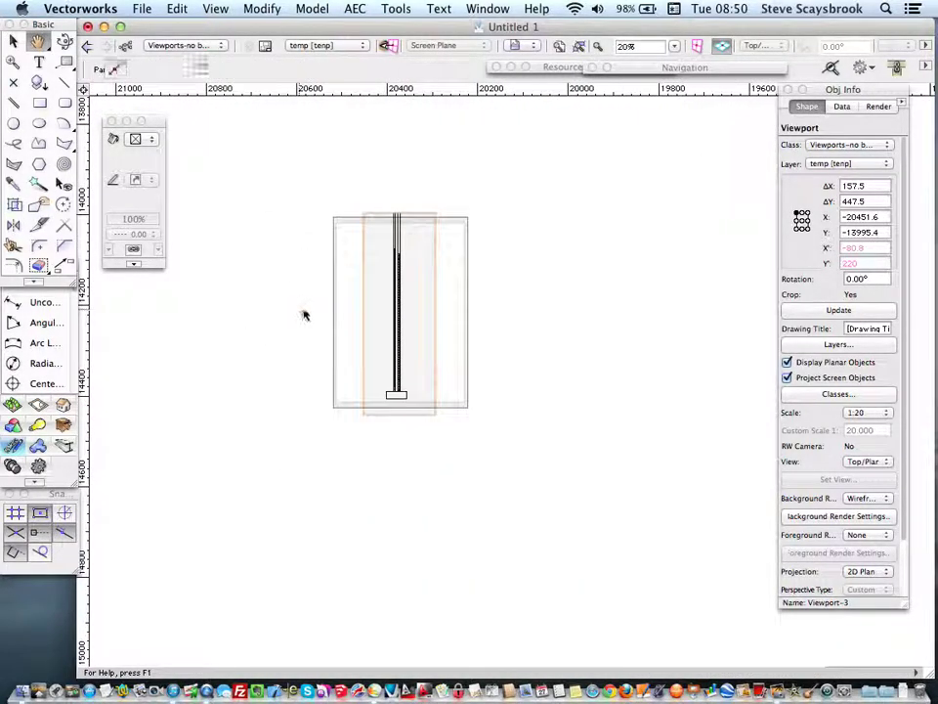
pyautogui.click(265, 330)
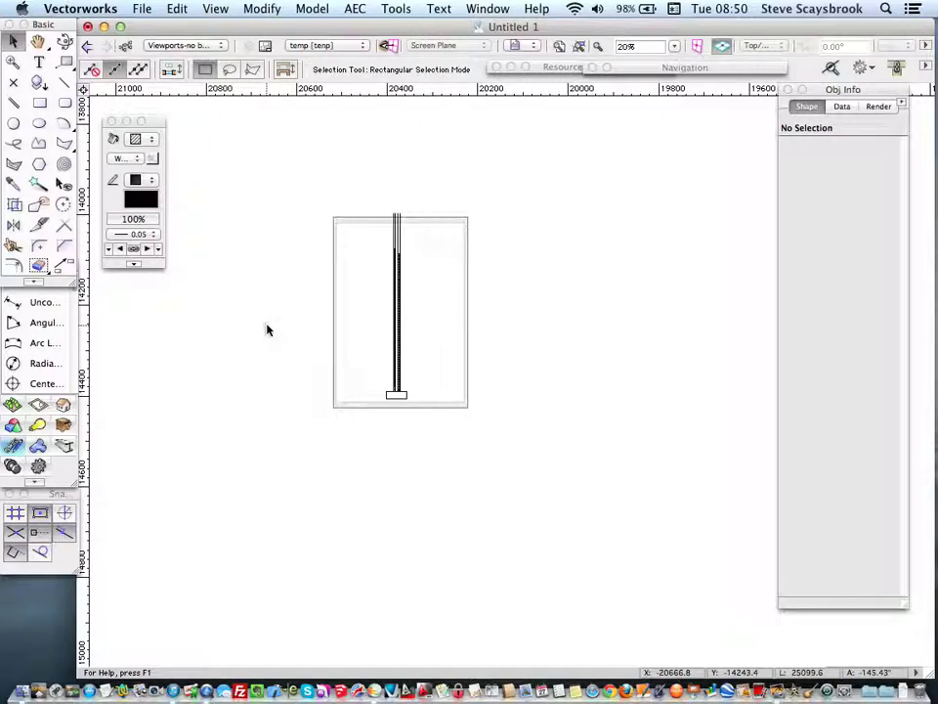